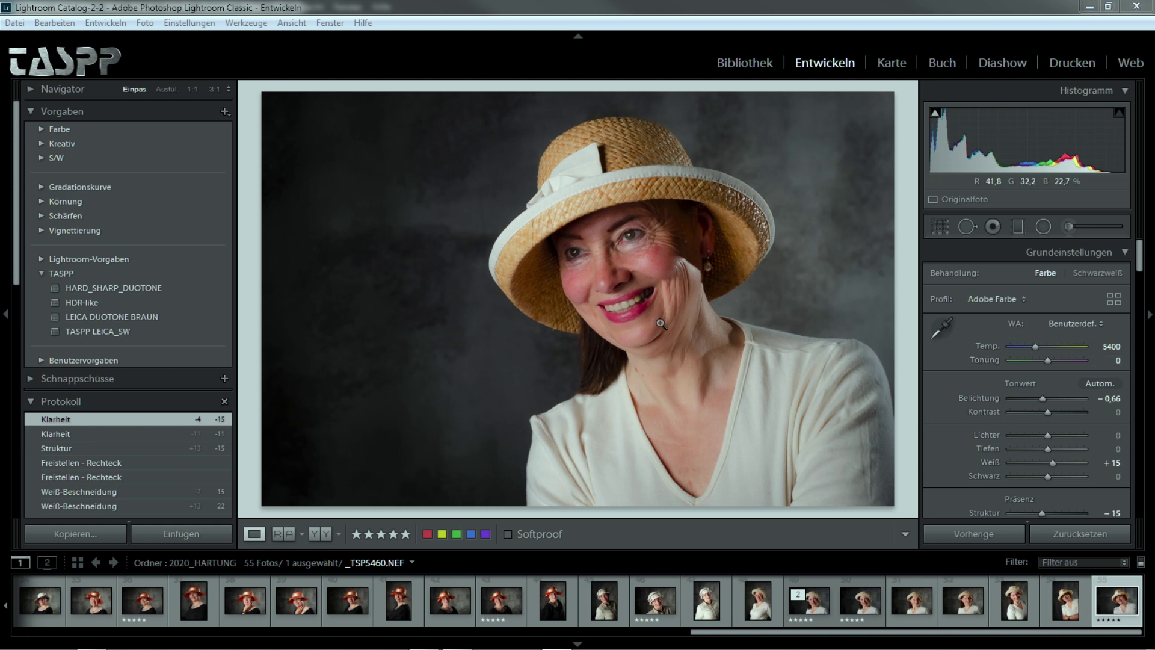
- Compare the straw-hat portrait before and after its Lightroom edits and scroll through the develop settings
left_click(319, 535)
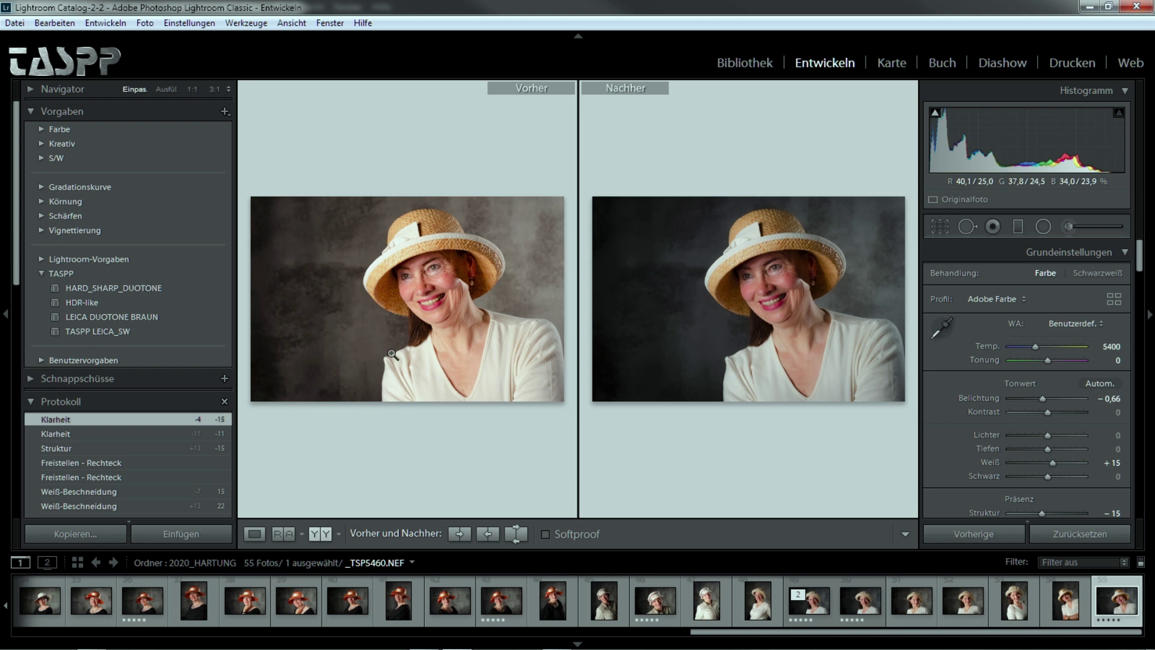
left_click(255, 532)
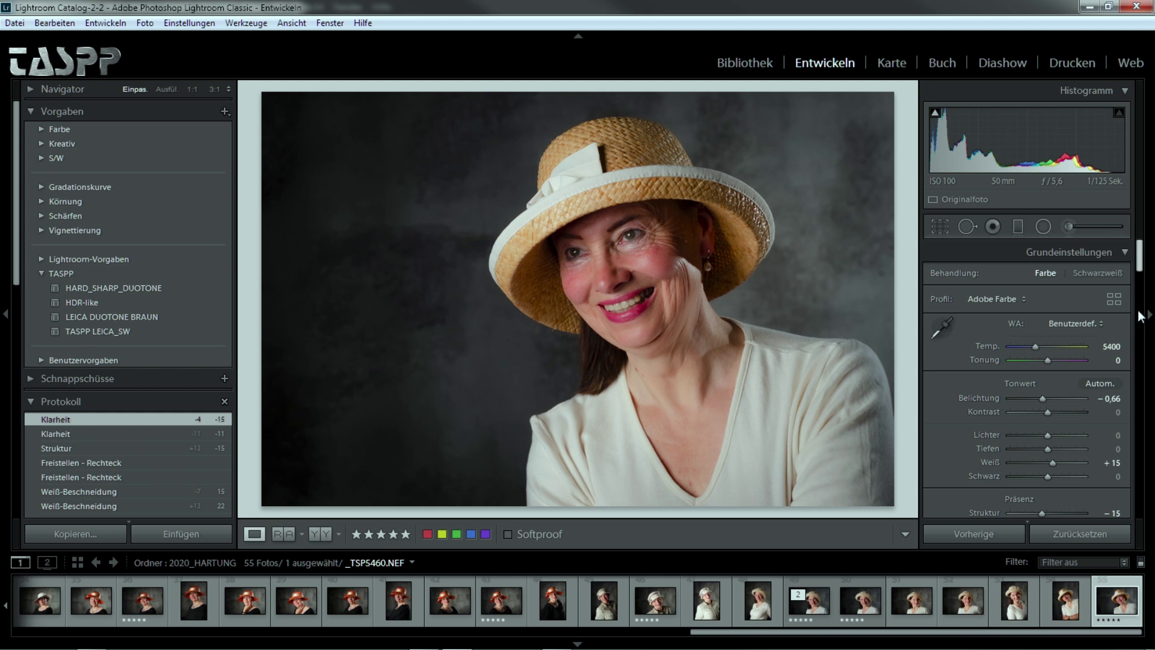
left_click_drag(1140, 260, 1142, 274)
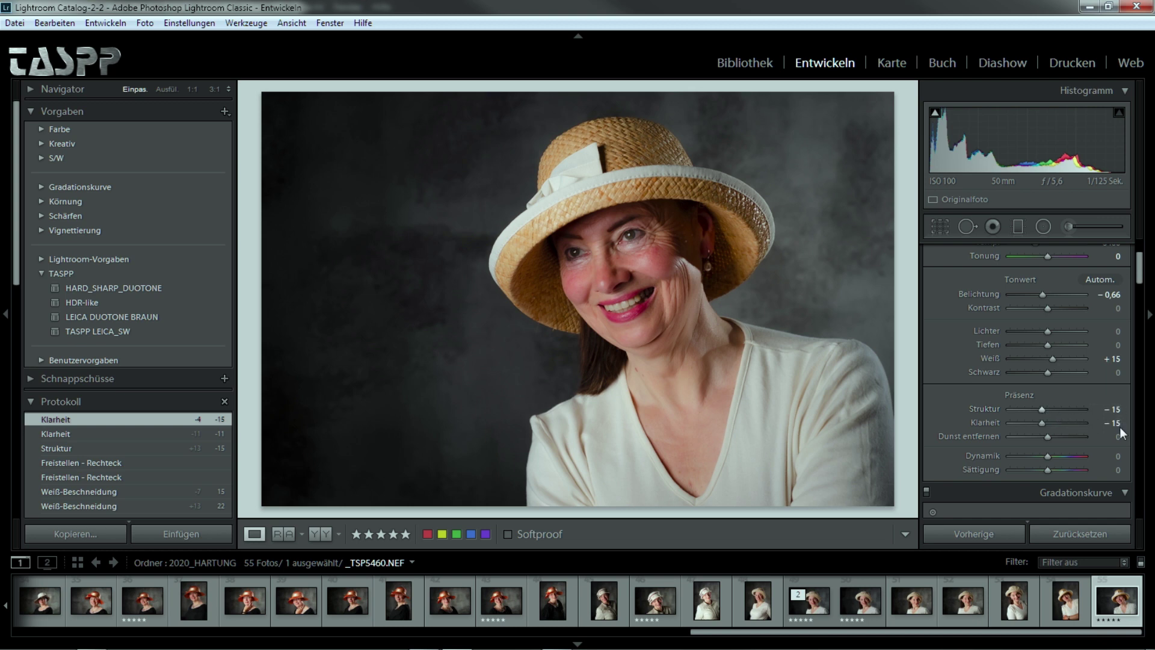
scroll(1145, 293, "down", 3)
scroll(1145, 293, "down", 3)
scroll(1145, 293, "down", 3)
scroll(1145, 293, "down", 3)
scroll(1146, 293, "down", 3)
scroll(1145, 293, "down", 1)
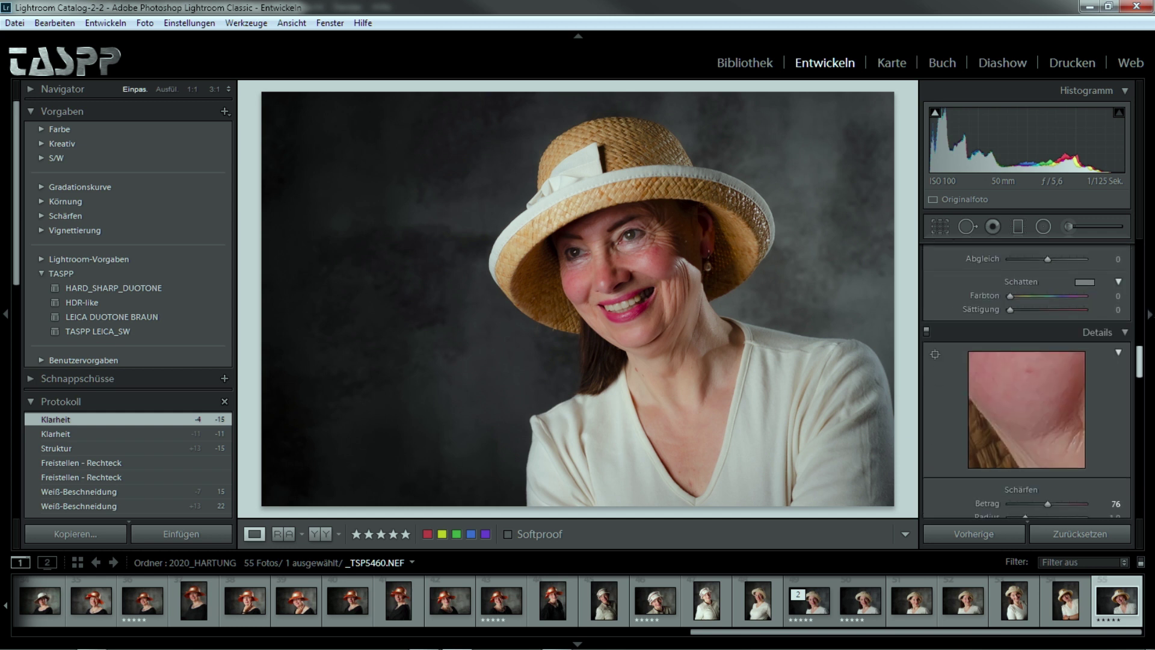
scroll(1145, 293, "down", 3)
scroll(1145, 293, "down", 2)
scroll(1027, 379, "down", 1)
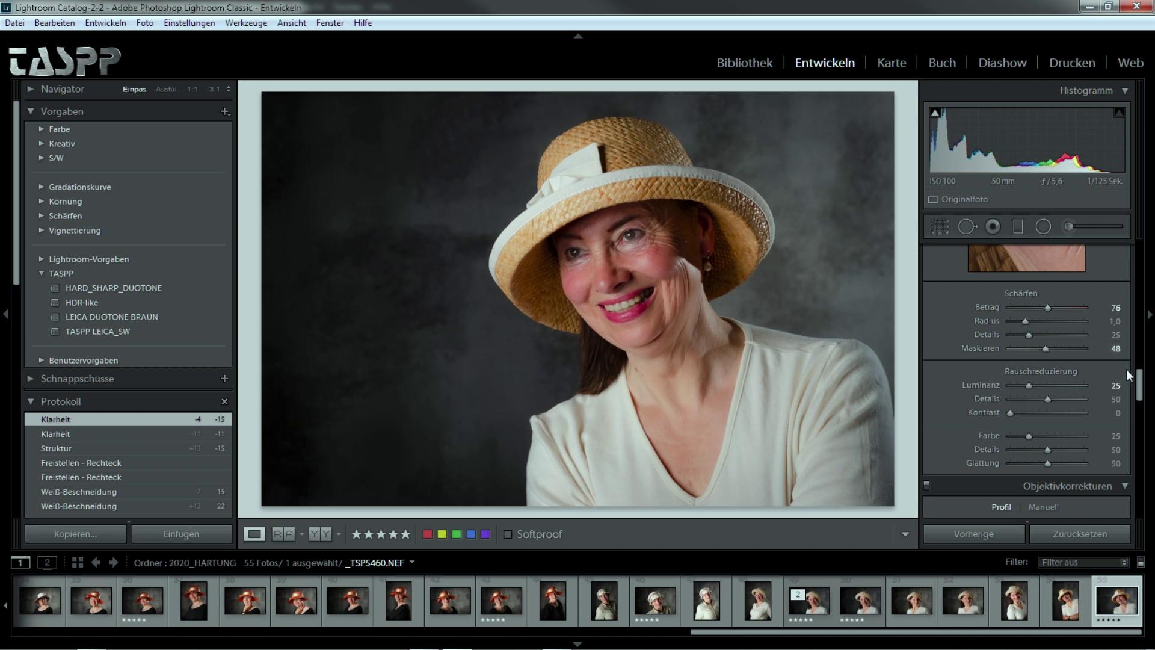
- Review the remaining settings, then open the photo via Bearbeiten in > Adobe Photoshop
left_click_drag(1140, 385, 1144, 407)
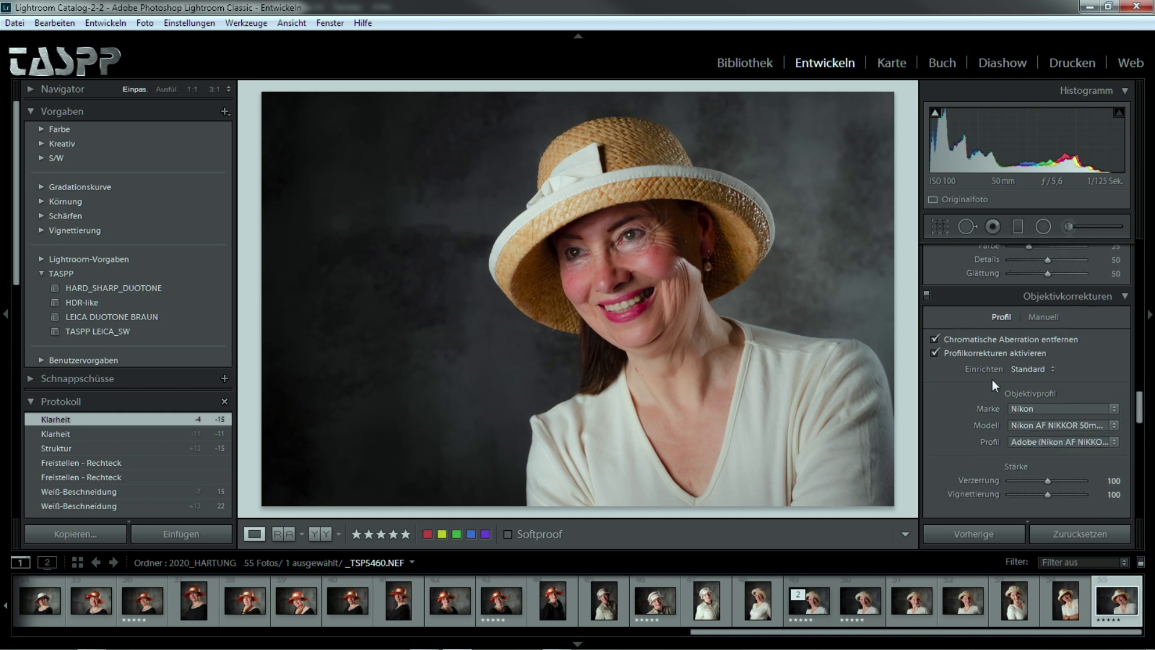
scroll(1029, 379, "down", 3)
scroll(1029, 380, "down", 3)
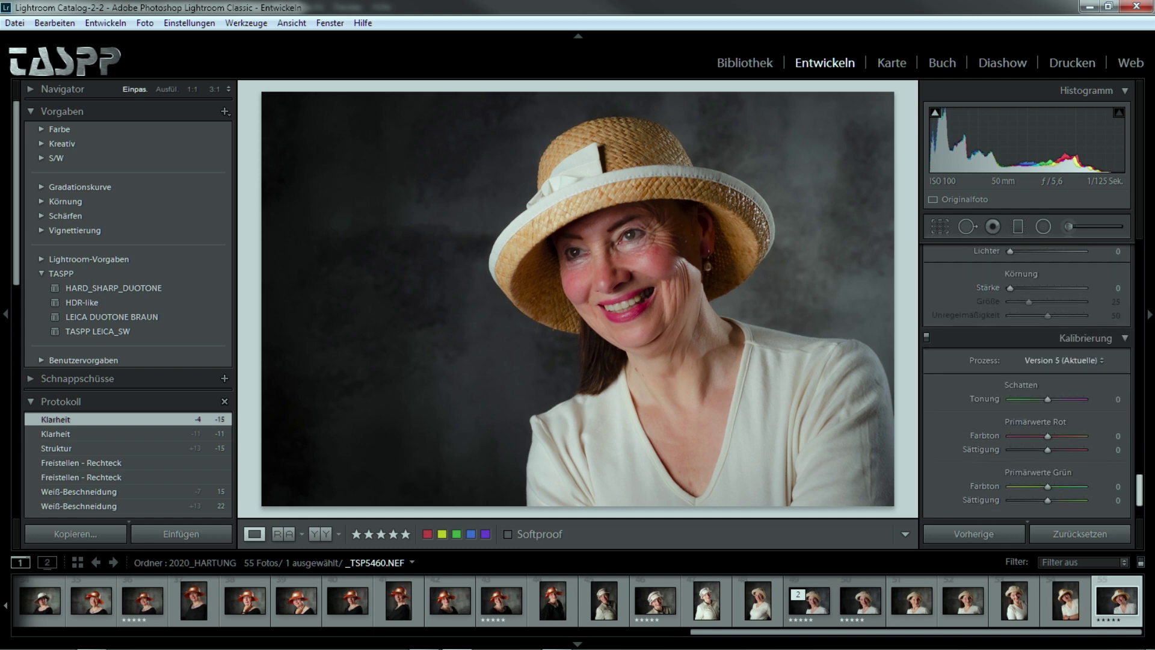
scroll(1029, 379, "down", 3)
scroll(1029, 379, "down", 3)
scroll(1030, 379, "up", 3)
scroll(1029, 379, "up", 3)
scroll(1030, 379, "up", 3)
scroll(1029, 379, "up", 3)
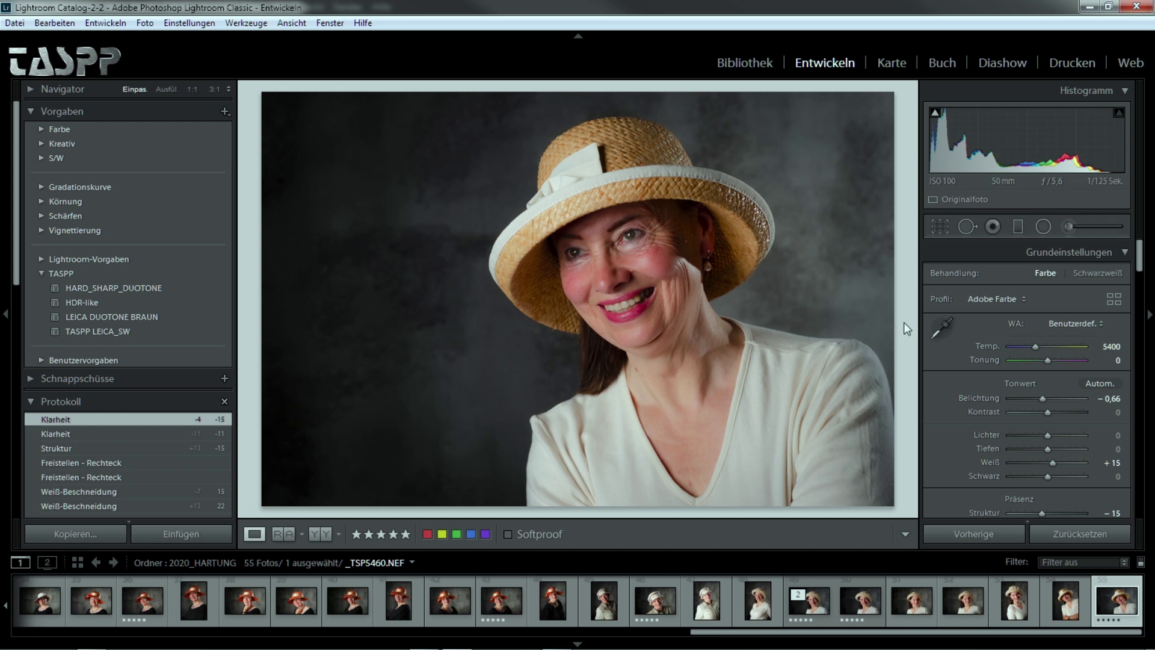
right_click(611, 304)
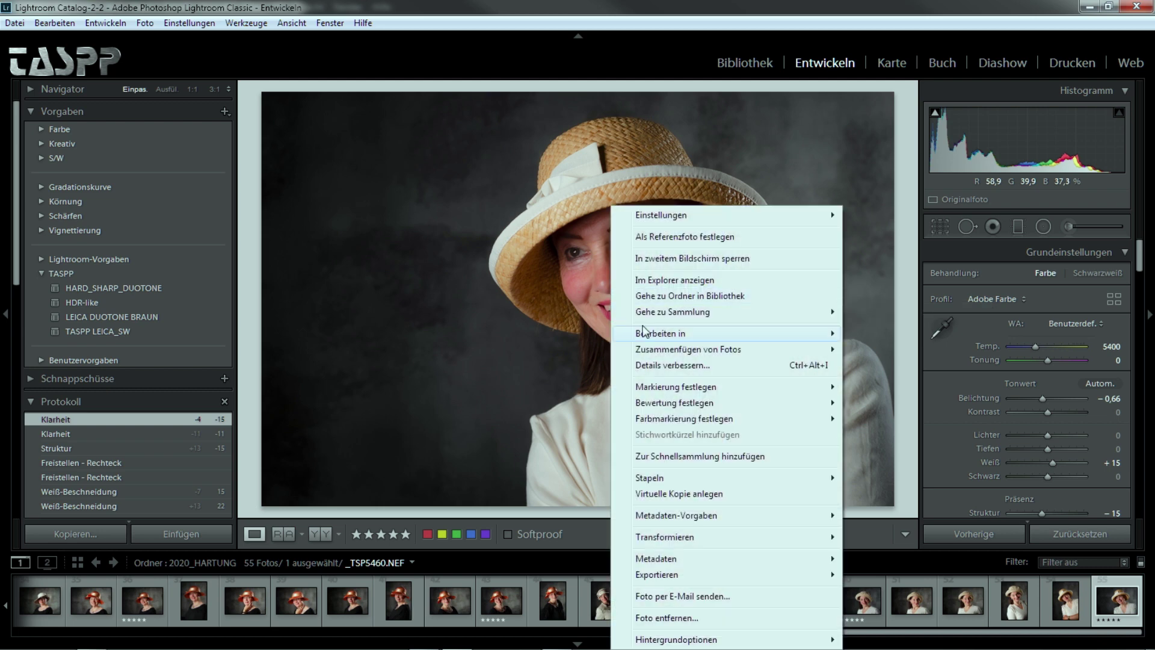
mouse_move(661, 333)
left_click(879, 334)
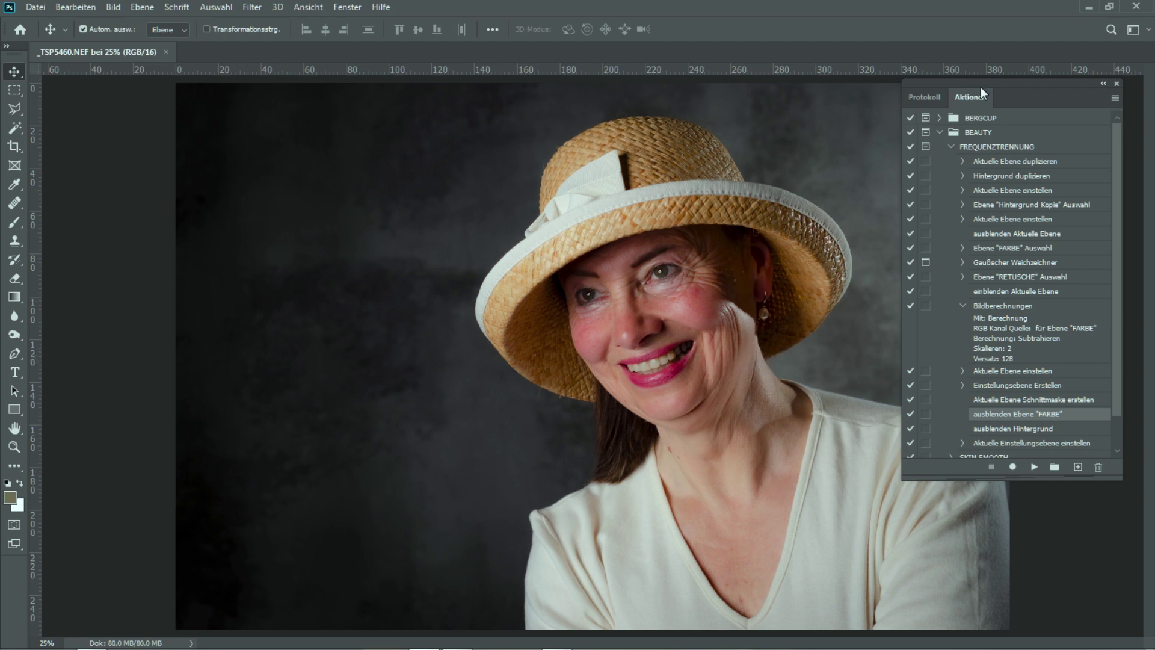
- Move the Aktionen panel beside the portrait to show FREQUENZTRENNUNG's steps, then open the Bild menu
mouse_move(969, 96)
left_mouse_down()
mouse_move(338, 139)
mouse_move(322, 113)
left_mouse_up()
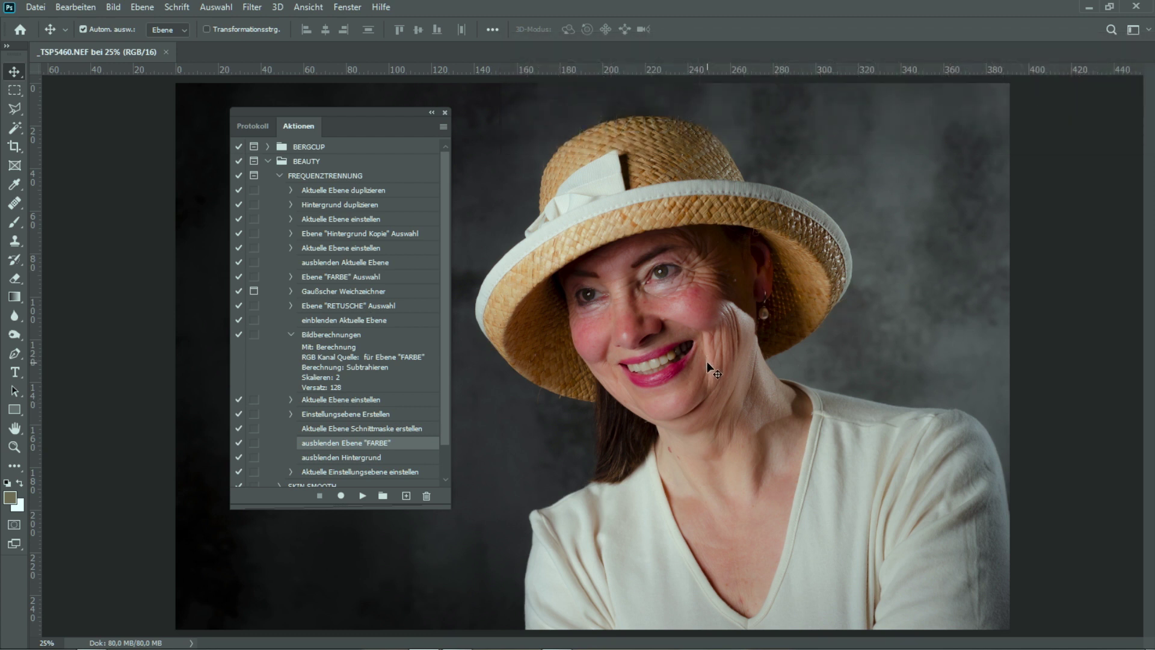
left_click(113, 8)
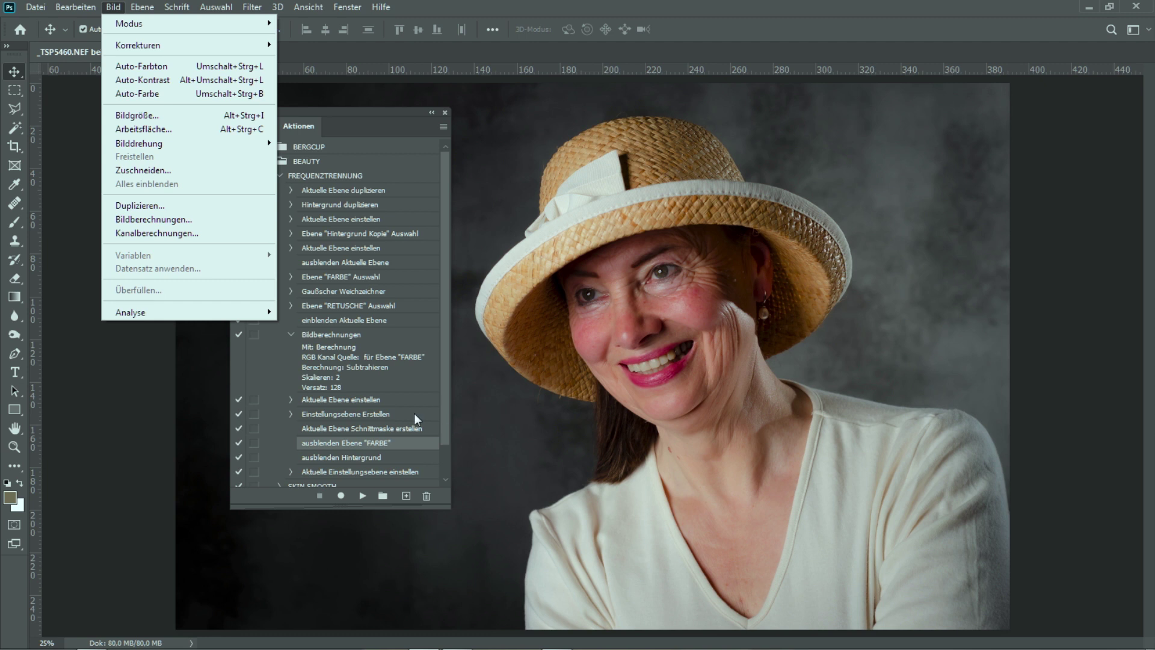
- Expand 'Einstellungsebene Erstellen', move the Aktionen panel back right, and select FREQUENZTRENNUNG
left_click(289, 414)
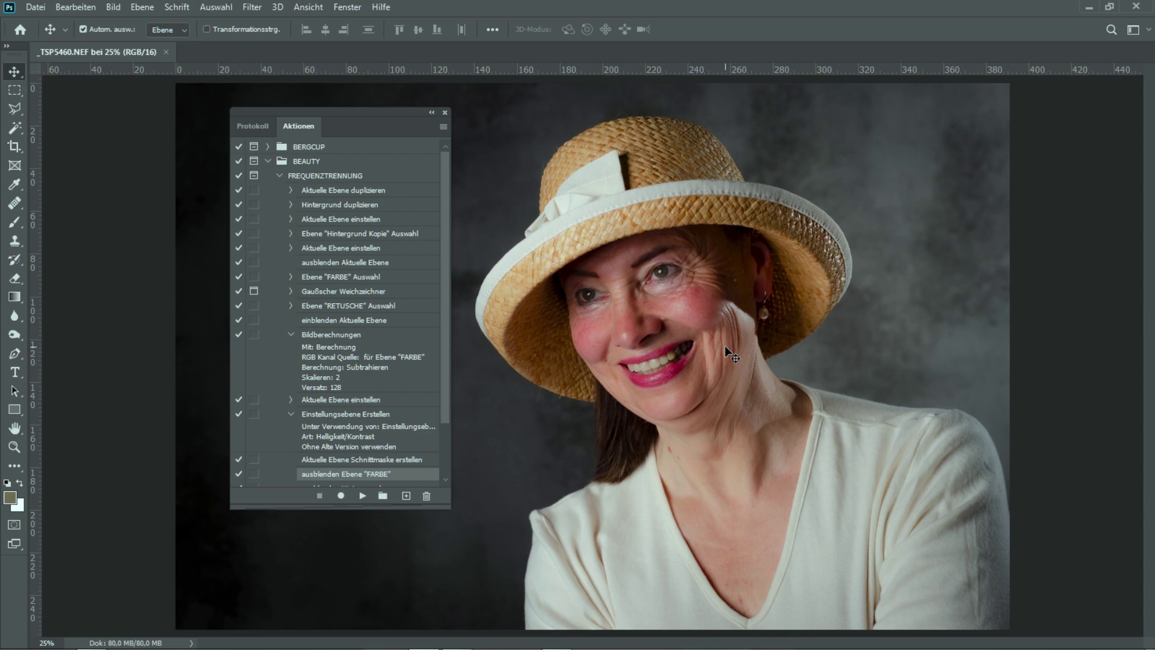
left_click_drag(315, 113, 1006, 85)
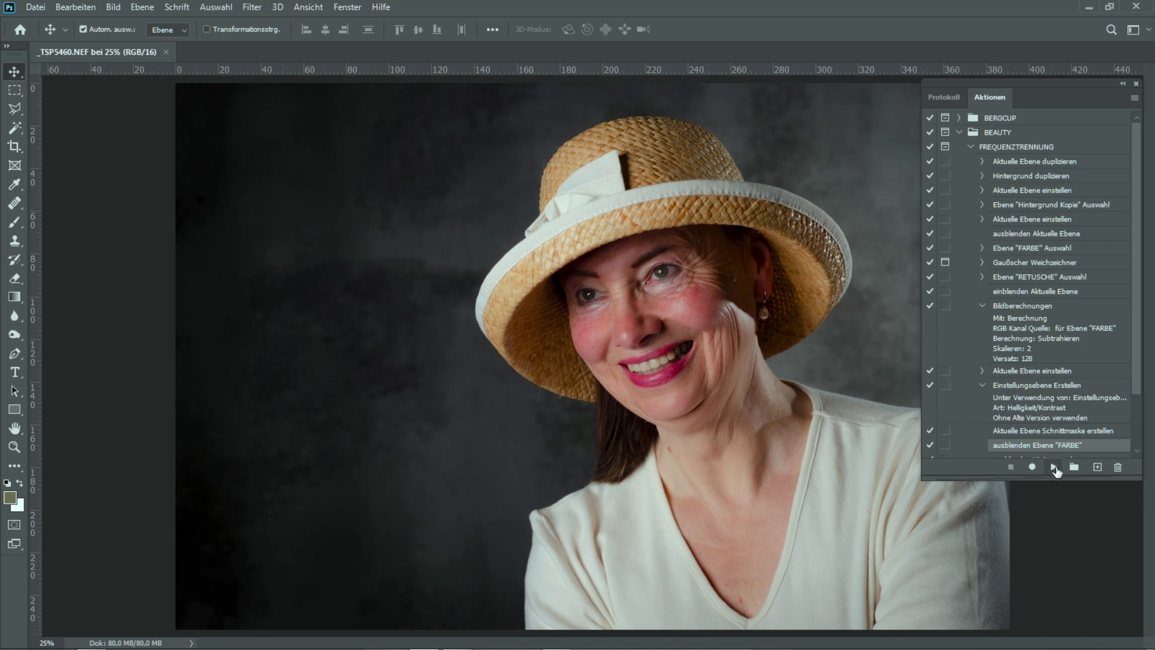
left_click(1002, 147)
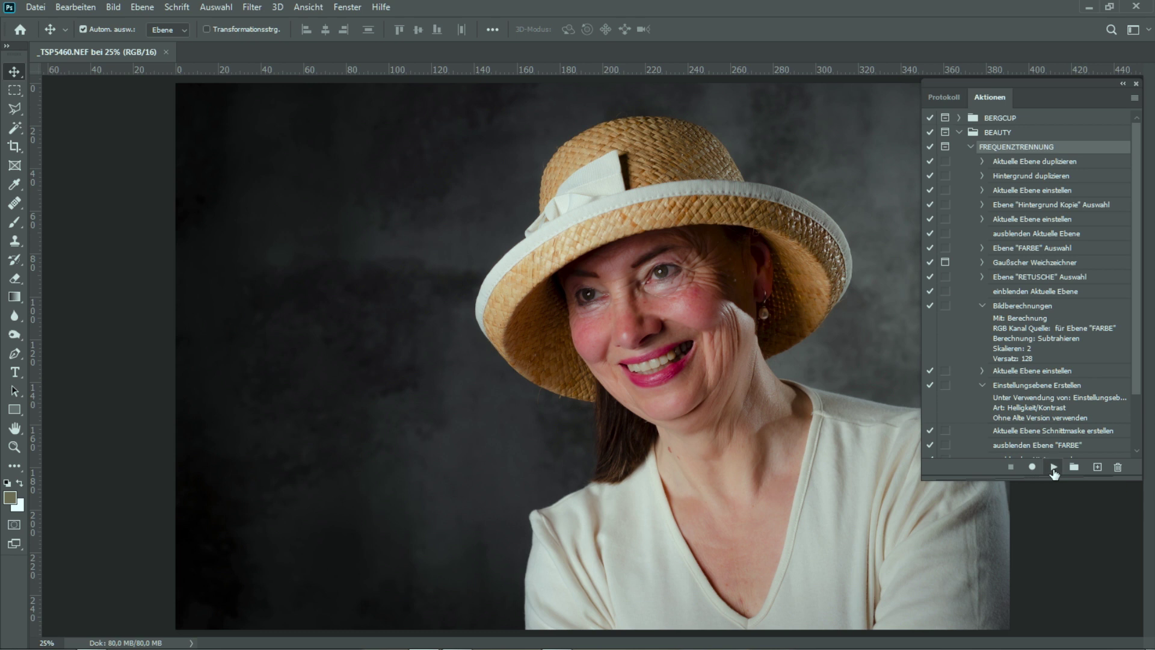
- Play the FREQUENZTRENNUNG action with a Gaußscher Weichzeichner radius of 15 pixels
left_click(1054, 469)
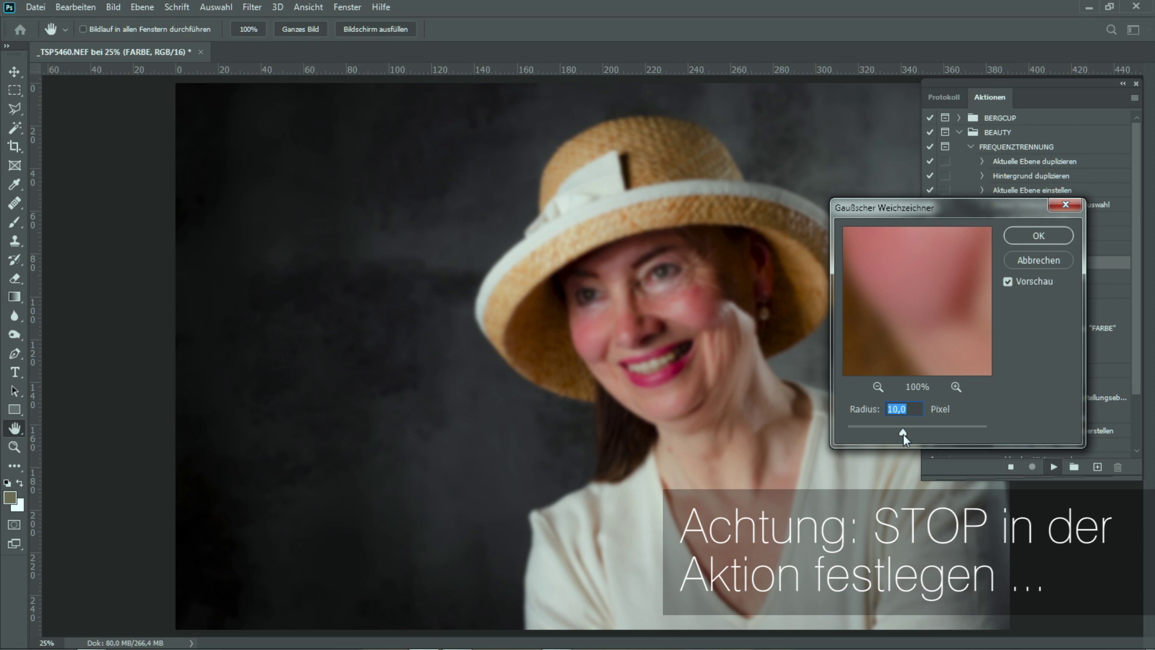
type("15")
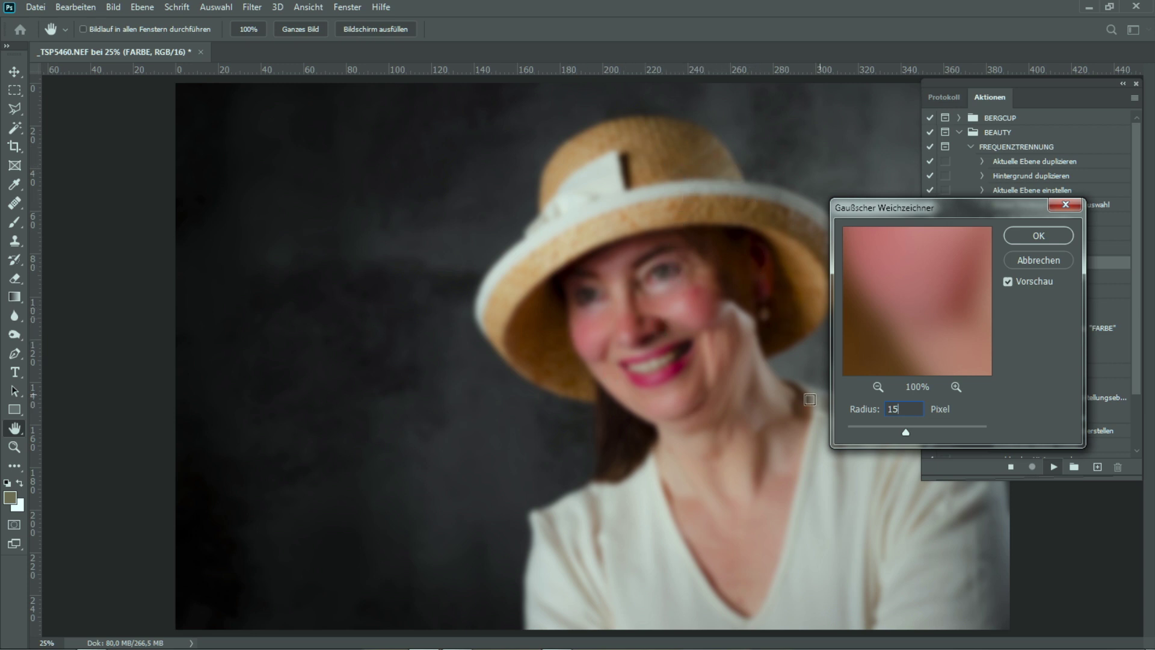
left_click(1045, 240)
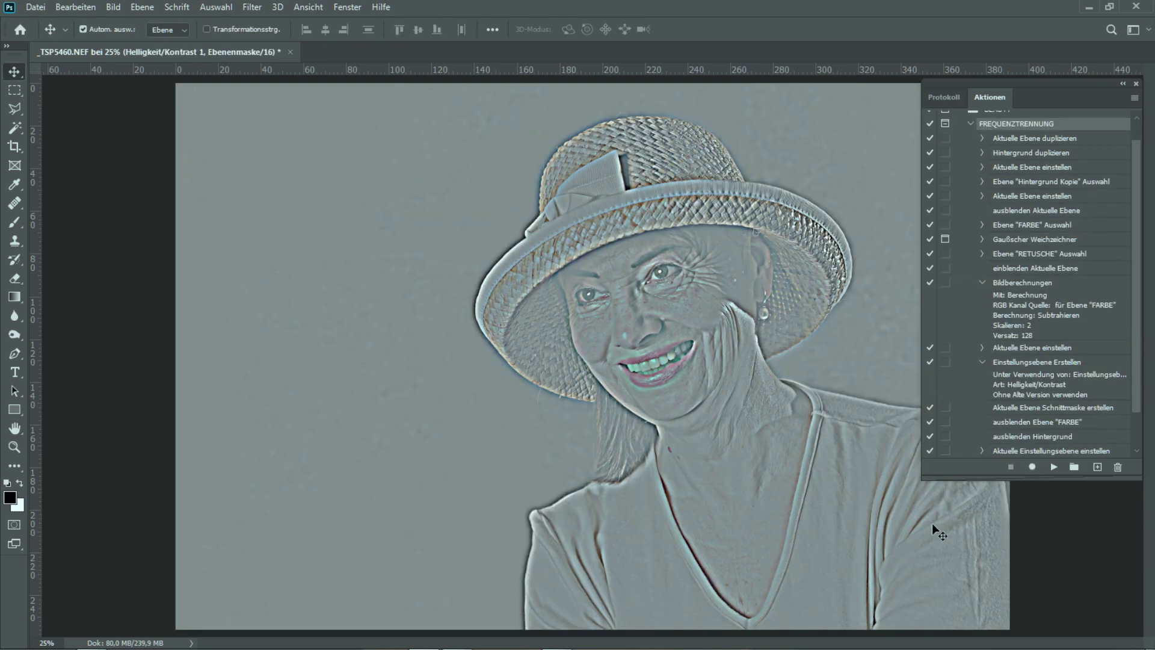
- Show the Ebenen panel and compare the blurred FARBE layer with the RETUSCHE detail layer
left_click(355, 9)
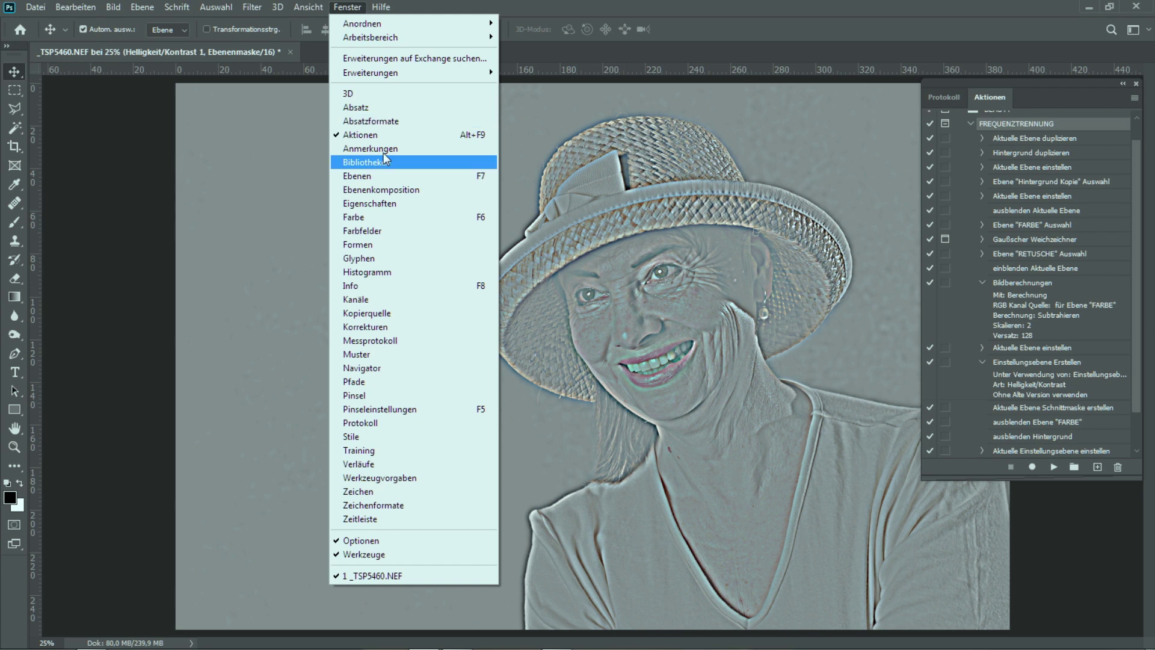
left_click(379, 179)
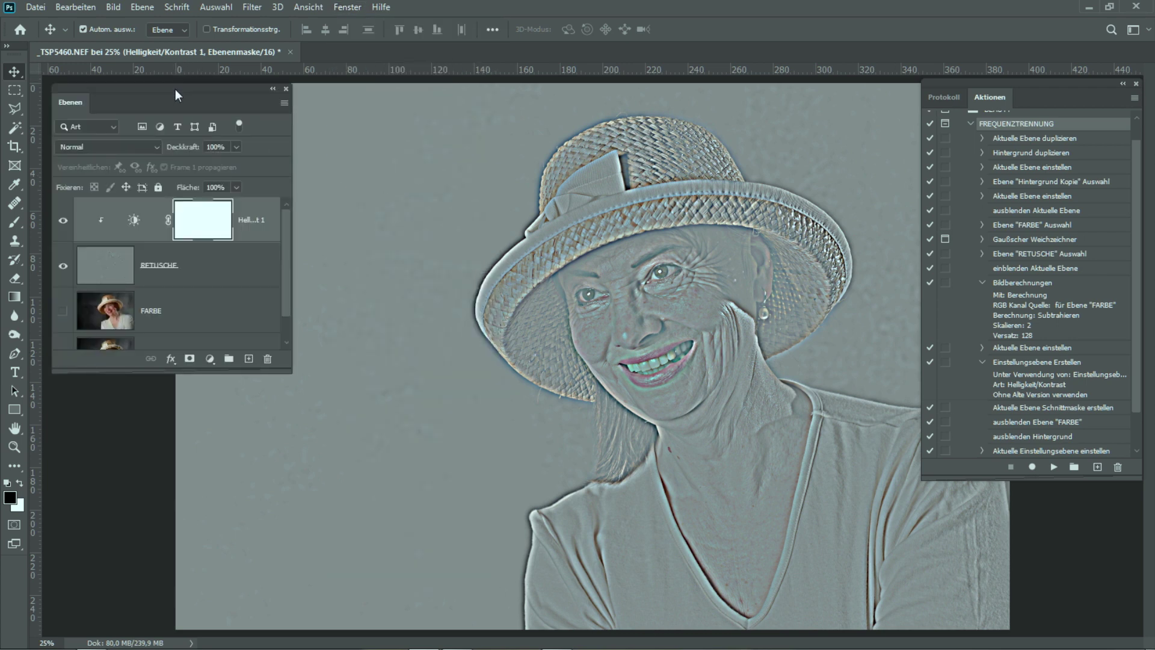
left_click_drag(175, 89, 219, 100)
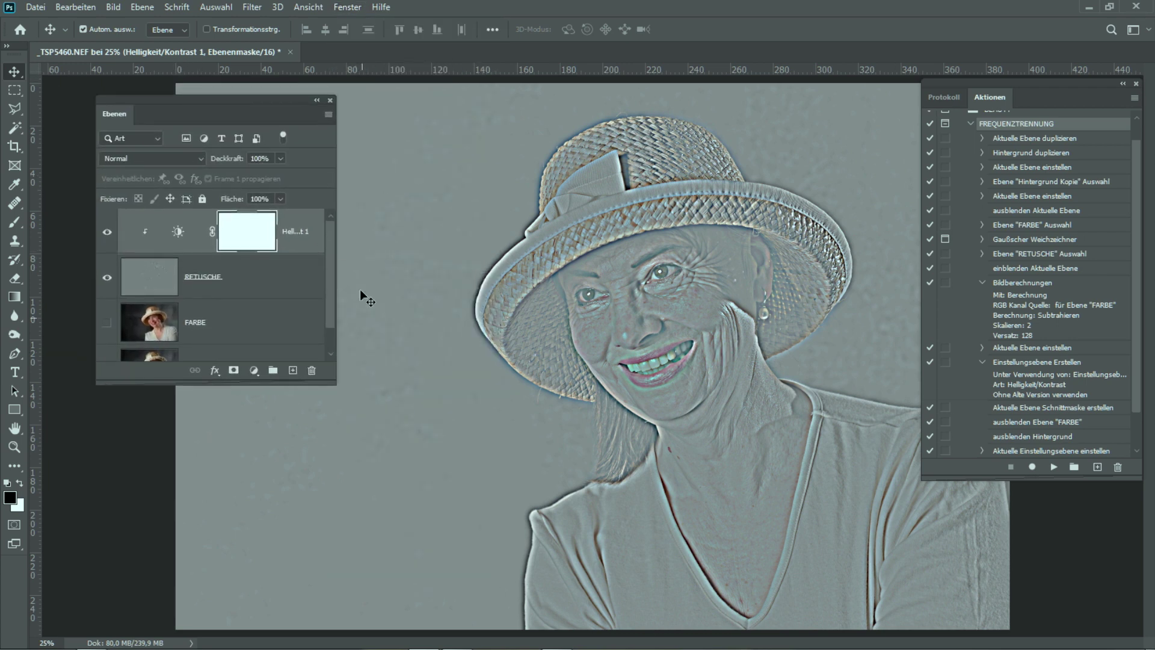
left_click_drag(331, 328, 334, 347)
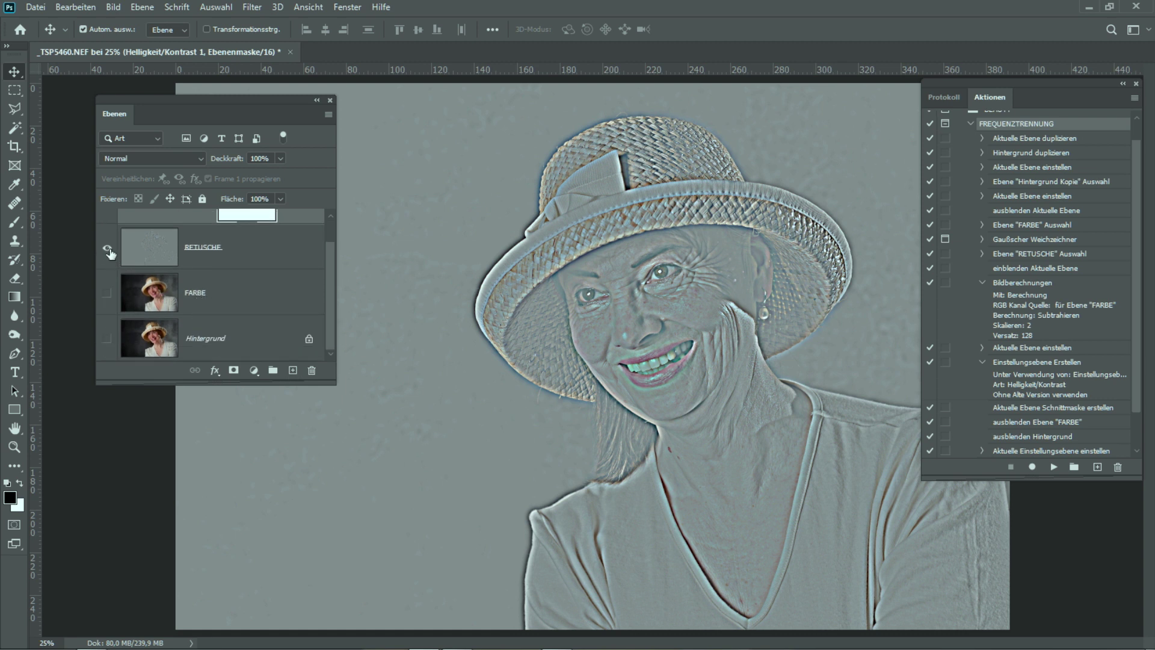
left_click(107, 294, "alt")
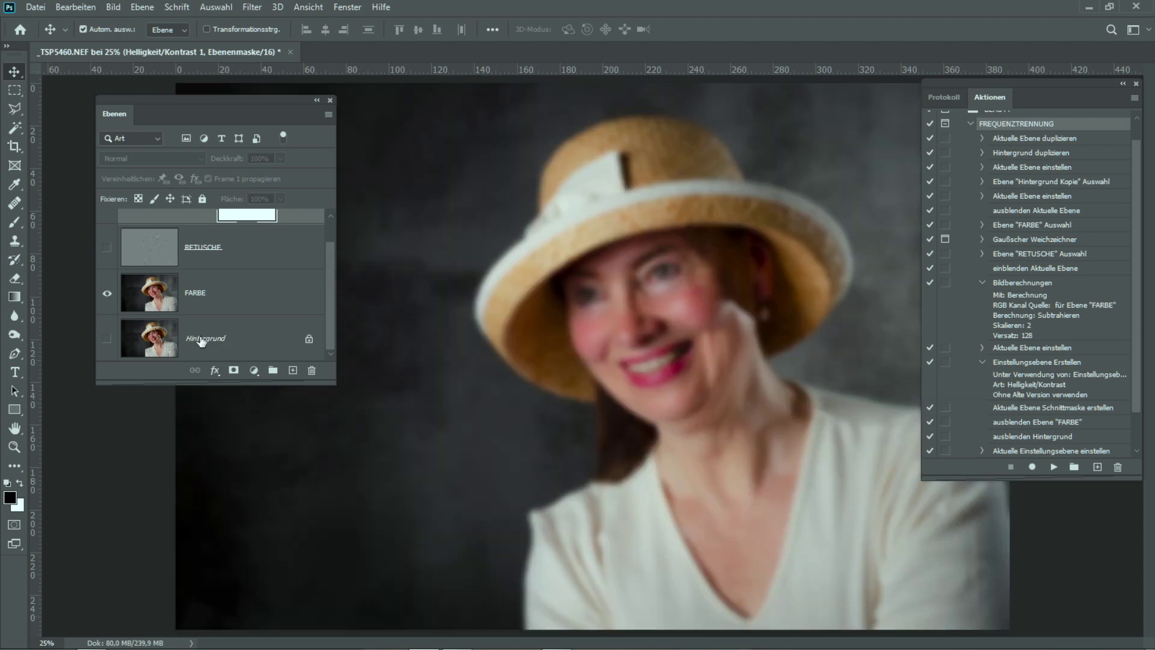
left_click(107, 298, "alt")
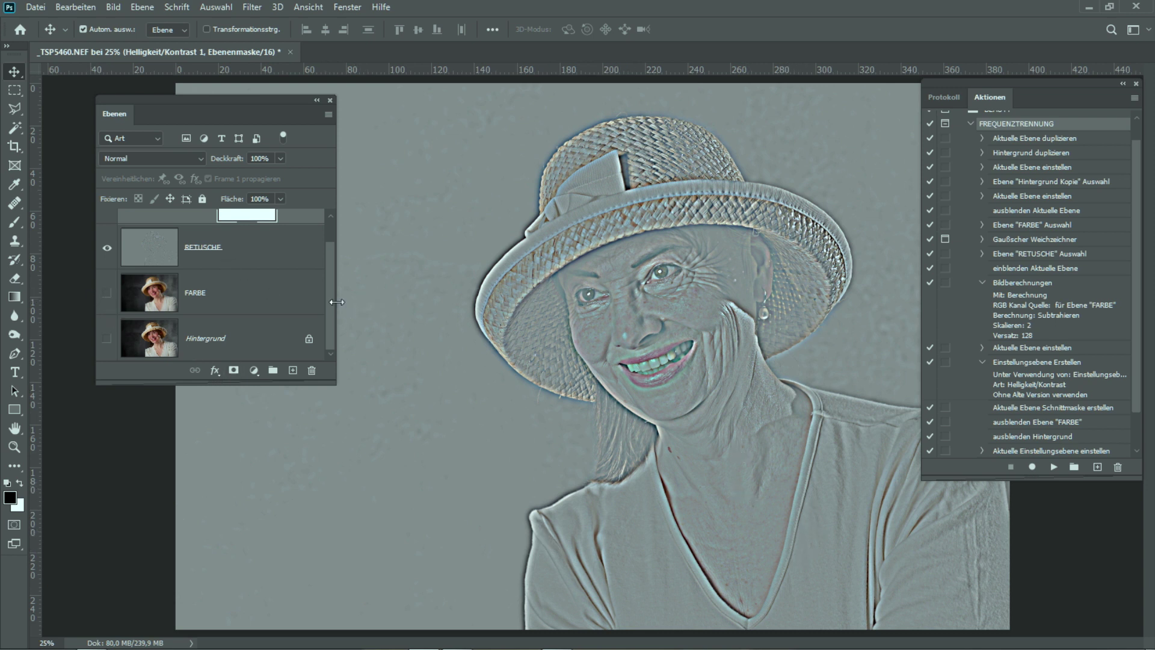
left_click_drag(331, 306, 330, 273)
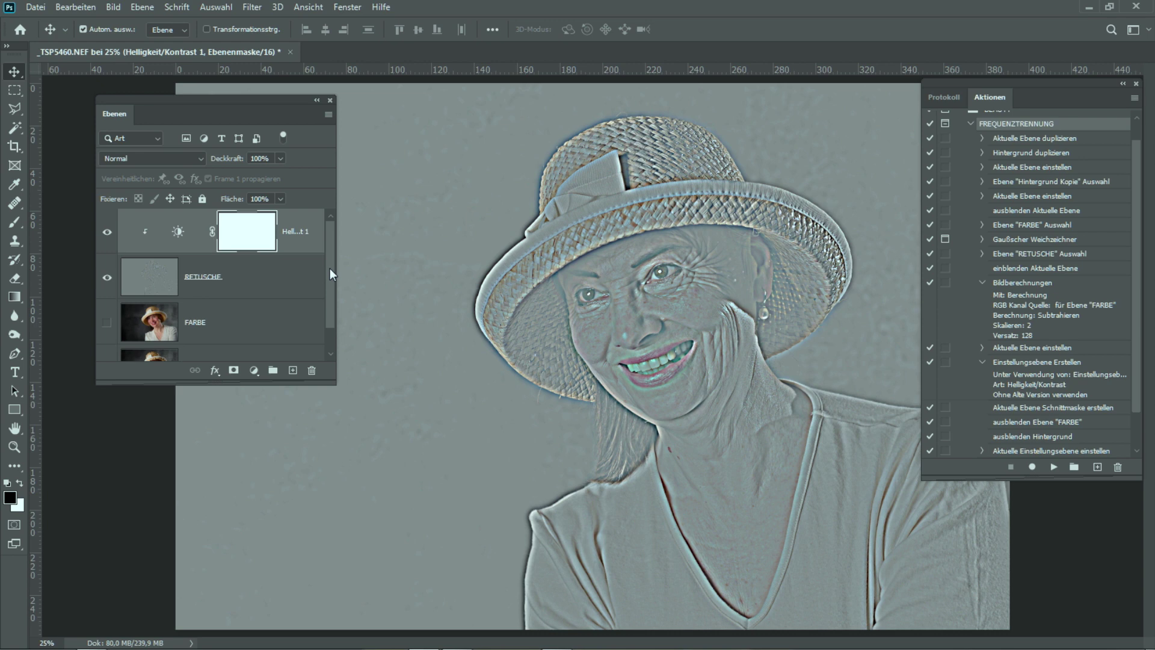
- Toggle Helligkeit/Kontrast 1 to compare, leave it visible, and make RETUSCHE the active layer
left_click(108, 232)
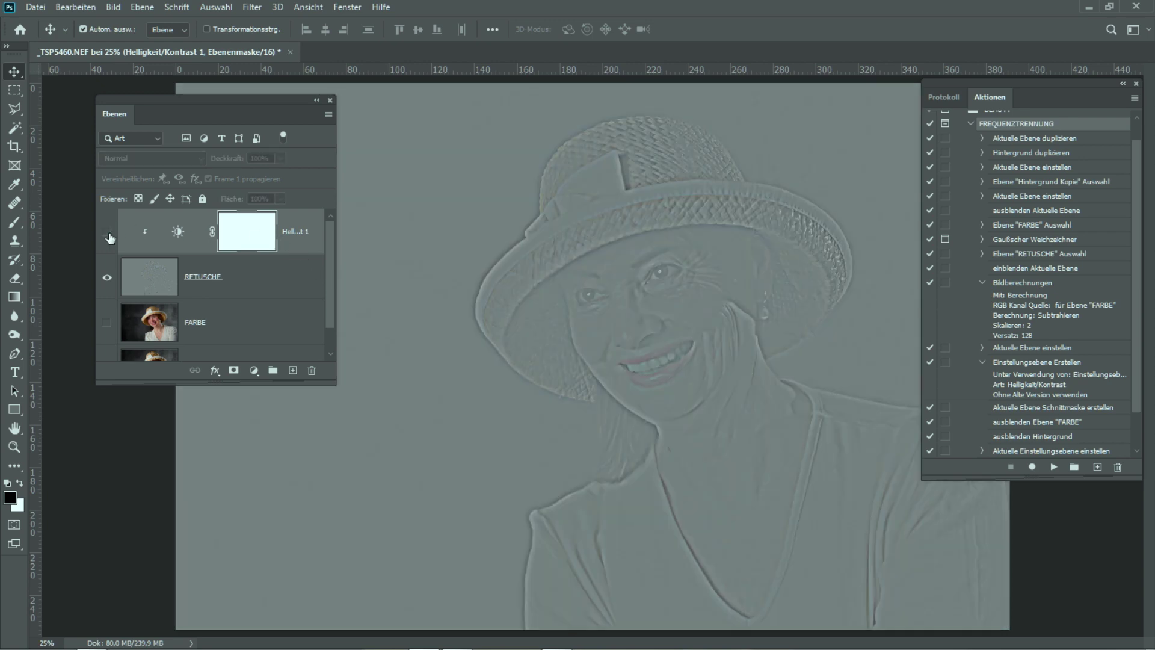
left_click(108, 233)
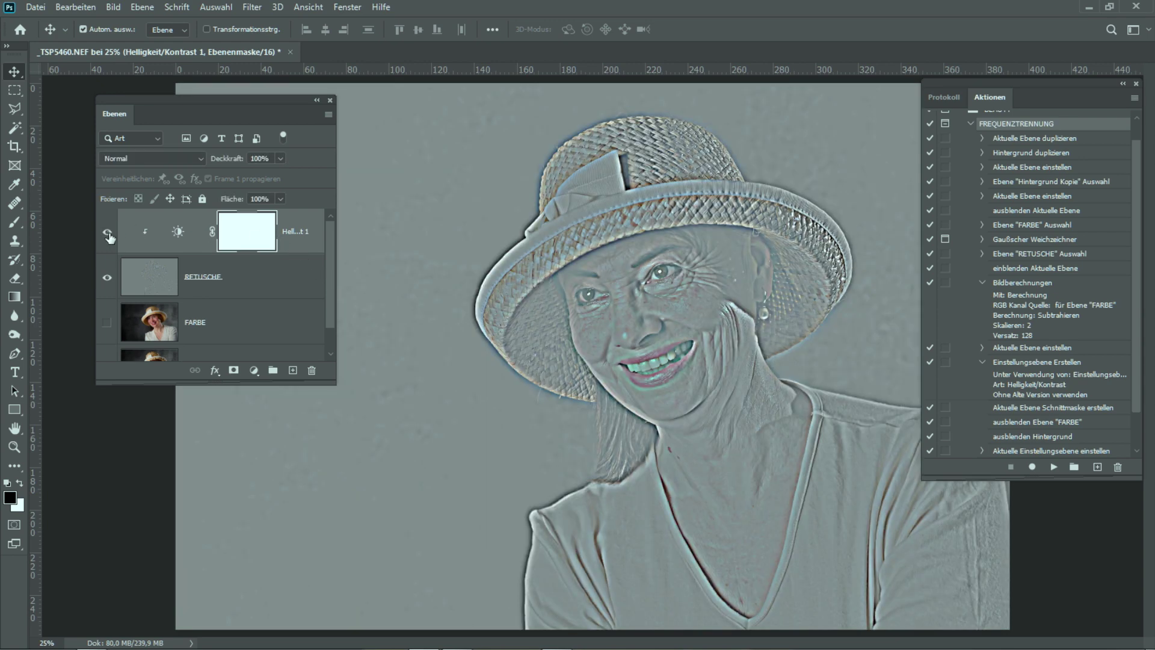
left_click(107, 233)
left_click(108, 233)
left_click(108, 233)
left_click(108, 233)
left_click(260, 287)
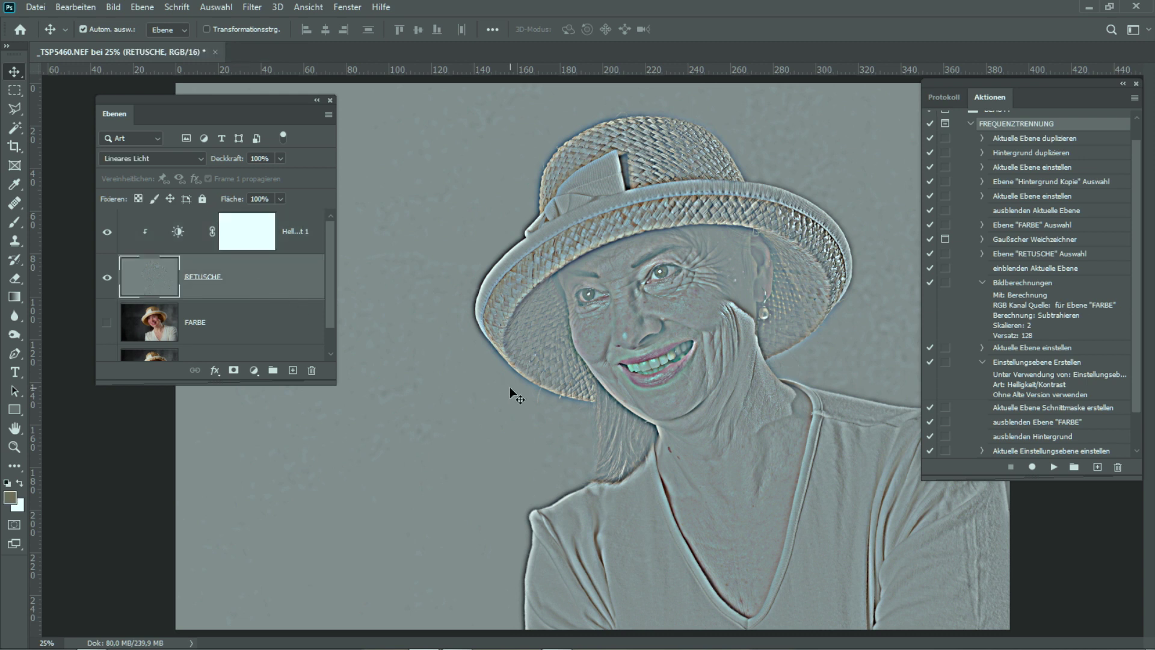
- Close the Aktionen panel, zoom onto the eyes, and pan down to the chin and back
left_click(1137, 84)
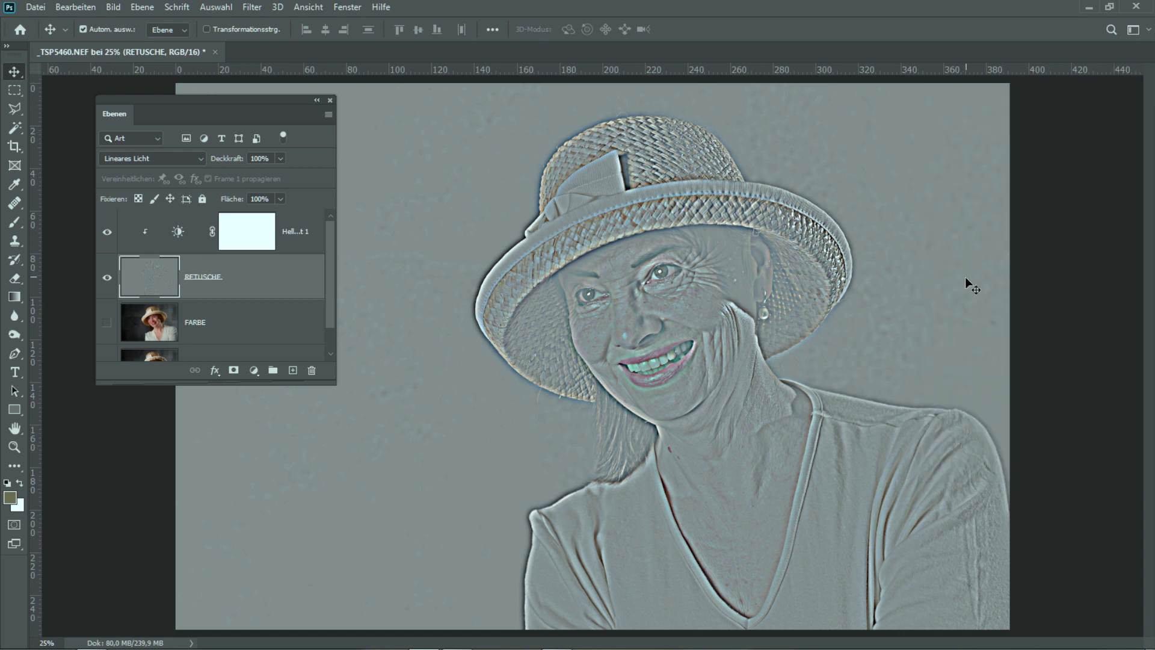
key("ctrl+space")
mouse_move(596, 263)
left_mouse_down()
mouse_move(760, 340)
mouse_move(689, 245)
left_mouse_up()
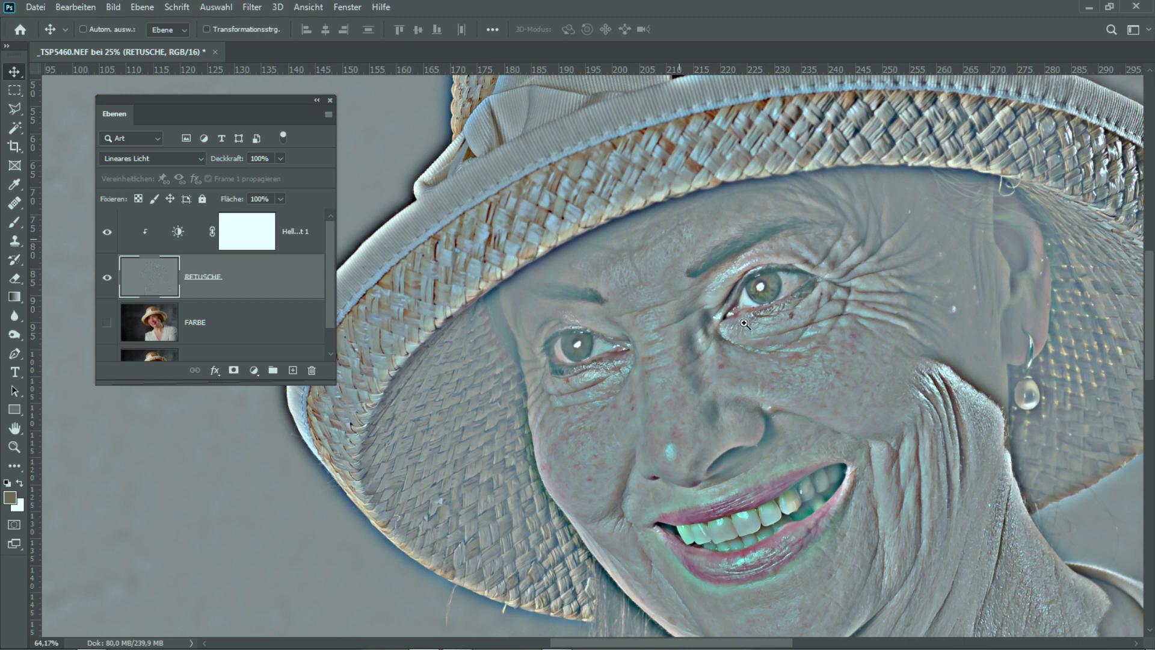
left_click_drag(689, 245, 651, 284)
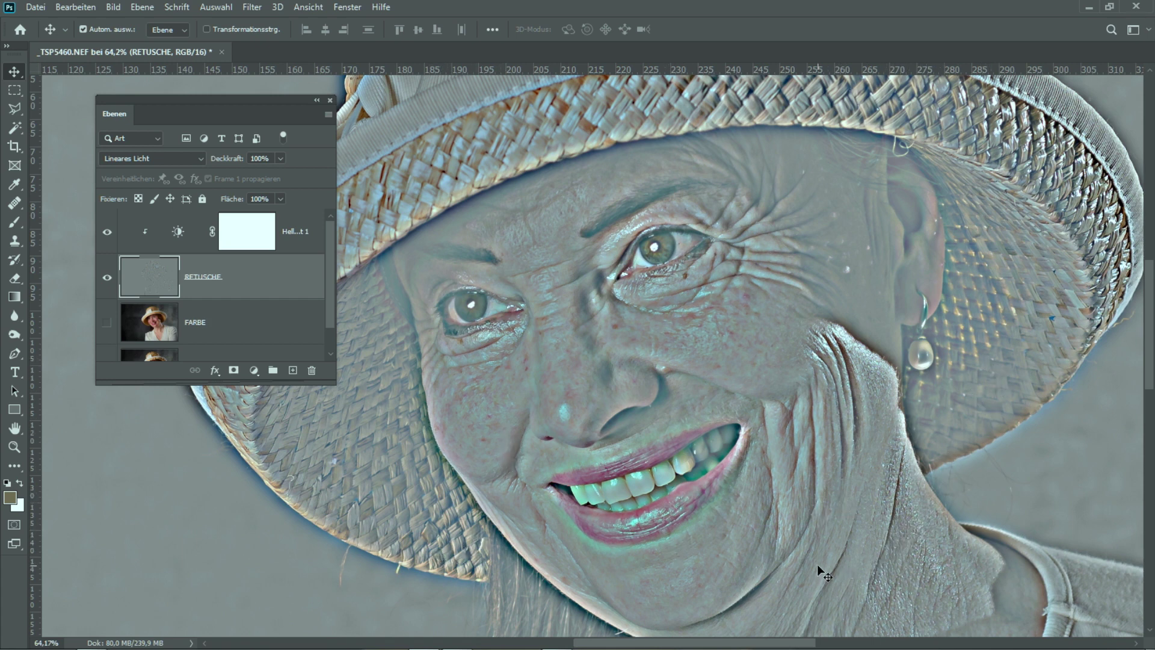
left_click_drag(817, 564, 780, 318)
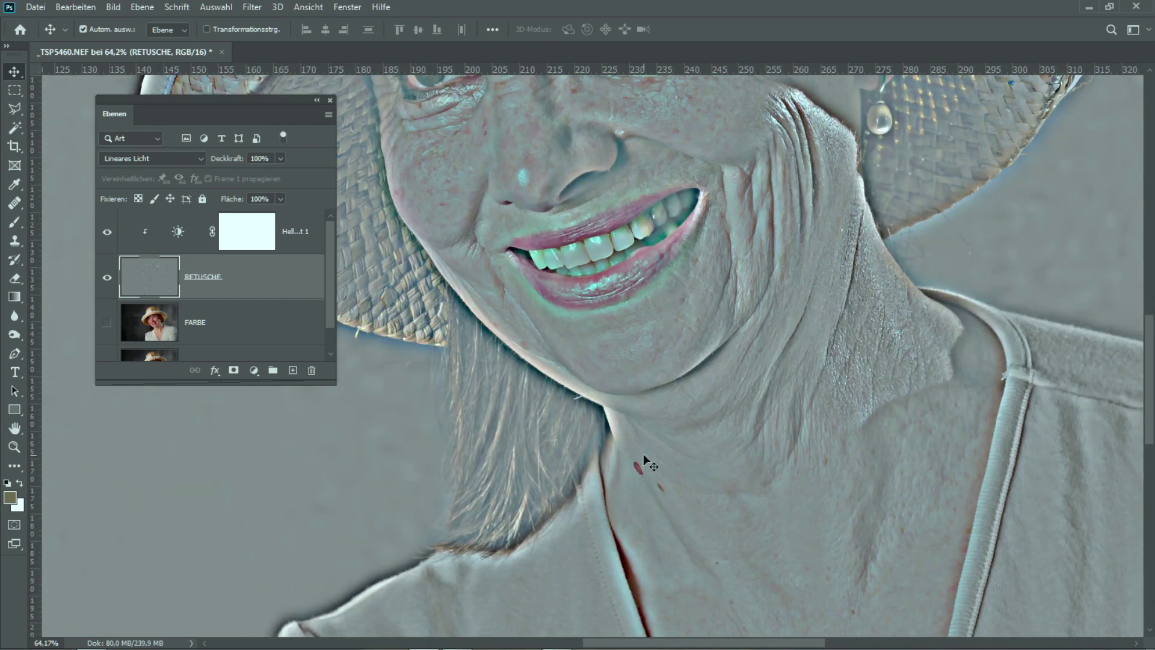
left_click_drag(793, 333, 792, 488)
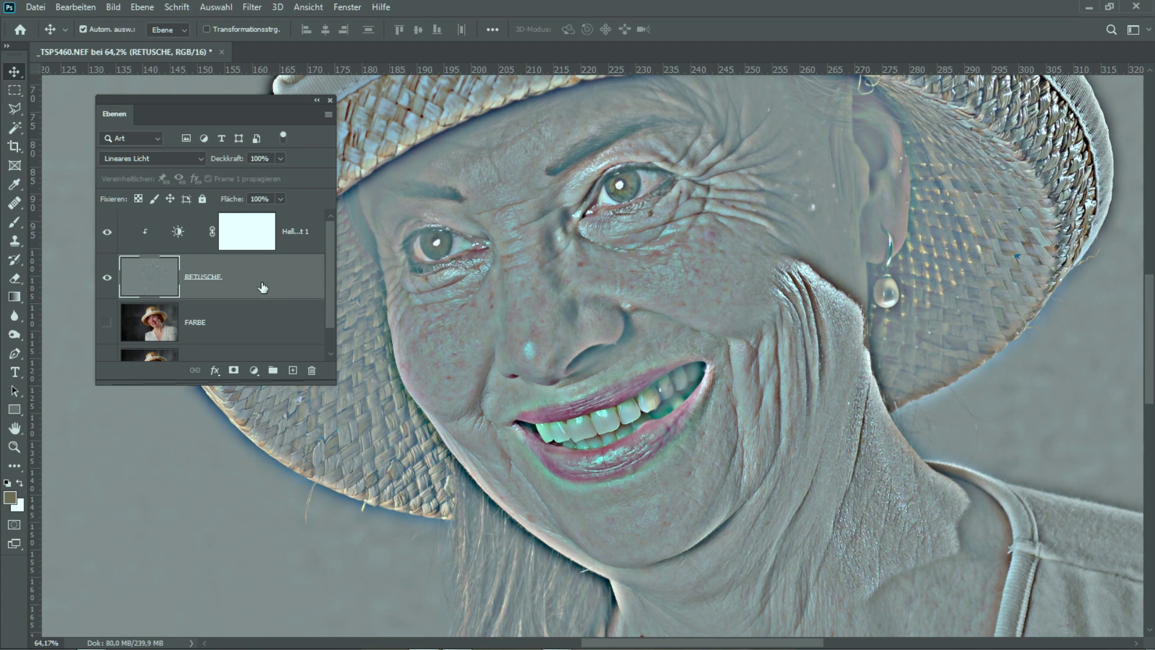
left_click(108, 235)
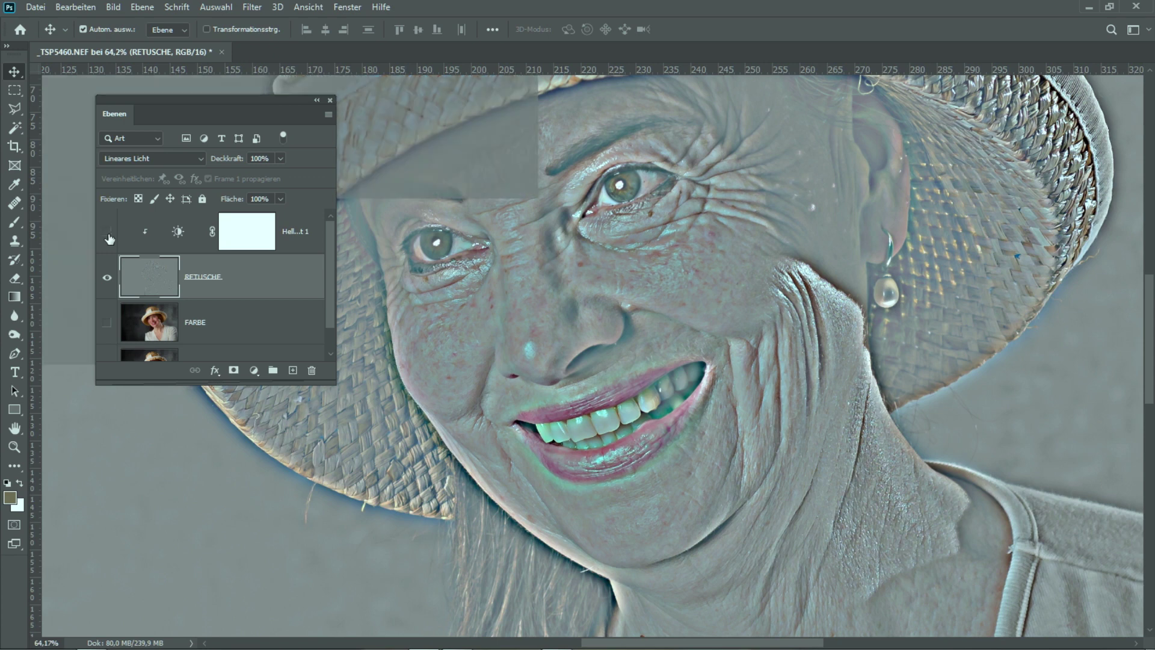
left_click(108, 235)
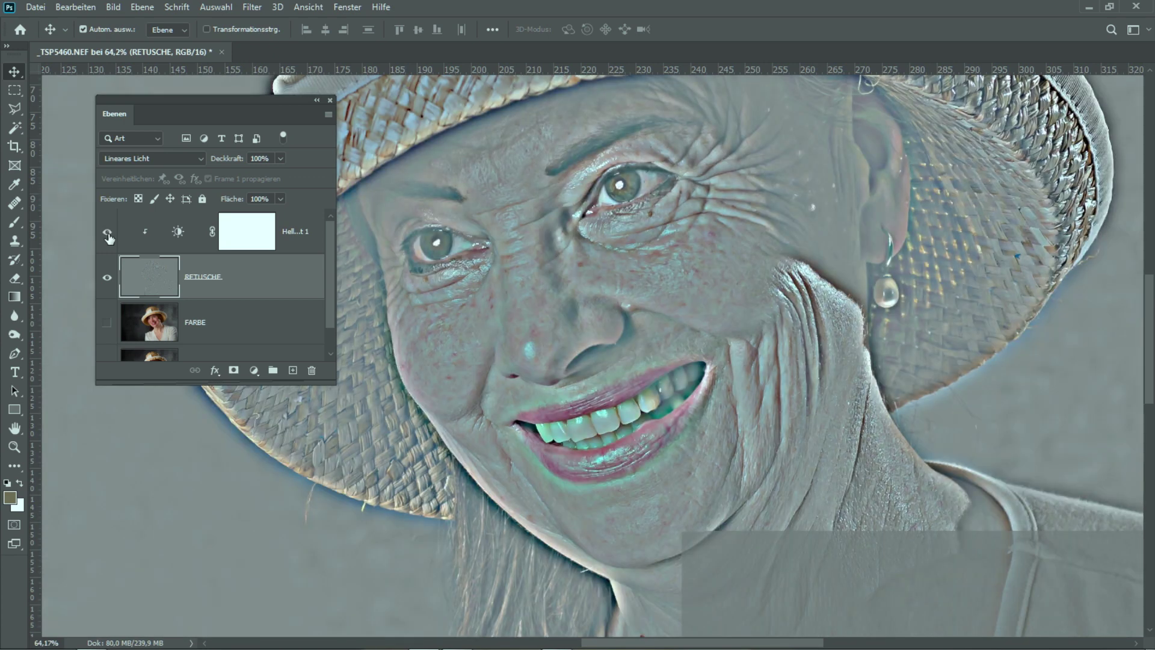
left_click(299, 238)
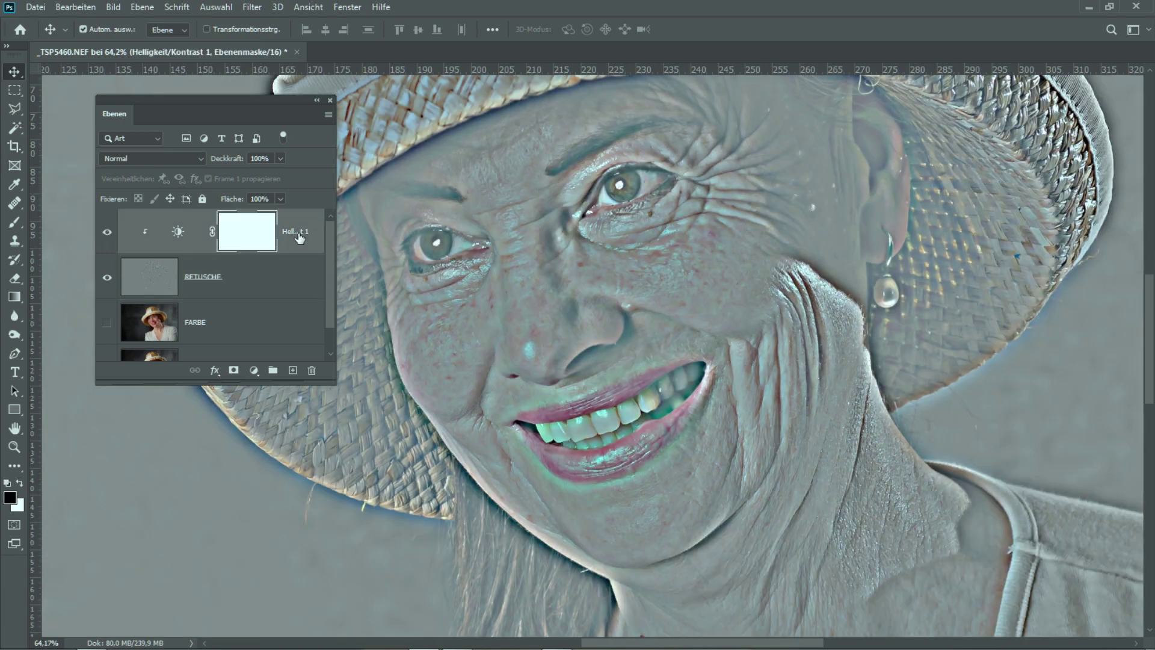
left_click(108, 232)
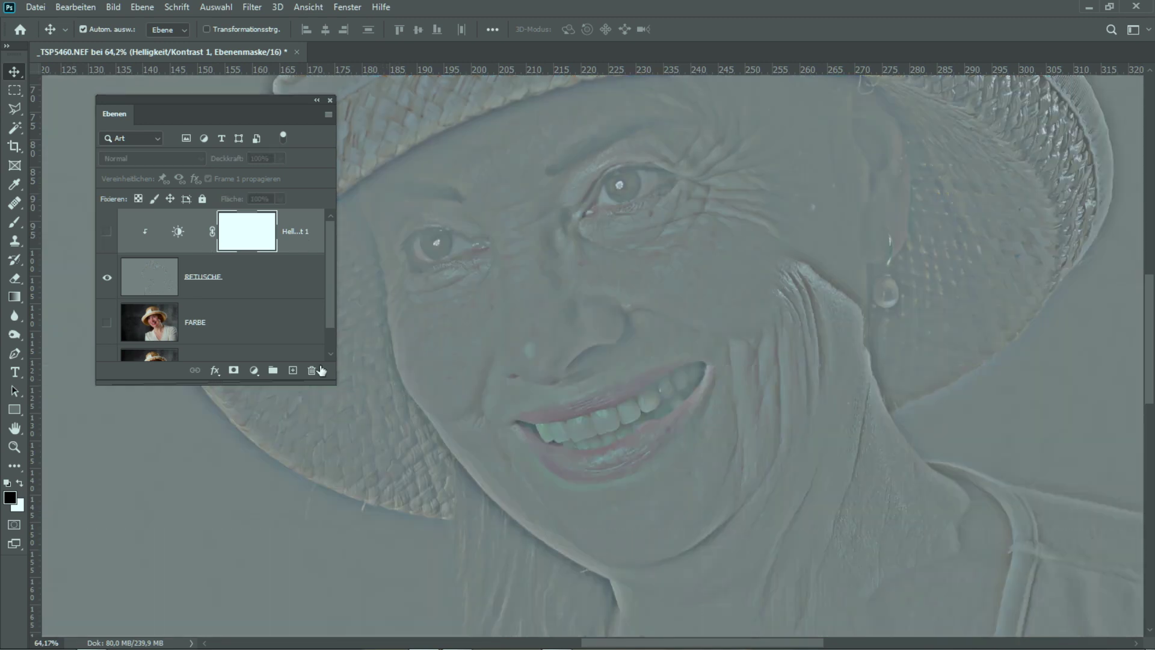
left_click(107, 324)
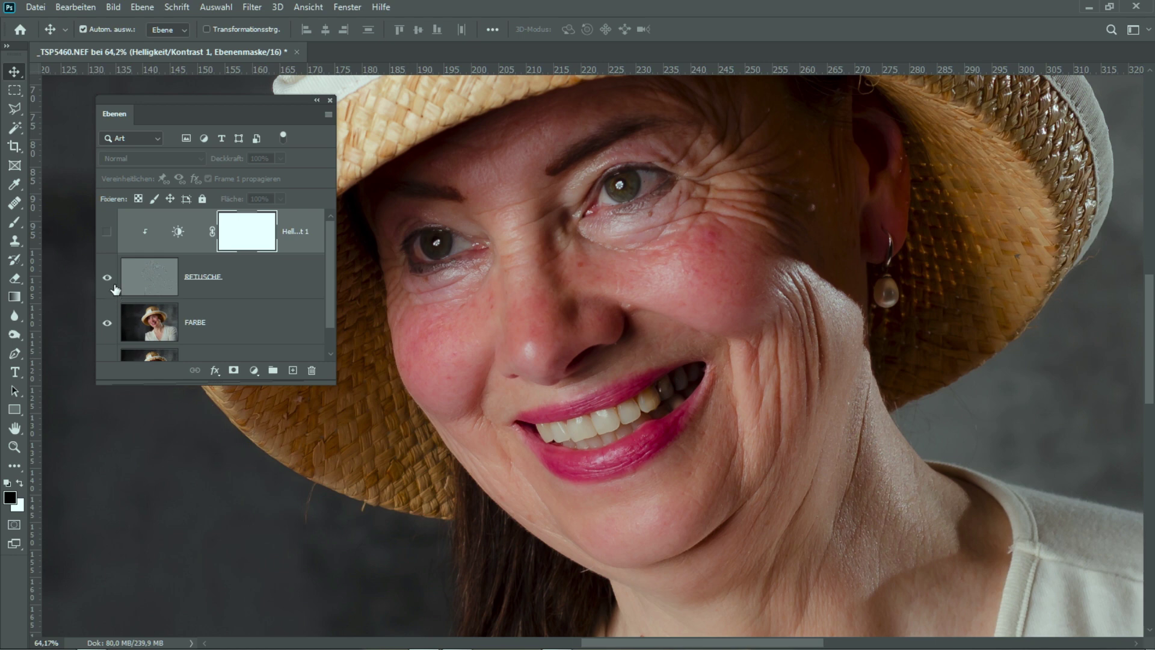
left_click(106, 240)
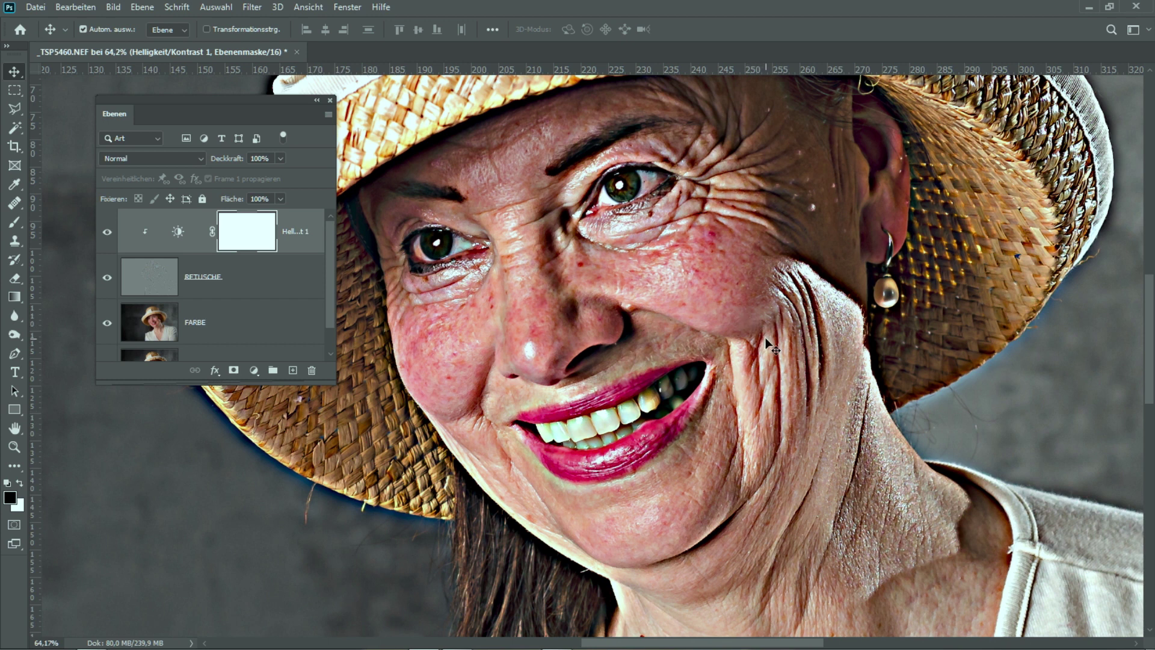
left_click(106, 328)
left_click(421, 337)
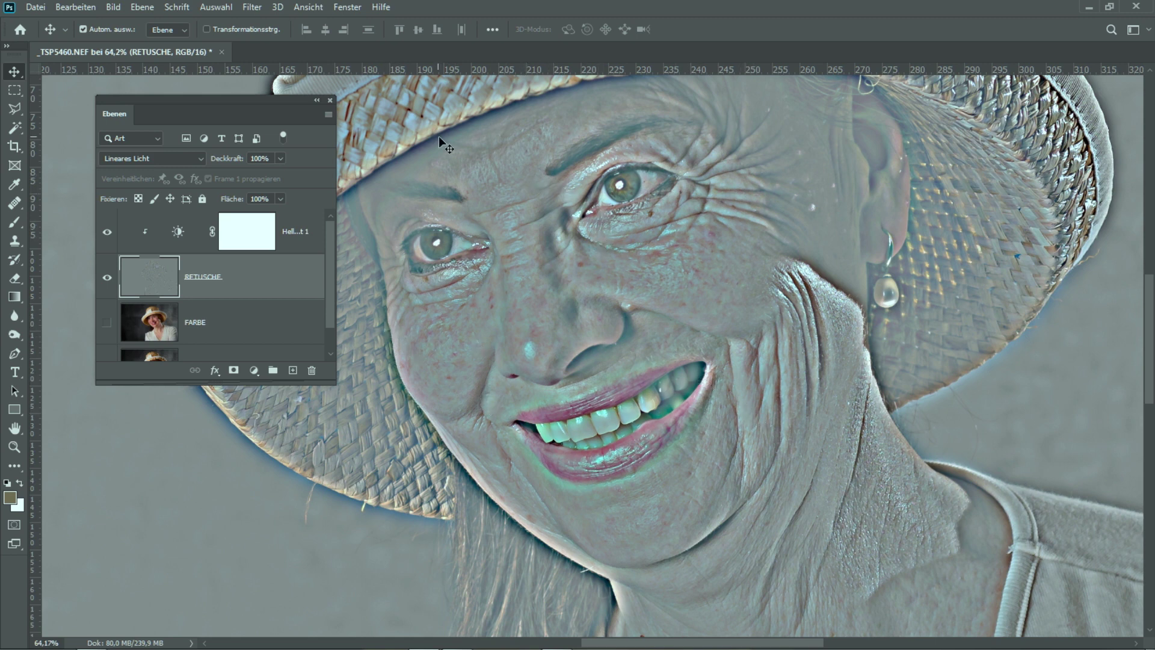
key("ctrl+space")
- Zoom onto the forehead and switch to the Reparatur-Pinsel at brush size 20
mouse_move(480, 157)
left_mouse_down()
mouse_move(538, 177)
mouse_move(454, 117)
left_mouse_up()
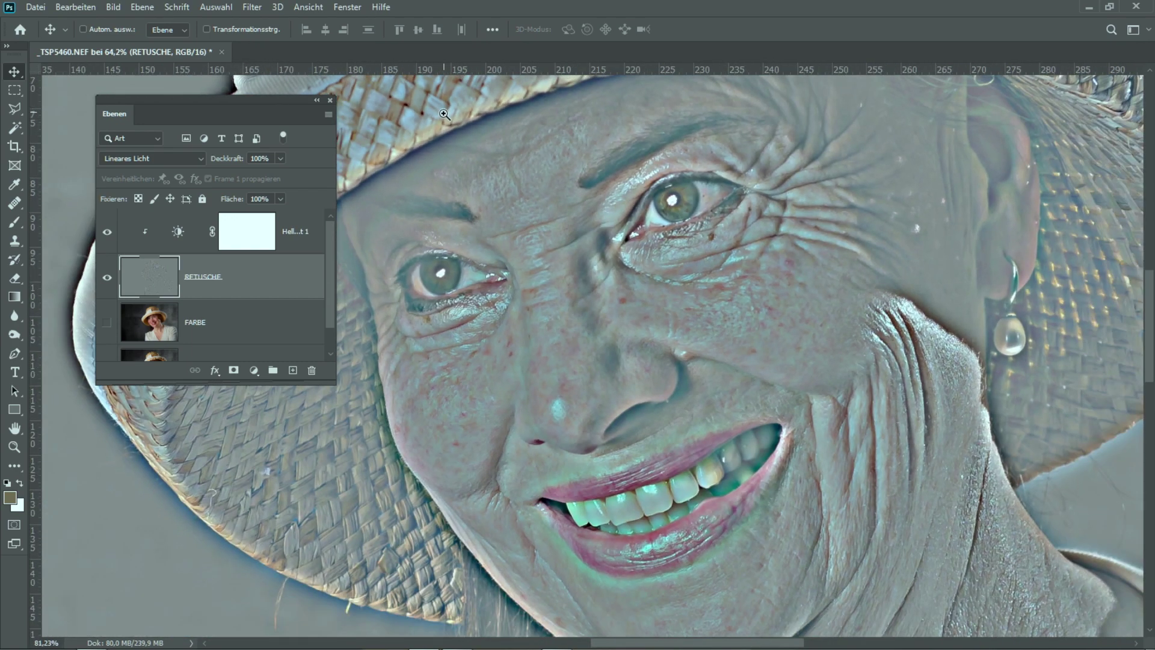
left_click_drag(454, 117, 459, 129)
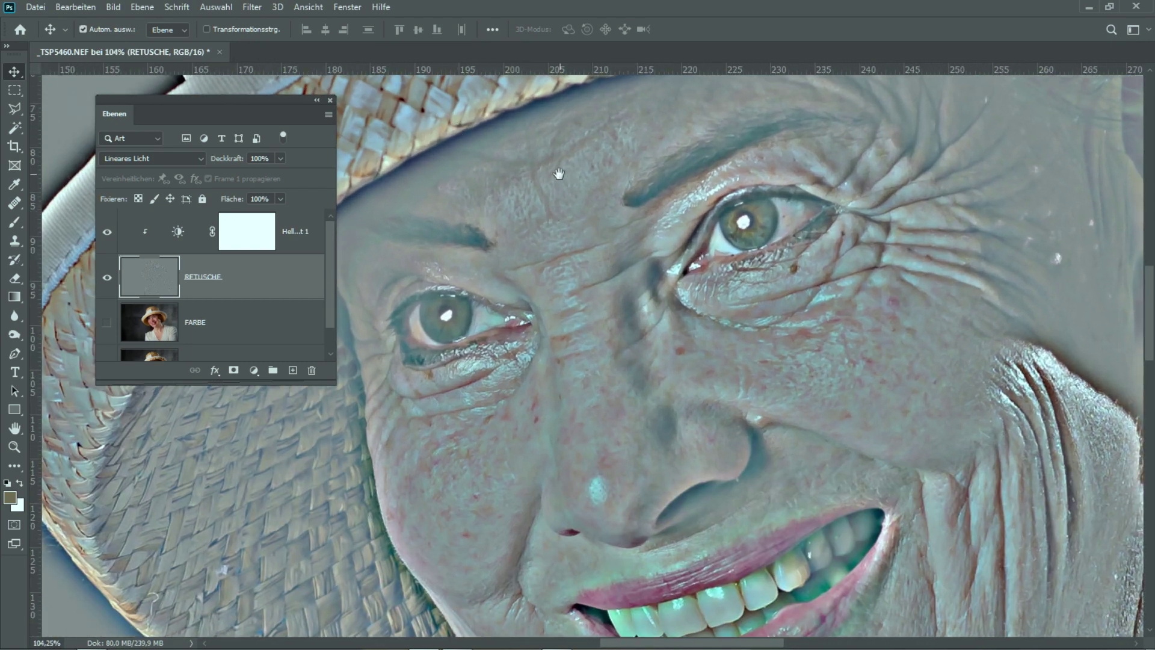
left_click_drag(559, 174, 622, 277)
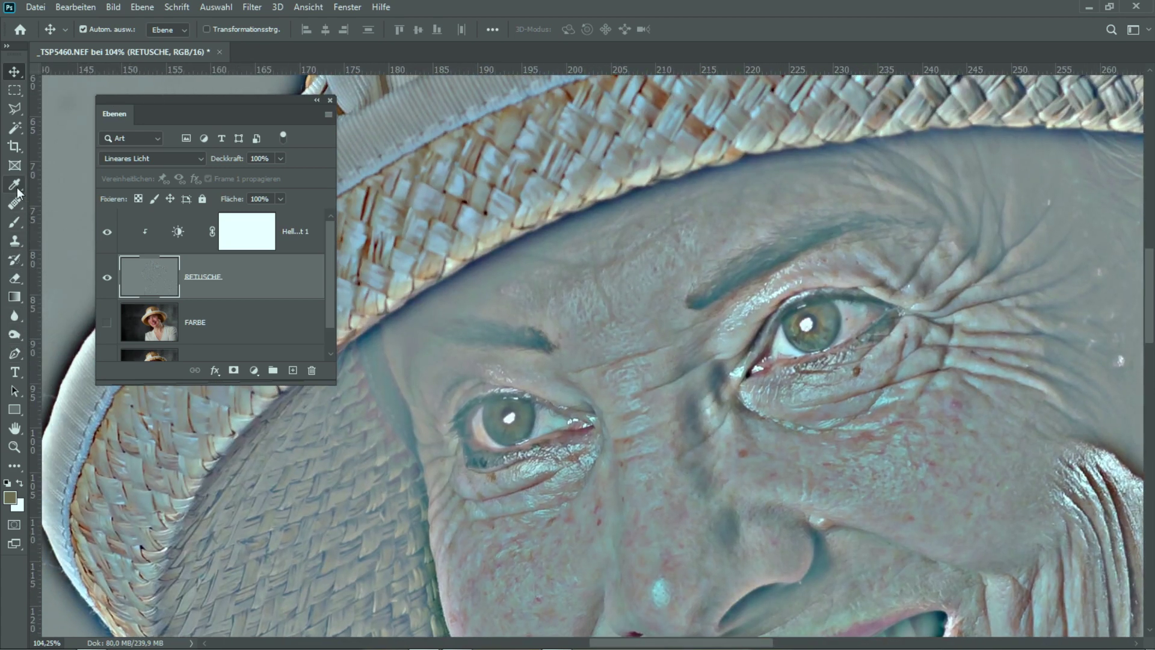
left_click(15, 205)
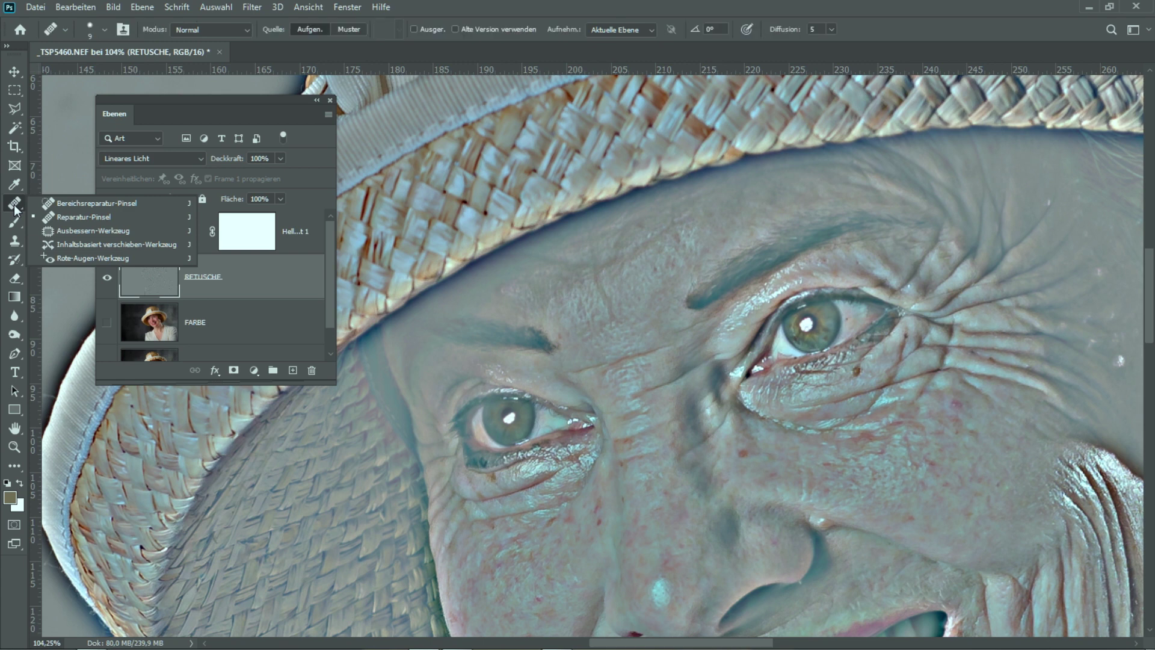
left_click(60, 217)
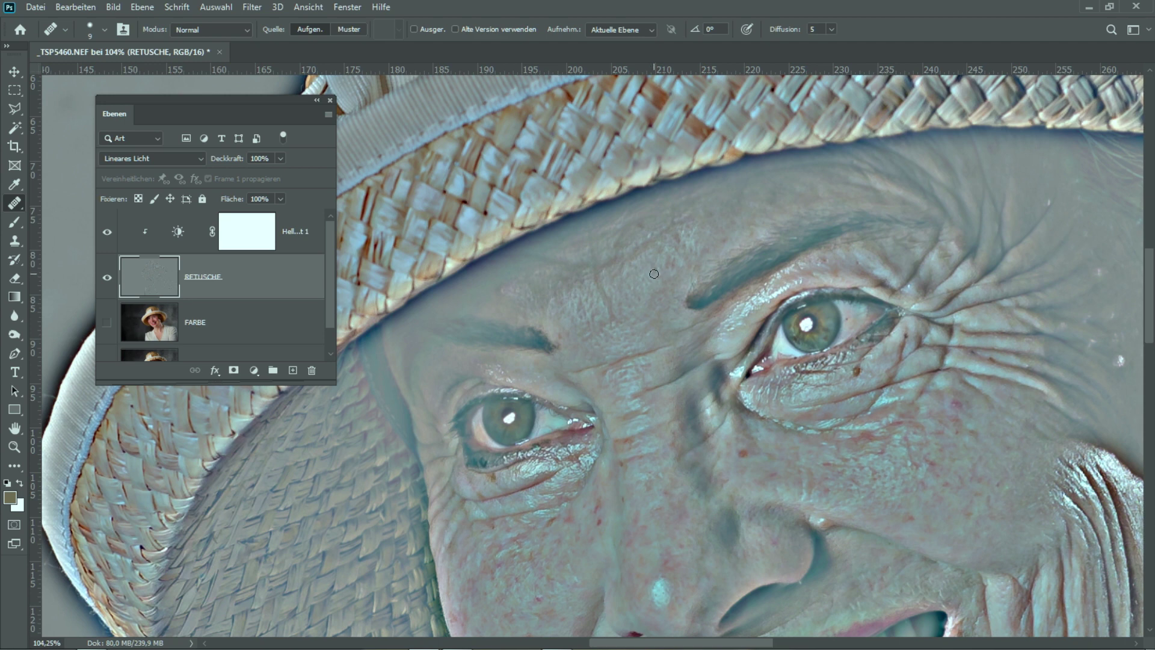
key("bracketright")
key("bracketright")
- Sample clean skin and heal the fine lines across the forehead
left_click(636, 292, "alt")
mouse_move(614, 312)
left_mouse_down()
mouse_move(640, 291)
mouse_move(633, 300)
mouse_move(653, 245)
left_mouse_up()
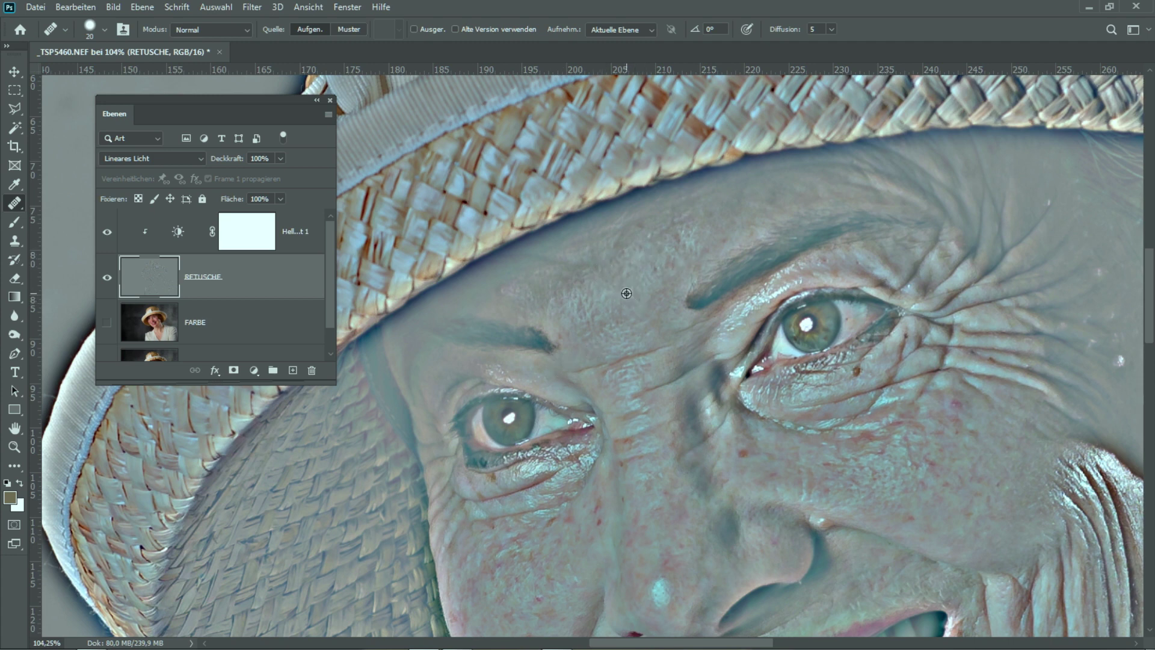
mouse_move(655, 236)
left_mouse_down()
mouse_move(670, 228)
mouse_move(670, 264)
mouse_move(588, 273)
left_mouse_up()
mouse_move(588, 273)
left_mouse_down()
mouse_move(636, 303)
mouse_move(578, 268)
left_mouse_up()
left_click_drag(578, 268, 616, 280)
left_click(616, 280, "alt")
mouse_move(623, 216)
left_mouse_down()
mouse_move(624, 241)
mouse_move(639, 232)
left_mouse_up()
left_click(654, 295, "alt")
left_click_drag(684, 244, 684, 252)
left_click_drag(653, 264, 660, 244)
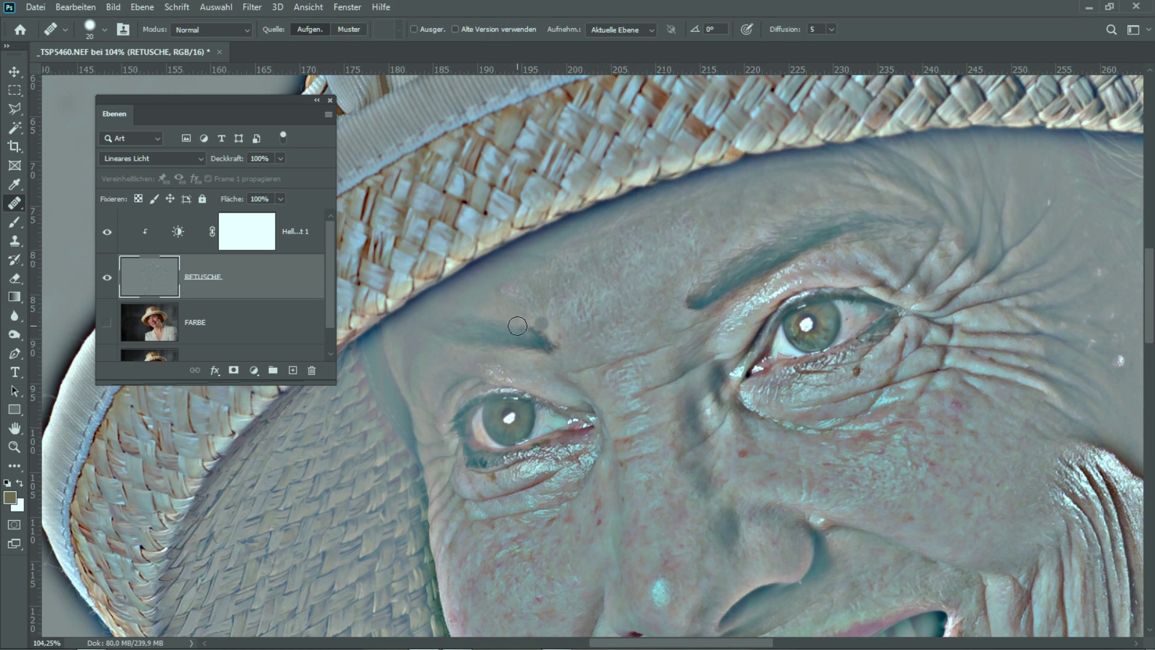
left_click(87, 9)
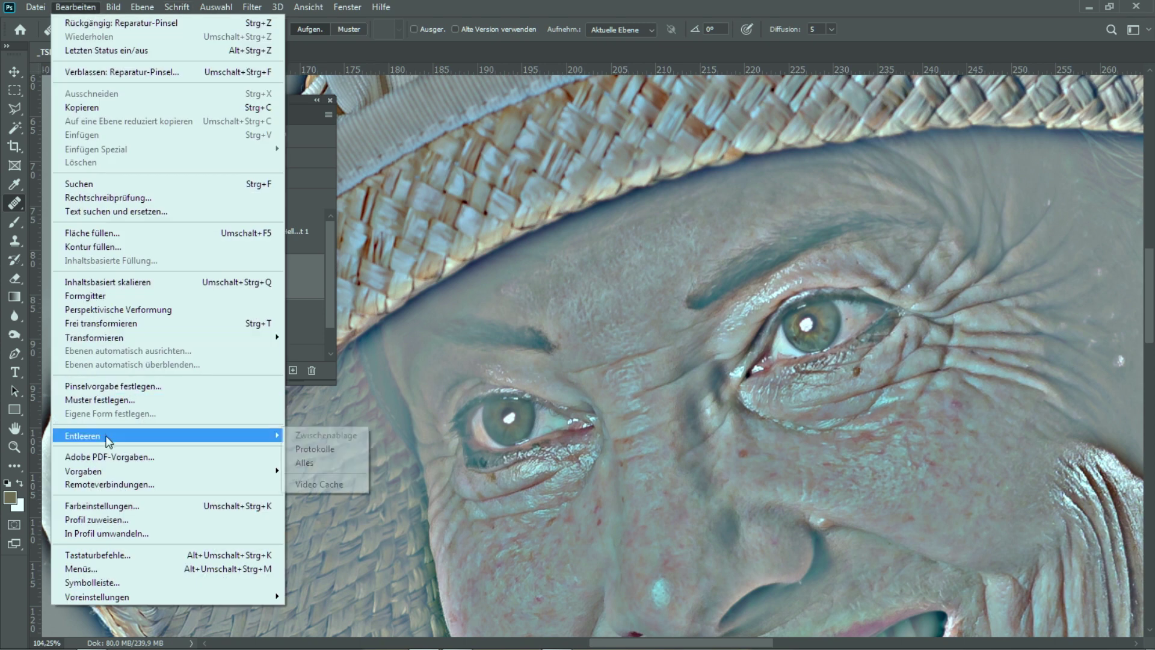
mouse_move(168, 435)
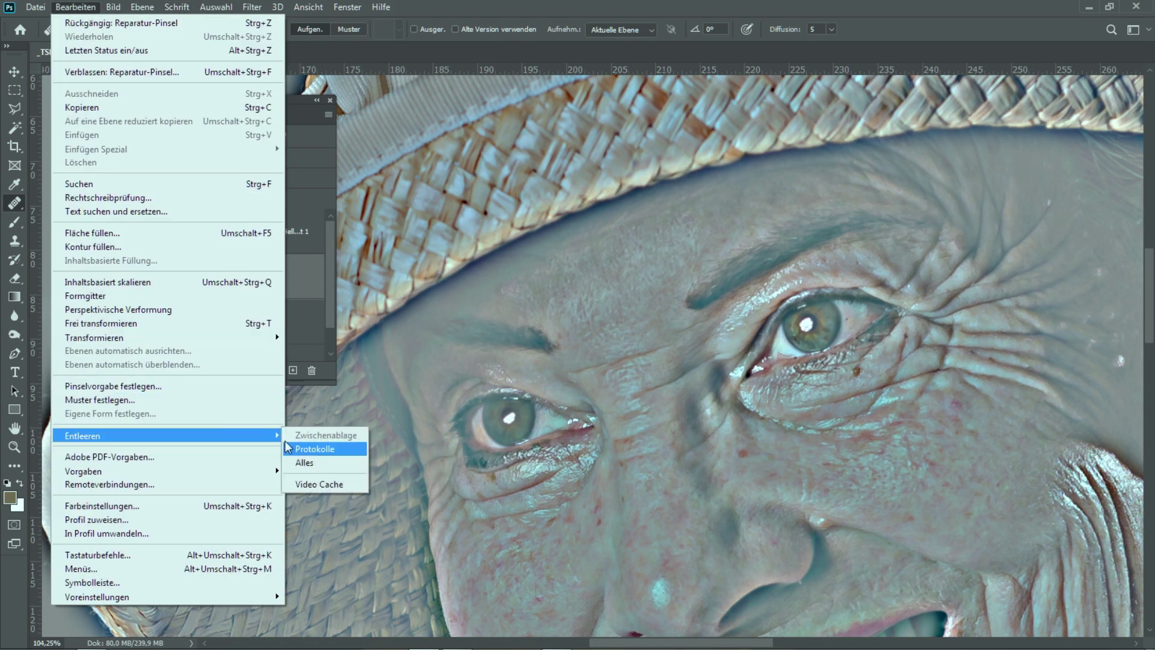
left_click(307, 463)
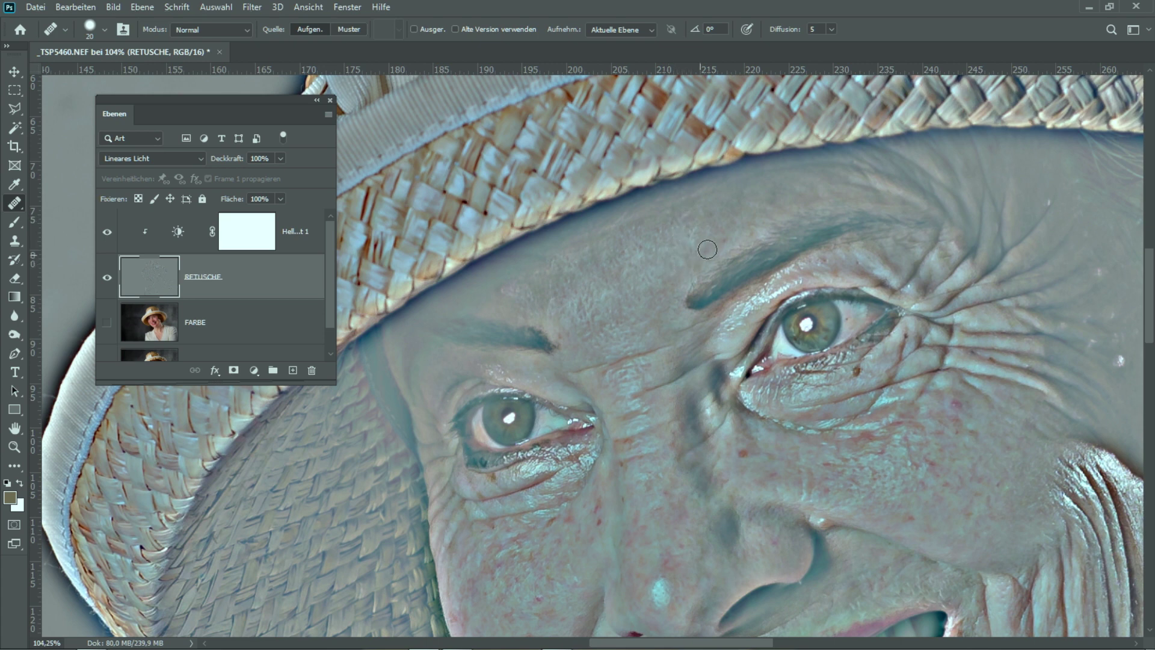
left_click(666, 265, "alt")
- Heal the skin between the eyebrows and along the nose bridge
scroll(651, 157, "down", 5)
left_click_drag(643, 200, 585, 212)
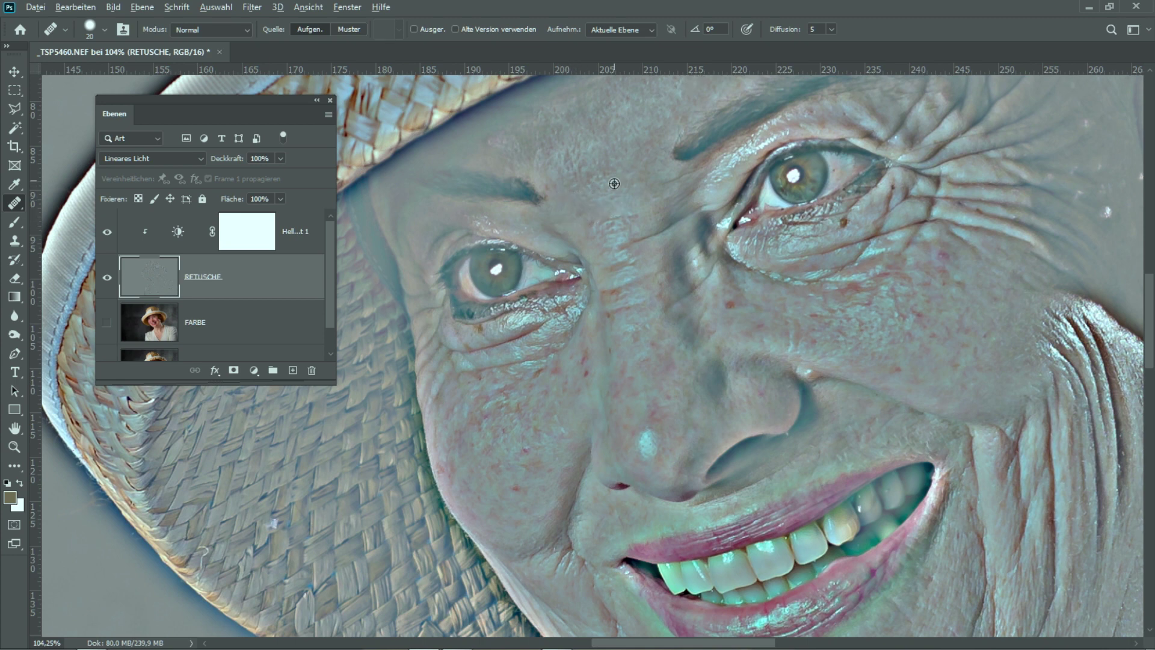
mouse_move(619, 246)
left_mouse_down()
mouse_move(660, 229)
mouse_move(679, 250)
mouse_move(634, 255)
left_mouse_up()
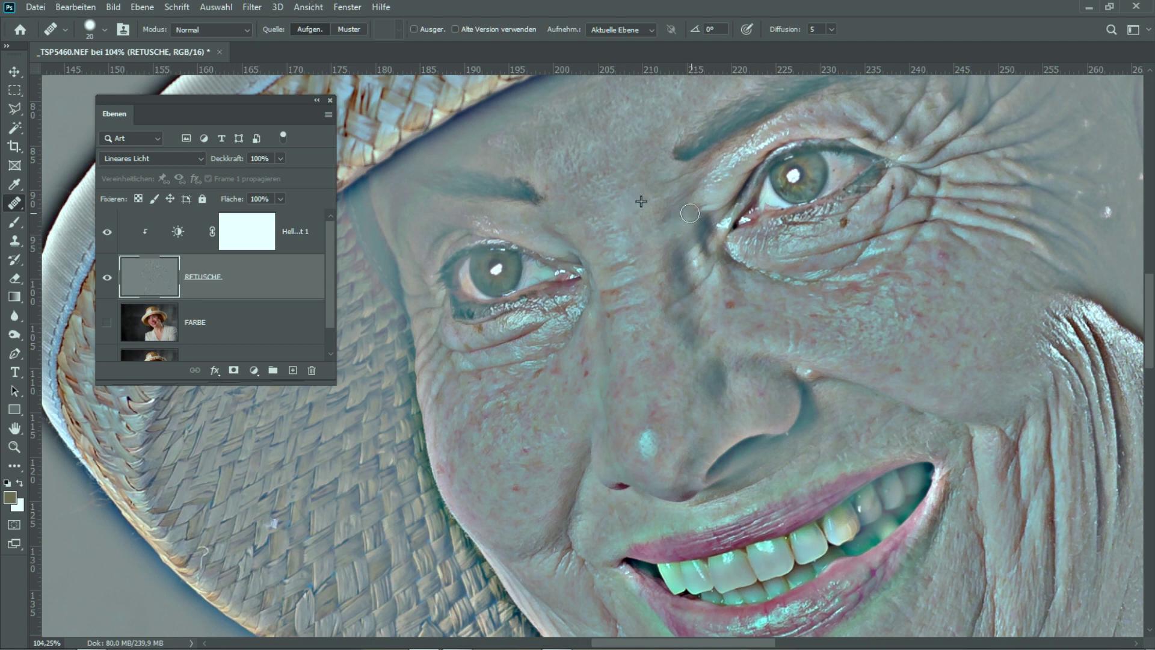
left_click_drag(688, 193, 682, 210)
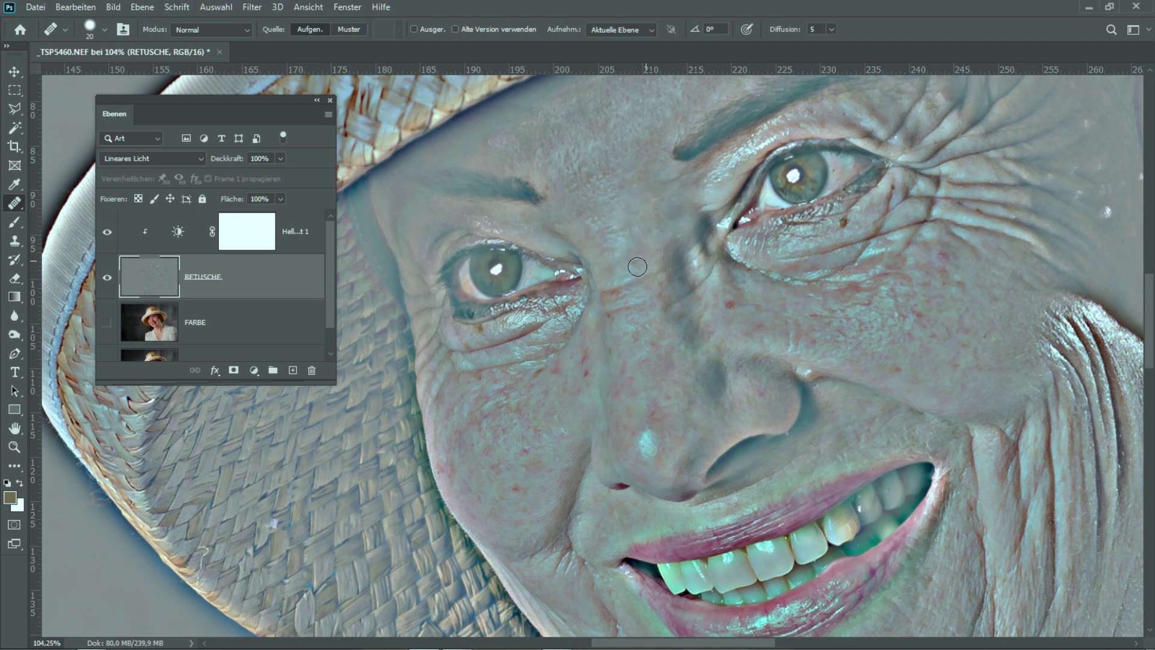
left_click(637, 303, "alt")
mouse_move(677, 274)
left_mouse_down()
mouse_move(666, 267)
mouse_move(672, 283)
left_mouse_up()
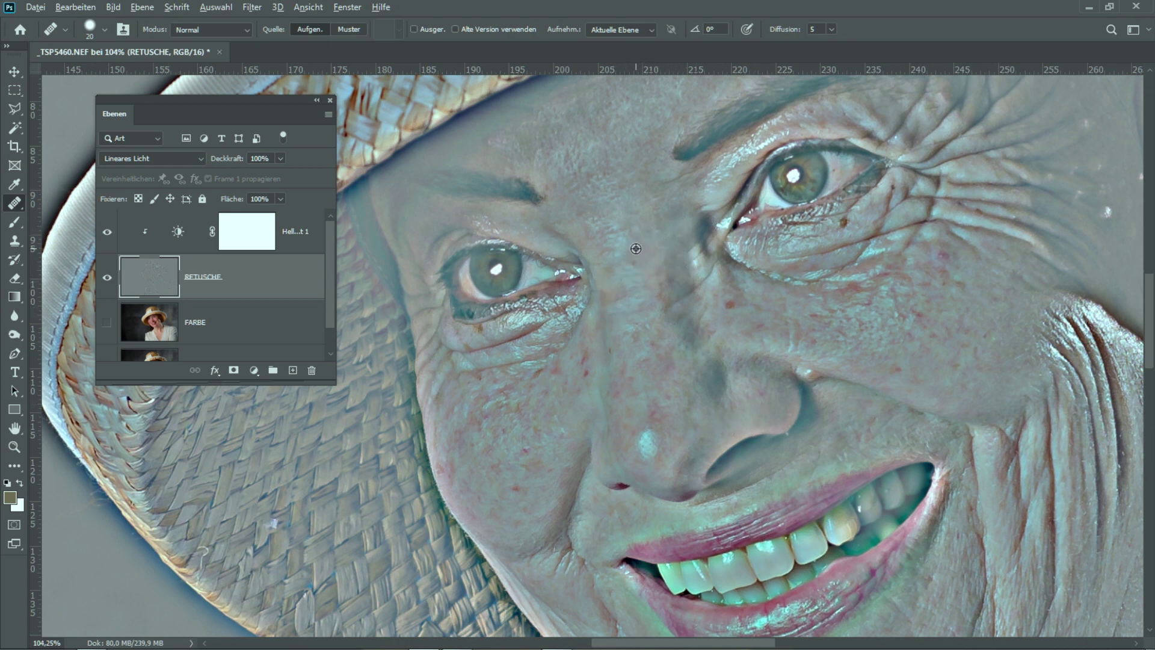
left_click_drag(672, 283, 688, 294)
- Heal the dark spot beside the nose bridge and the shadow at the inner eye corner
left_click(748, 331, "alt")
left_click(754, 351)
left_click(688, 205, "alt")
left_click(708, 195, "alt")
left_click(701, 274, "alt")
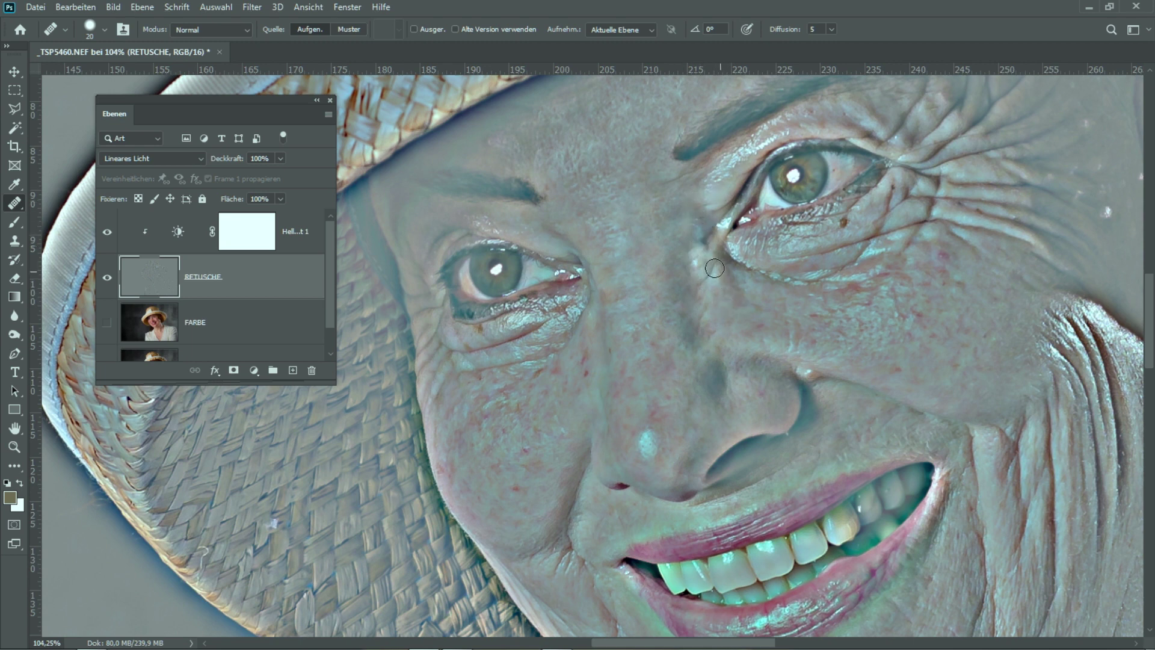
left_click_drag(701, 238, 700, 243)
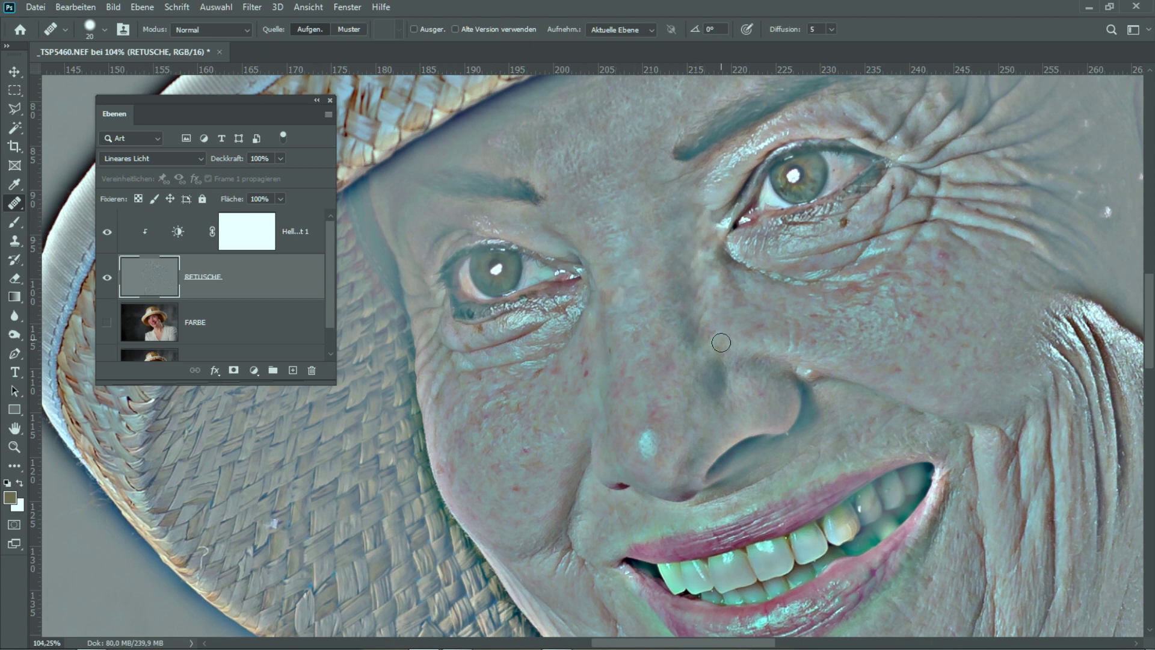
left_click(617, 292)
- Pan to the right-hand eye, heal the forehead wrinkle, and remove the white temple speck
scroll(801, 153, "right", 5)
scroll(801, 152, "up", 3)
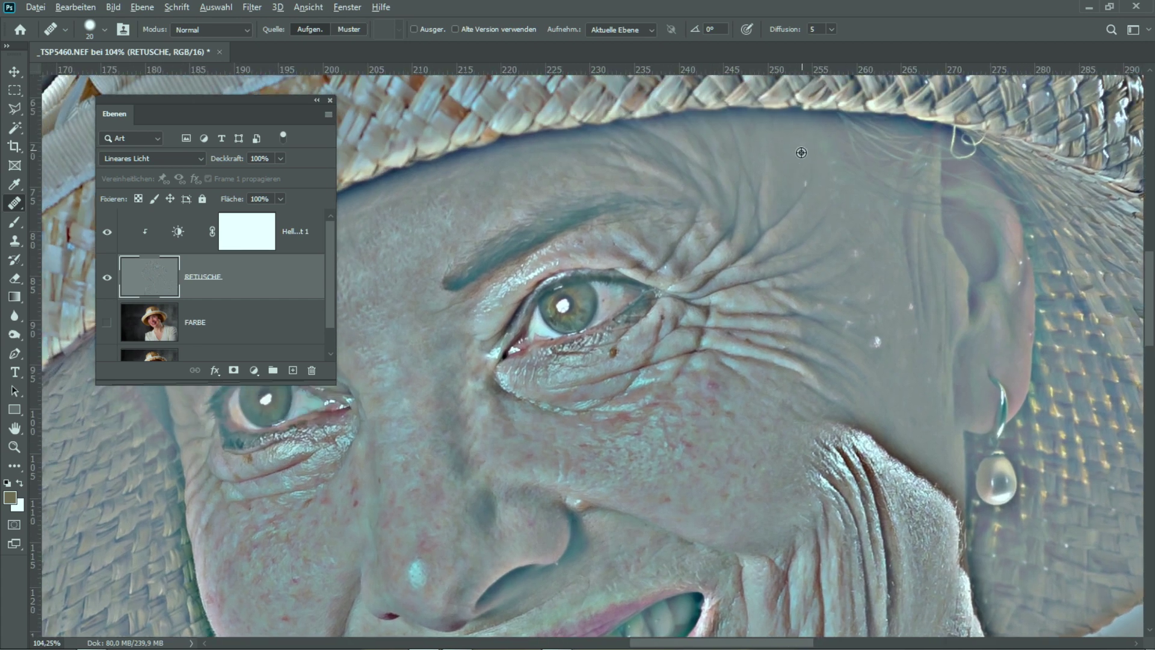
left_click(572, 164, "alt")
mouse_move(603, 146)
left_mouse_down()
mouse_move(645, 161)
mouse_move(646, 180)
left_mouse_up()
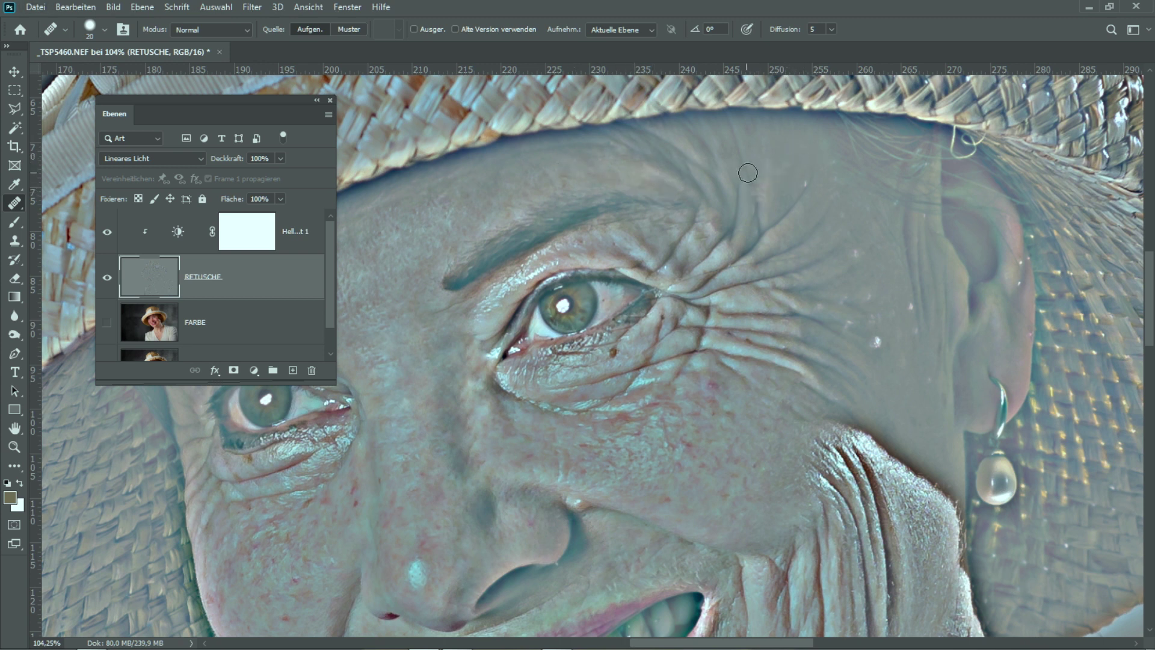
left_click_drag(748, 173, 755, 224)
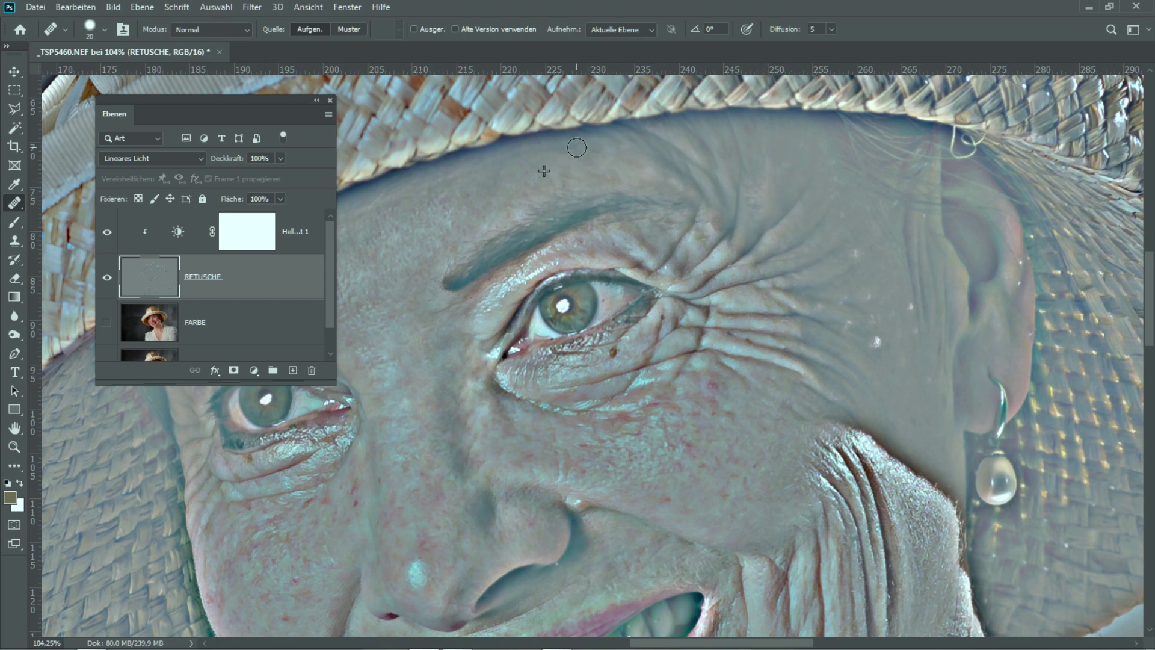
left_click(878, 340)
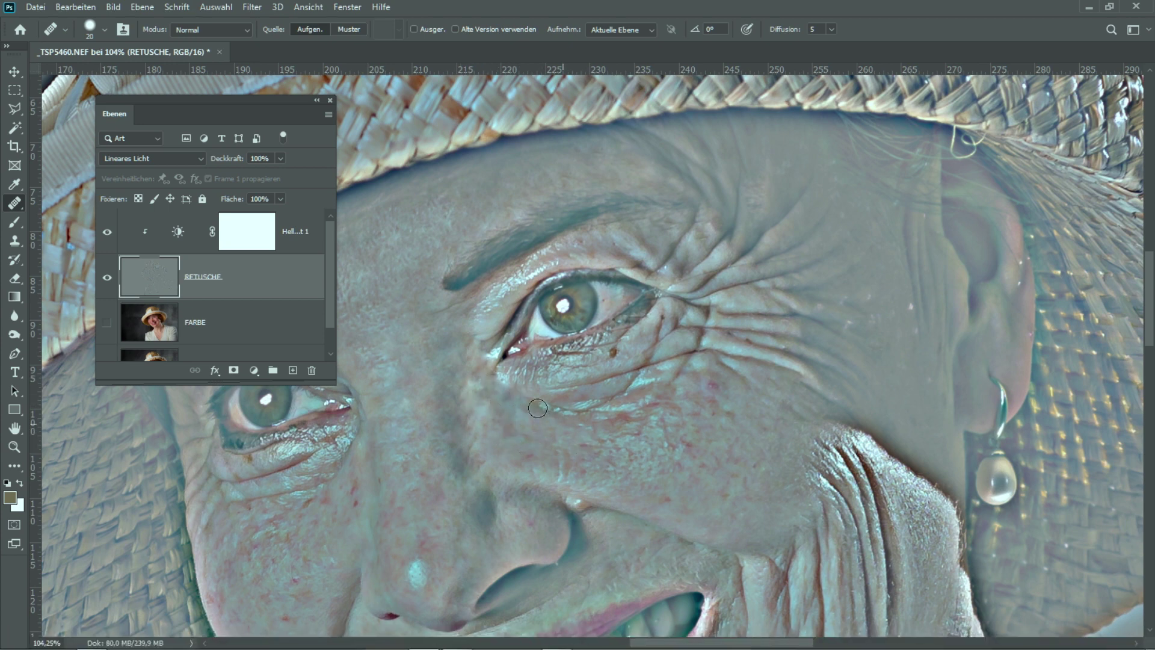
- Heal the red and dark blemishes and smooth the skin under the right-hand eye
left_click(732, 395, "alt")
left_click(713, 385)
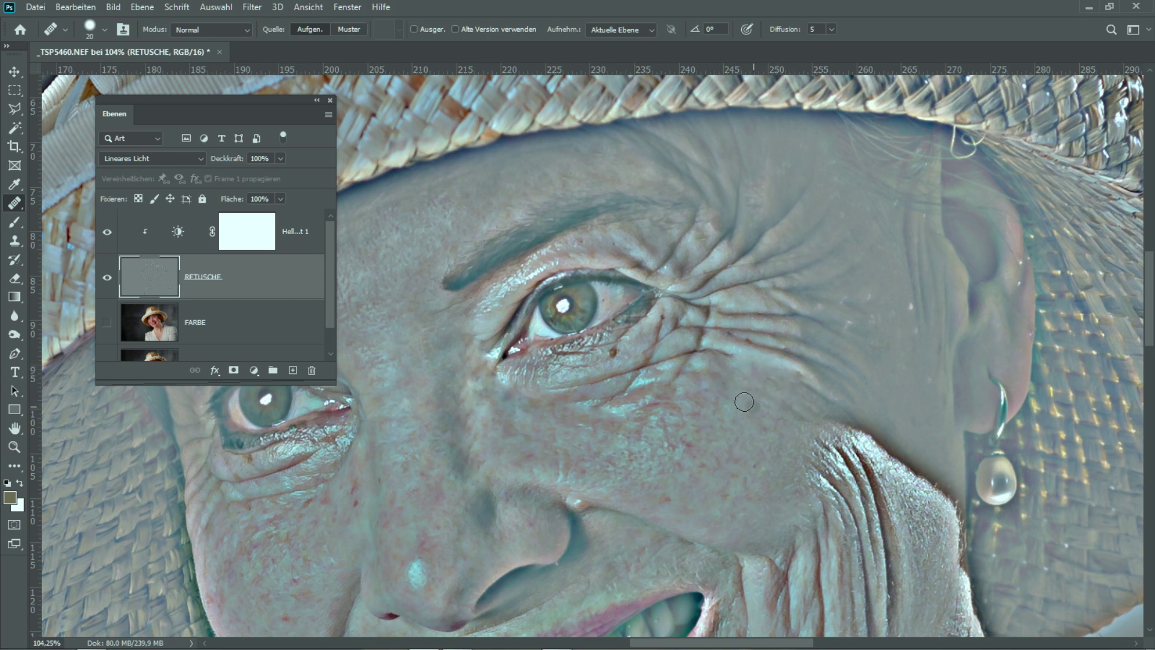
left_click_drag(745, 401, 701, 400)
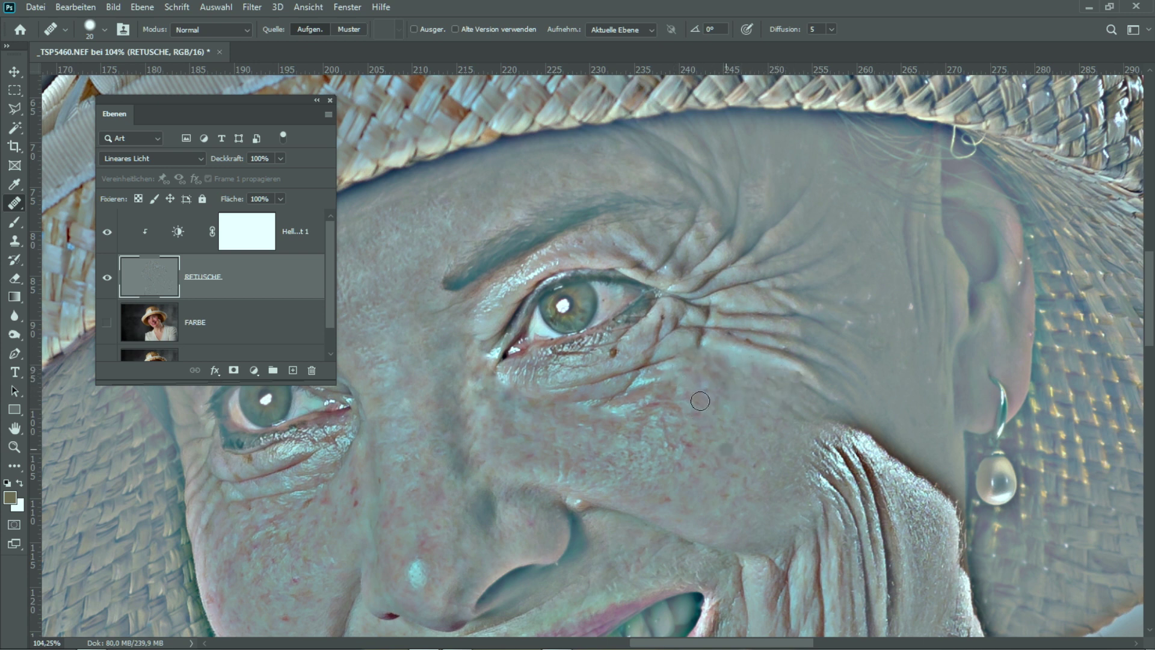
mouse_move(666, 403)
left_mouse_down()
mouse_move(676, 399)
mouse_move(648, 390)
left_mouse_up()
left_click(648, 390, "alt")
left_click_drag(602, 403, 685, 424)
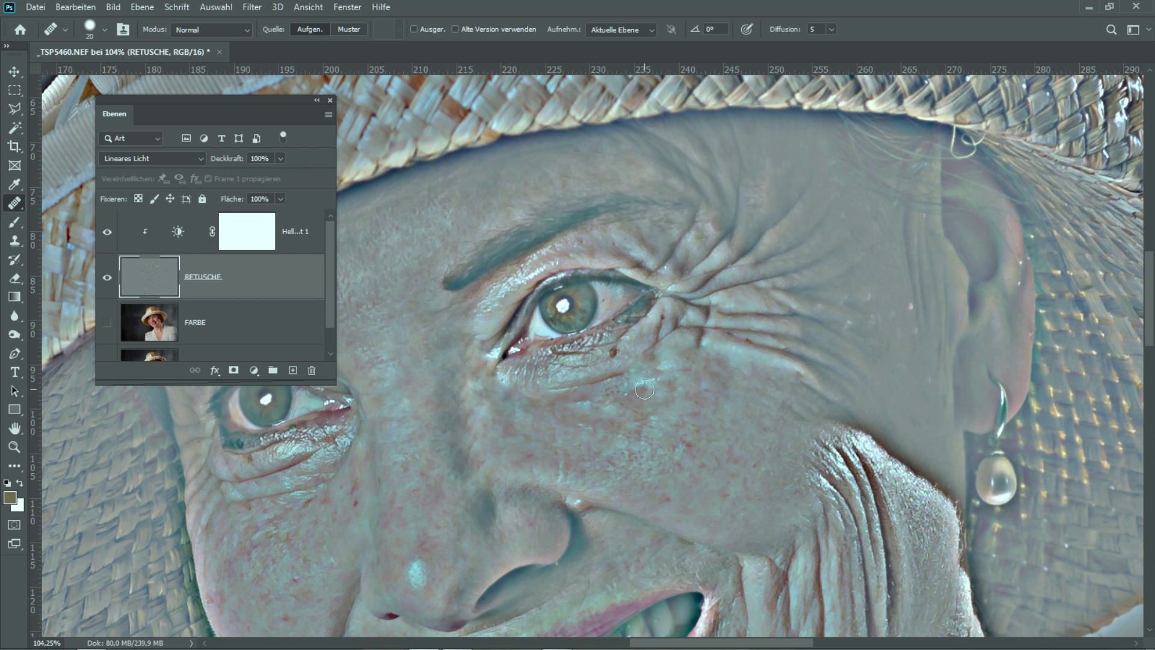
left_click_drag(644, 389, 581, 384)
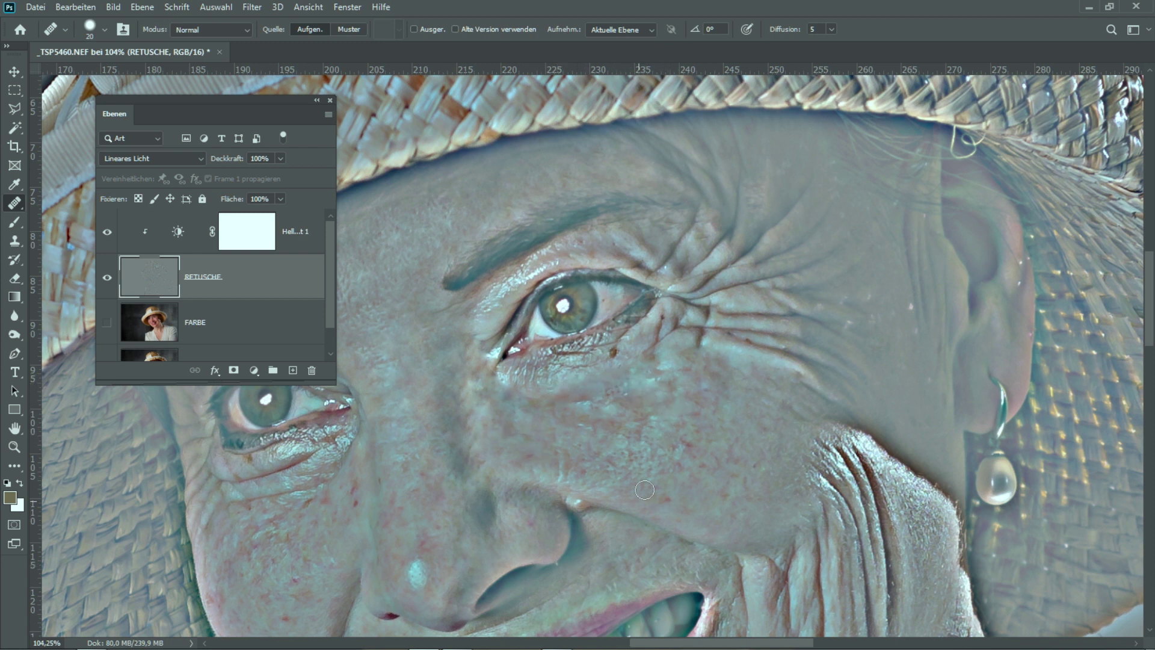
left_click(584, 378, "alt")
left_click_drag(638, 415, 627, 373)
left_click_drag(603, 367, 615, 354)
left_click_drag(644, 356, 659, 322)
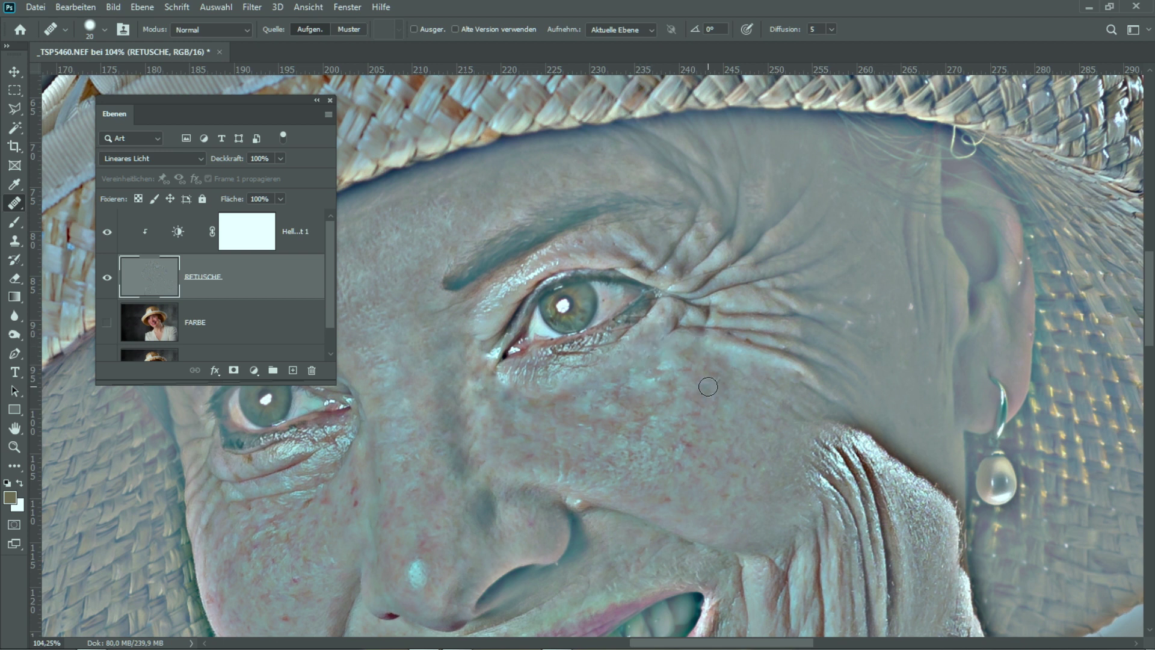
- Heal the crow's-feet wrinkles below and beside the outer eye corner
left_click(640, 354, "alt")
left_click_drag(683, 319, 669, 334)
left_click(664, 339, "alt")
left_click(687, 316)
left_click(672, 348, "alt")
left_click_drag(700, 334, 686, 336)
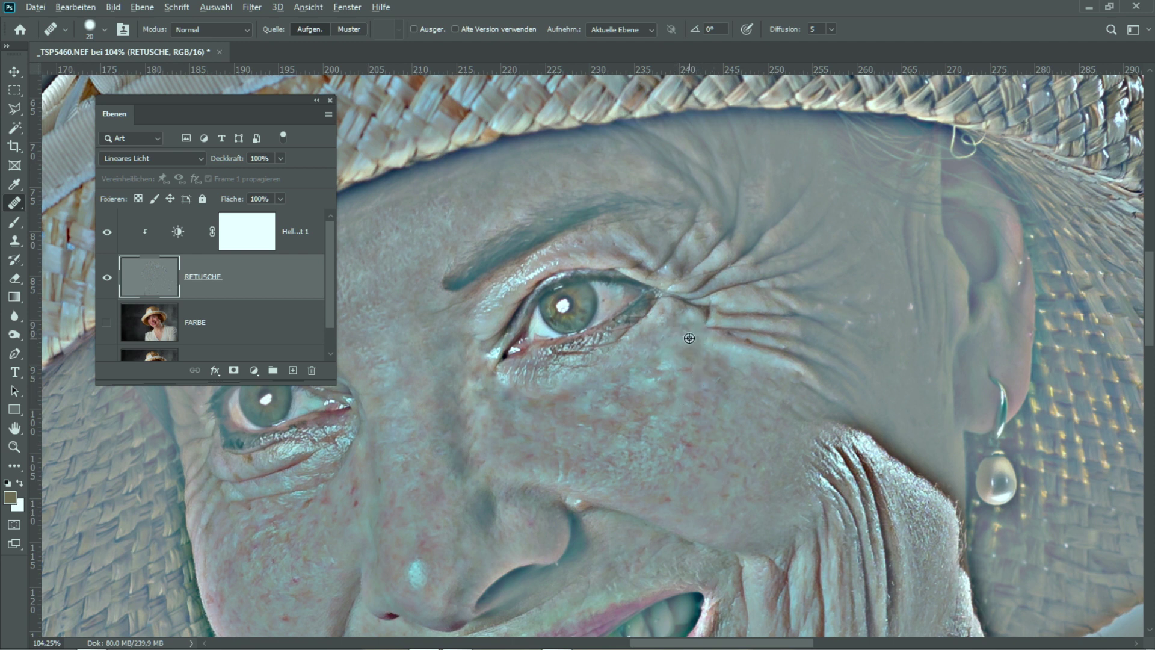
left_click(706, 319)
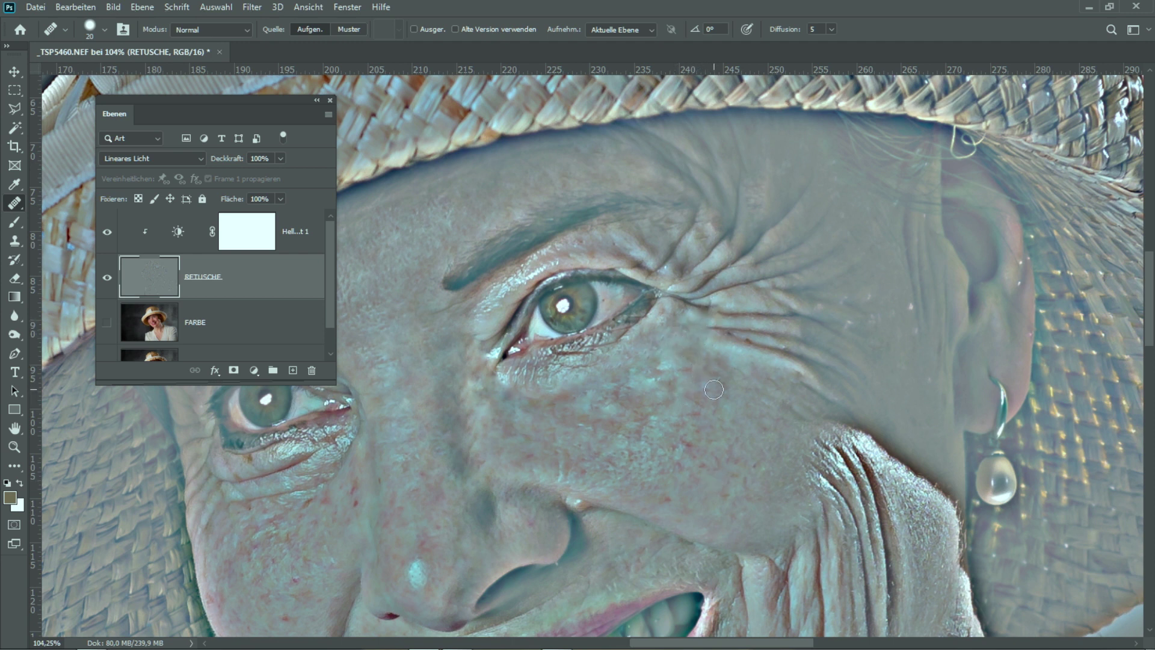
left_click(748, 318, "alt")
- Soften the wrinkles on the upper cheek beside the eye, then pan back to the mouth and nose
left_click(757, 390, "alt")
left_click_drag(744, 349, 801, 358)
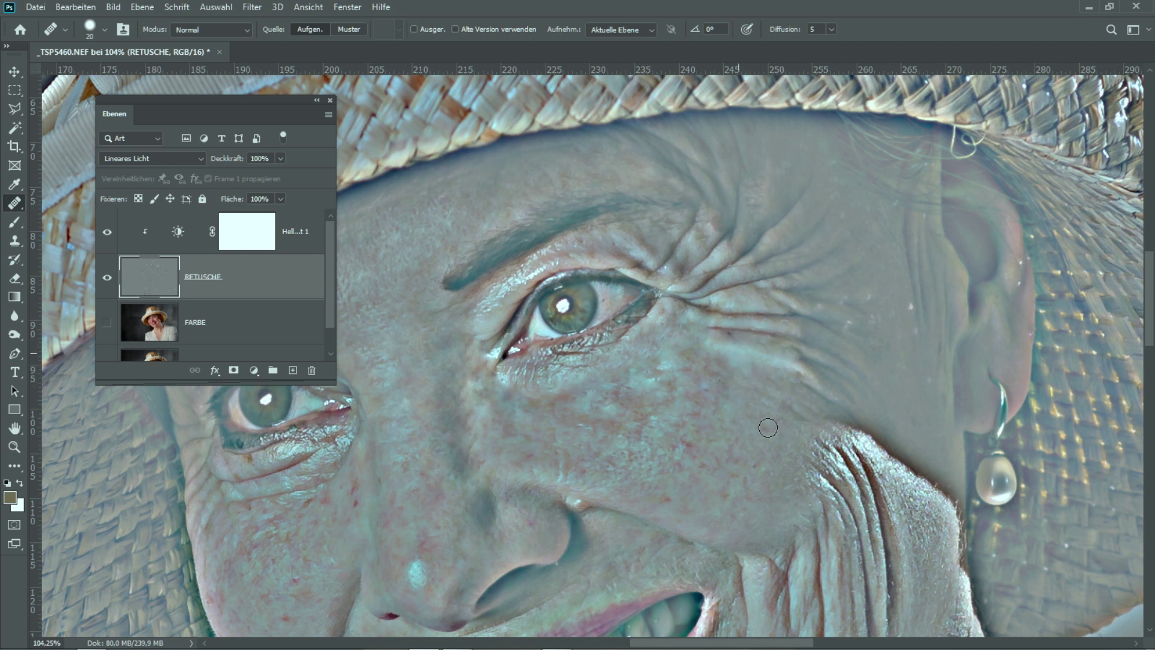
left_click_drag(725, 351, 790, 370)
left_click_drag(769, 356, 783, 405)
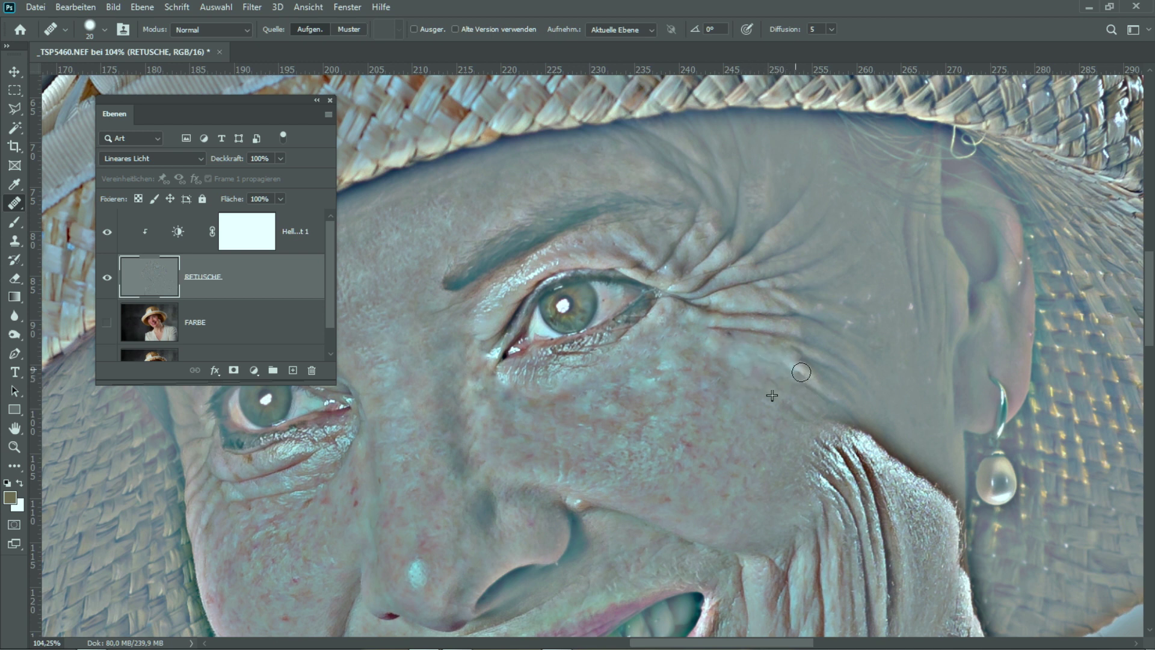
left_click_drag(748, 383, 836, 371)
left_click(780, 369, "alt")
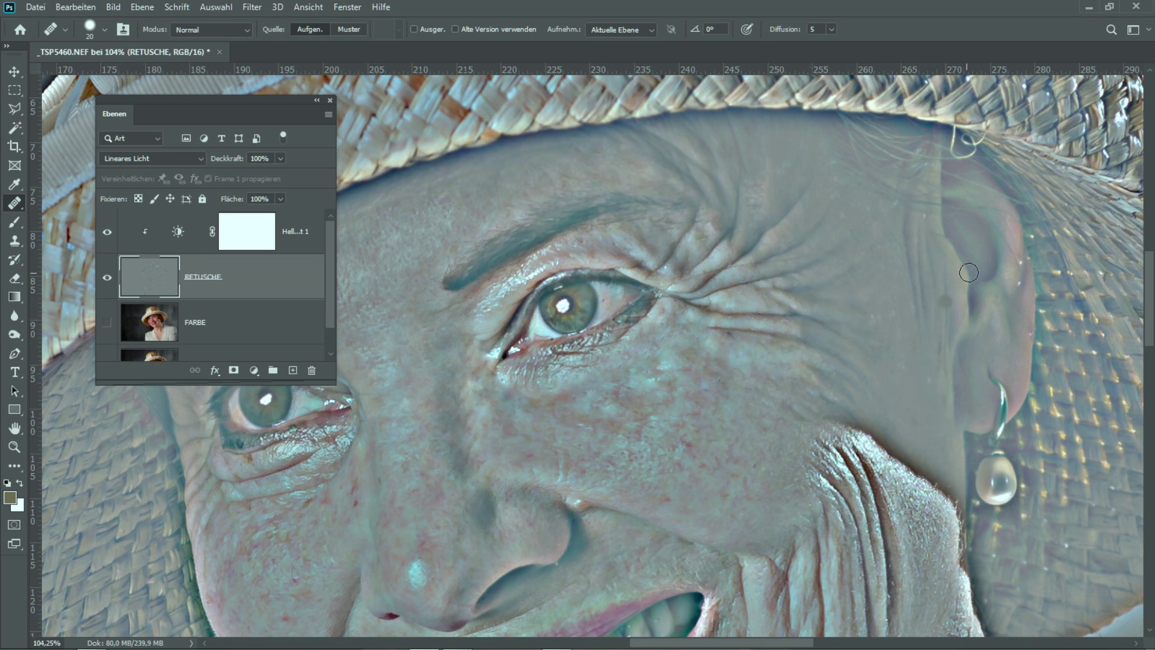
left_click_drag(608, 454, 826, 329)
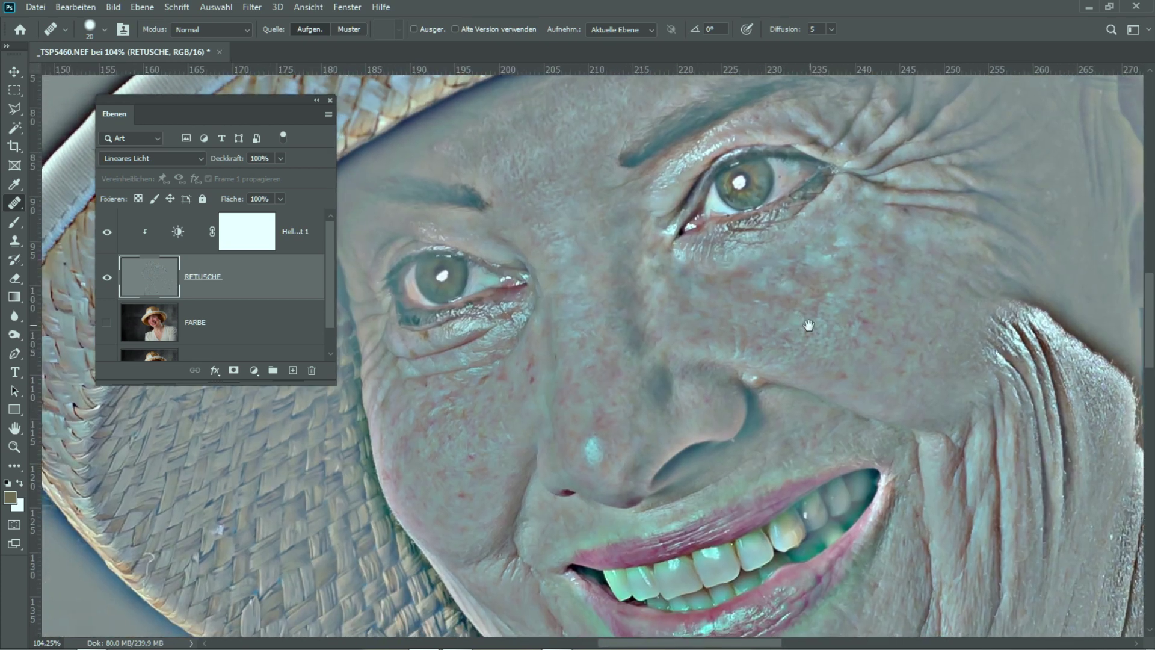
- Heal the red spots and blemishes across the cheek and soften the under-eye wrinkles
left_click(785, 311, "alt")
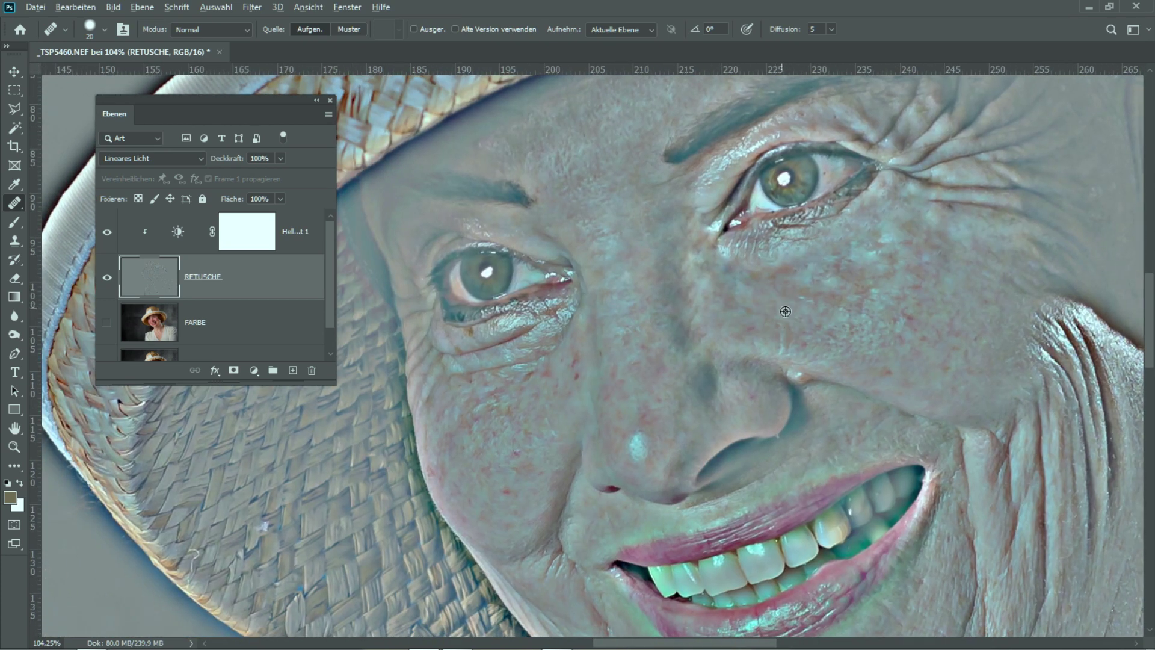
left_click(936, 314)
left_click_drag(575, 379, 577, 373)
left_click_drag(572, 363, 572, 368)
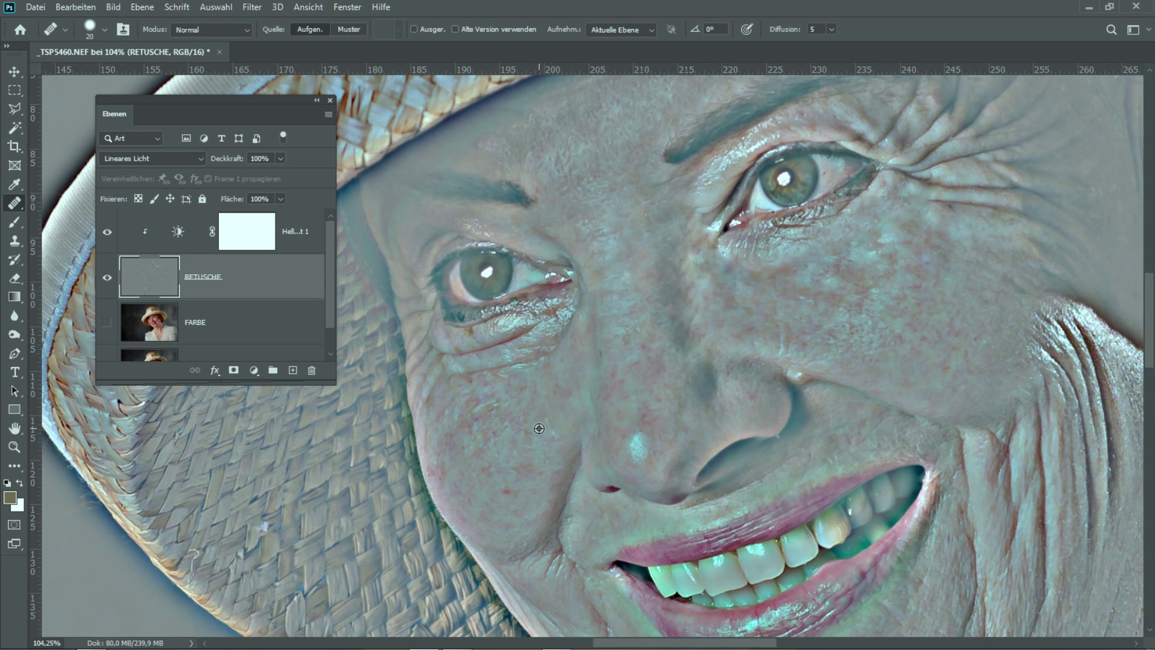
left_click_drag(521, 468, 518, 466)
left_click(507, 491)
left_click_drag(462, 421, 452, 434)
left_click(556, 373, "alt")
left_click_drag(576, 319, 520, 361)
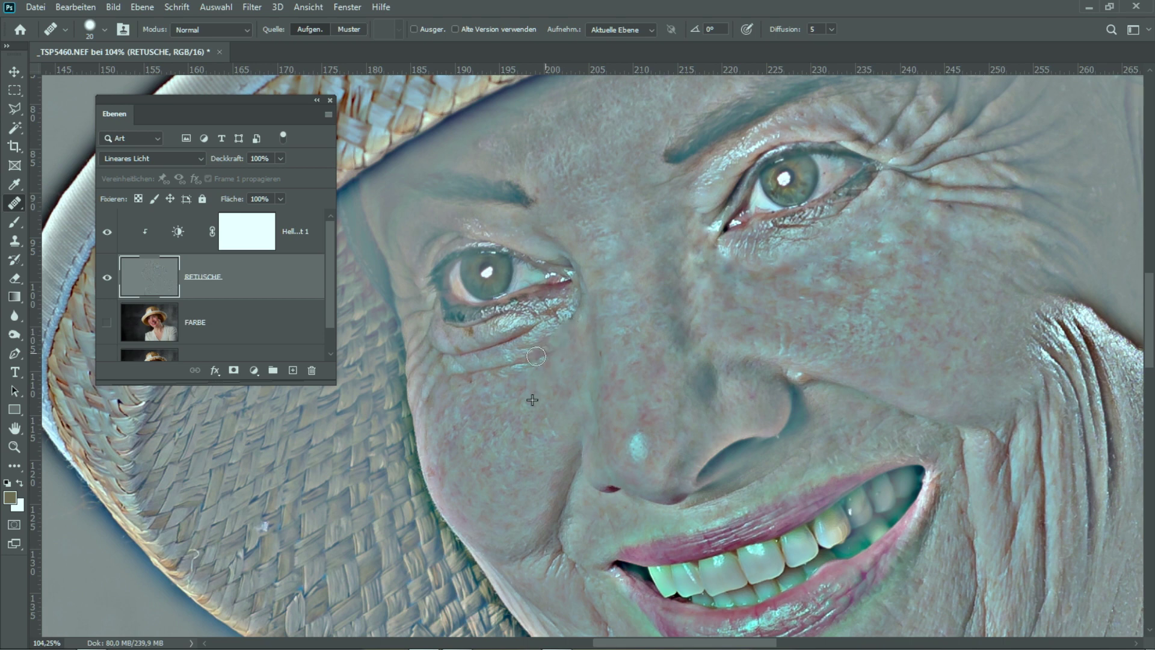
- Heal the skin under the left-hand eye and the adjacent cheek, sampling clean cheek skin
left_click(542, 403, "alt")
left_click_drag(554, 352, 551, 343)
mouse_move(497, 368)
left_mouse_down()
mouse_move(459, 375)
mouse_move(503, 406)
left_mouse_up()
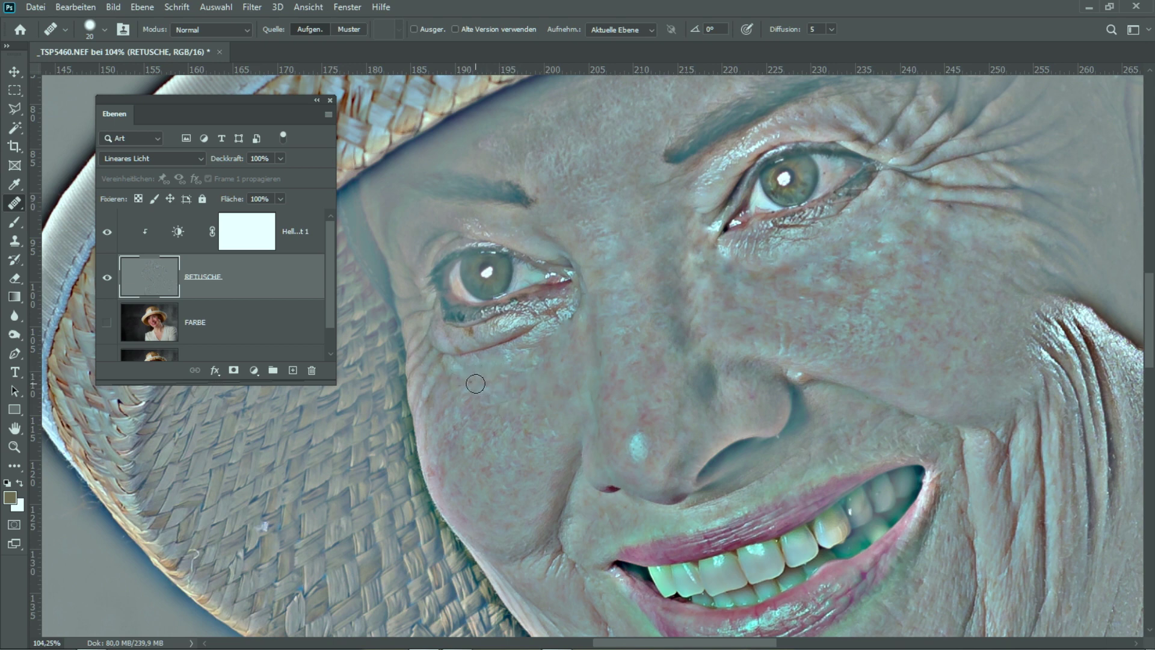
mouse_move(563, 312)
left_mouse_down()
mouse_move(544, 320)
mouse_move(573, 350)
mouse_move(500, 363)
left_mouse_up()
left_click(548, 338, "alt")
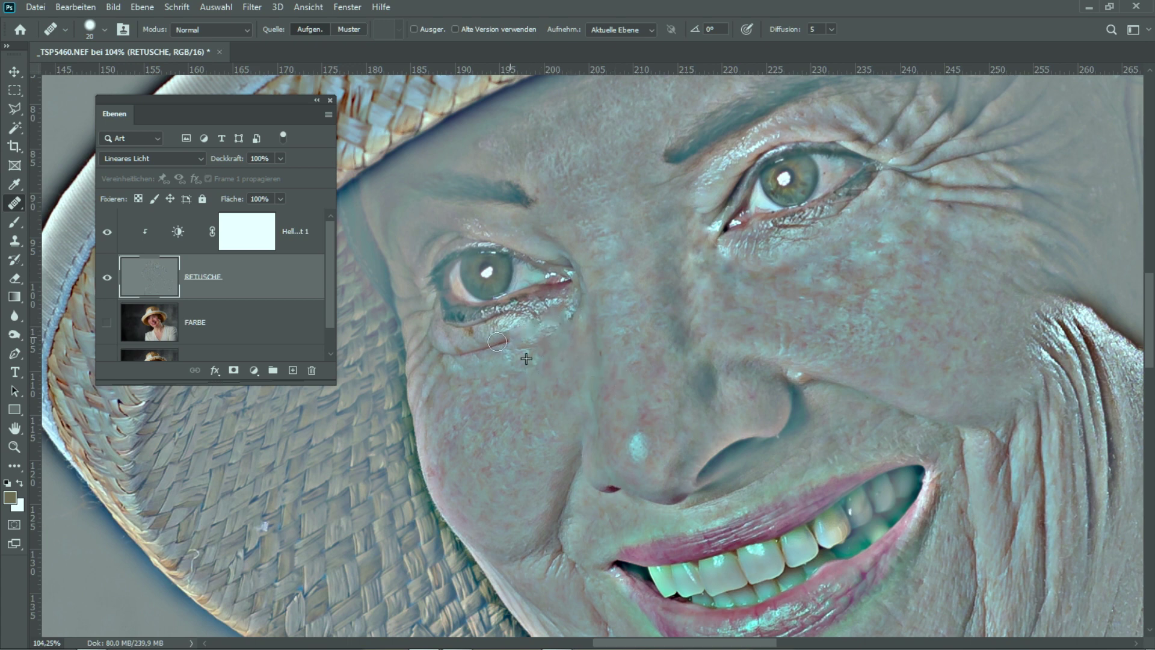
- Heal the reddish under-eye wrinkle, using a smaller brush for the fine lines
left_click(518, 376, "alt")
left_click_drag(500, 352, 452, 352)
mouse_move(460, 350)
left_mouse_down()
mouse_move(451, 354)
mouse_move(501, 334)
left_mouse_up()
key("bracketleft")
left_click_drag(468, 331, 472, 334)
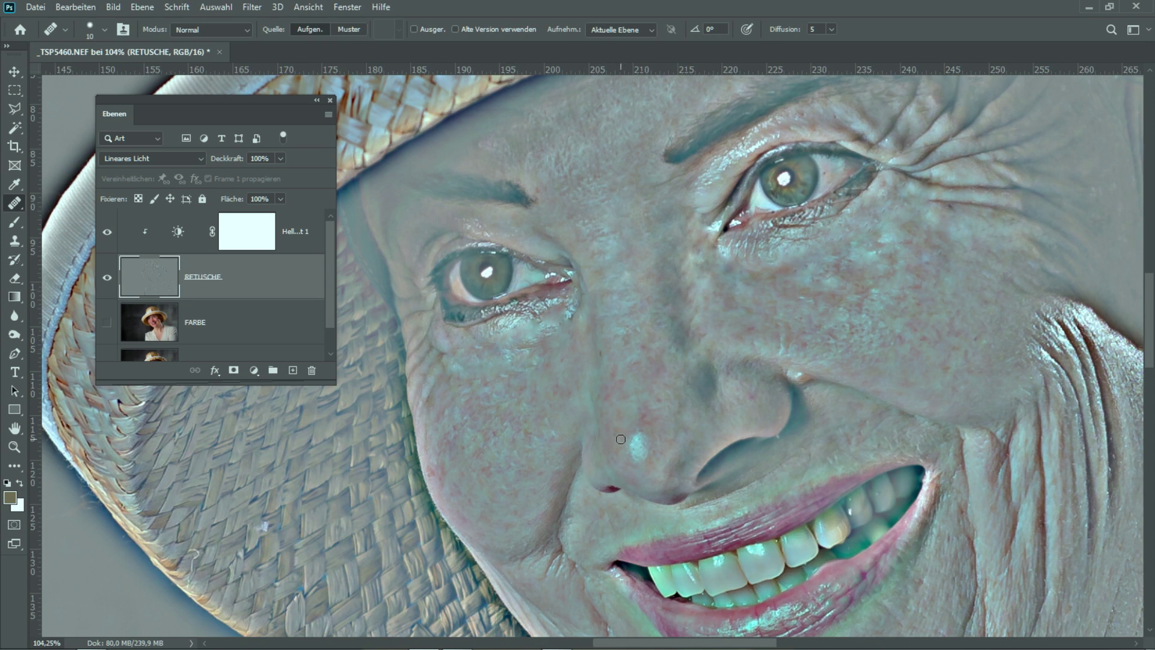
key("bracketright")
- Smooth the spot at the nostril edge and pan up to the hat brim
left_click(816, 377, "alt")
left_click(796, 377)
mouse_move(864, 341)
left_mouse_down()
mouse_move(783, 384)
mouse_move(790, 399)
left_mouse_up()
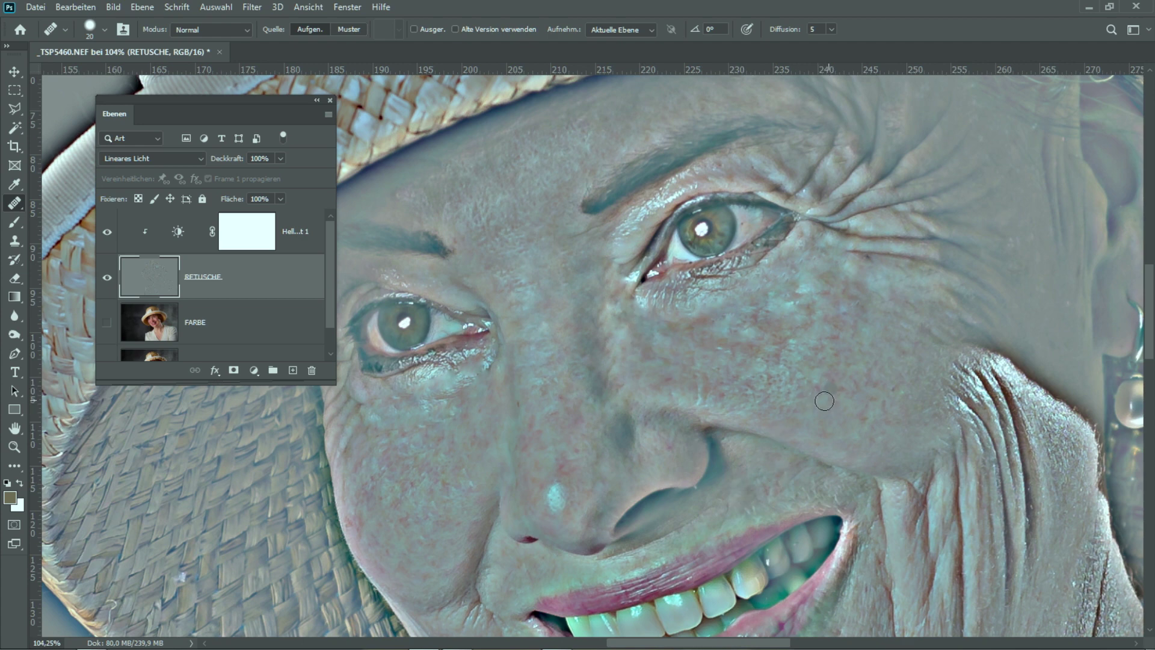
mouse_move(513, 231)
left_mouse_down()
mouse_move(625, 416)
mouse_move(588, 163)
mouse_move(573, 181)
left_mouse_up()
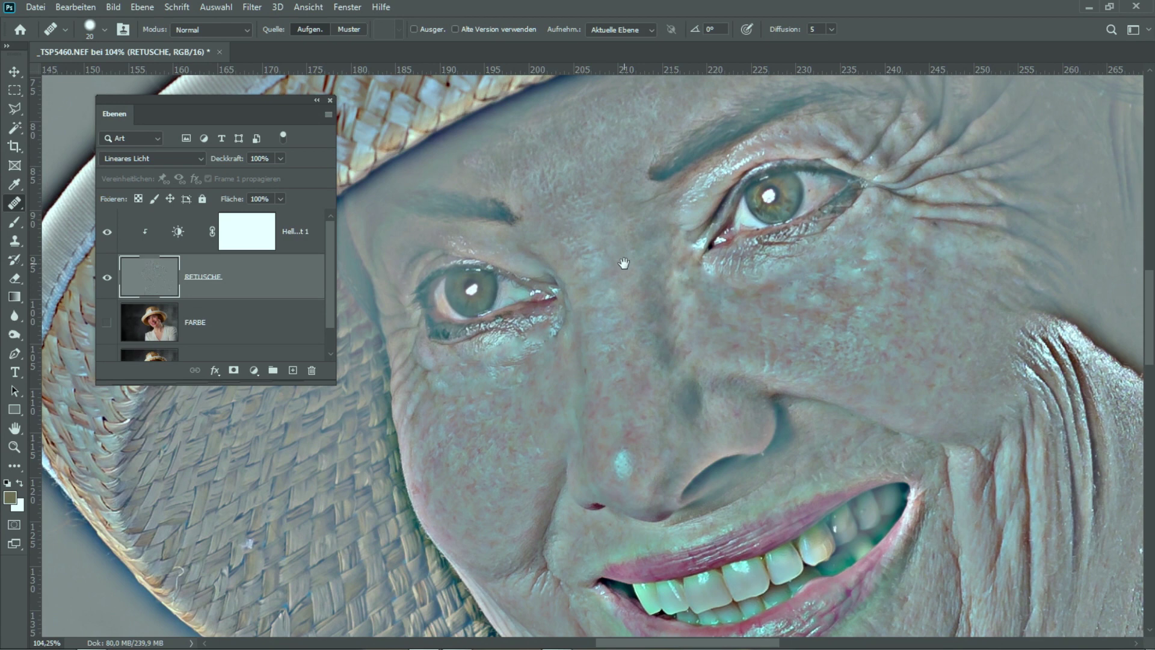
left_click(107, 236)
left_click(107, 324)
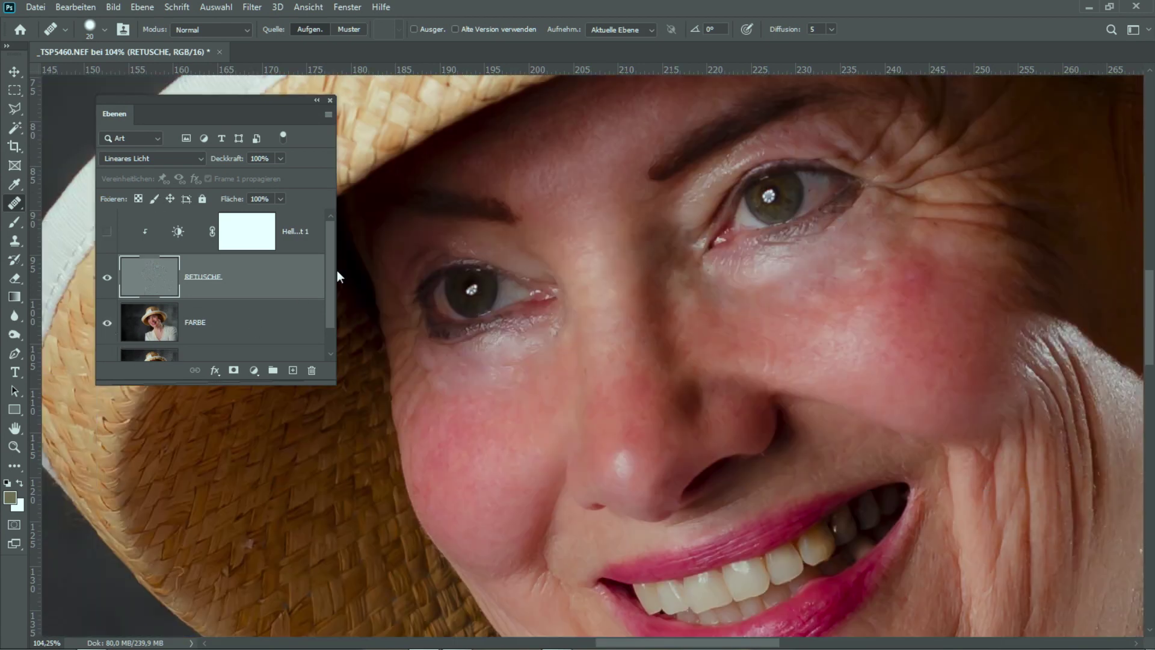
left_click_drag(331, 276, 330, 299)
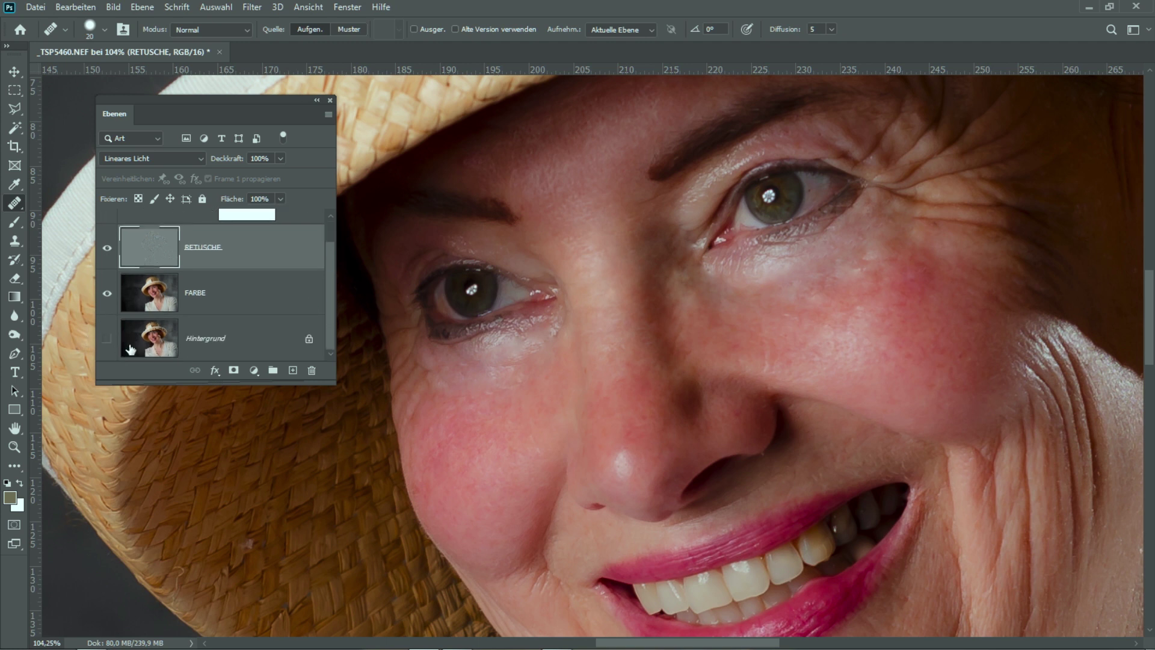
left_click(109, 346, "alt")
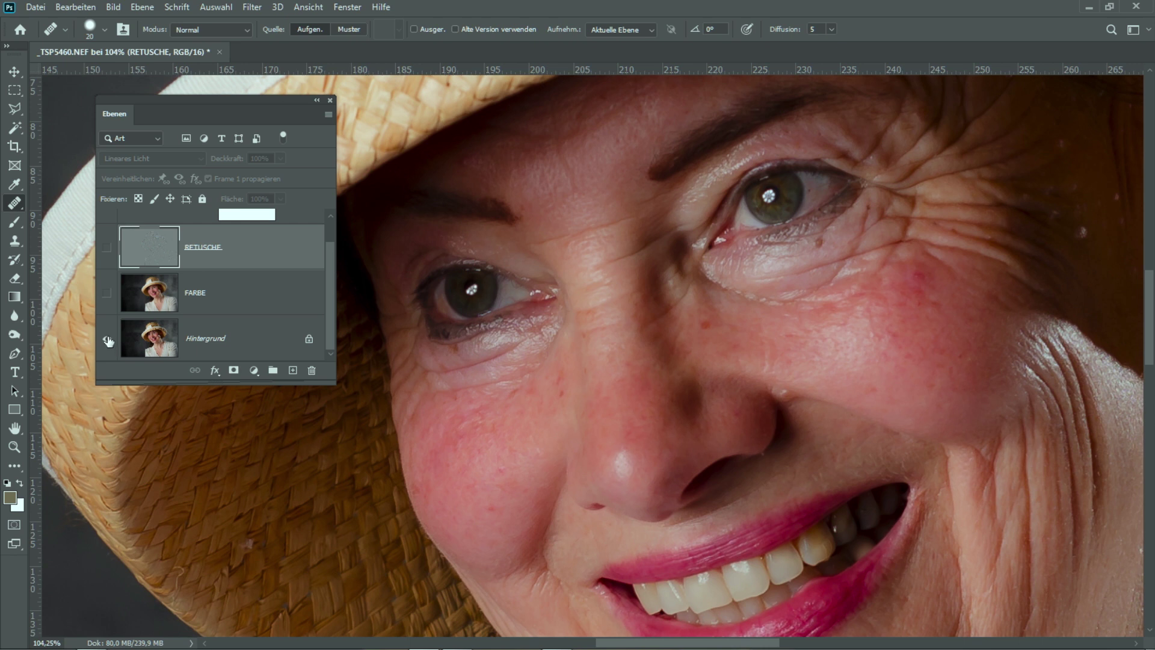
left_click(107, 343, "alt")
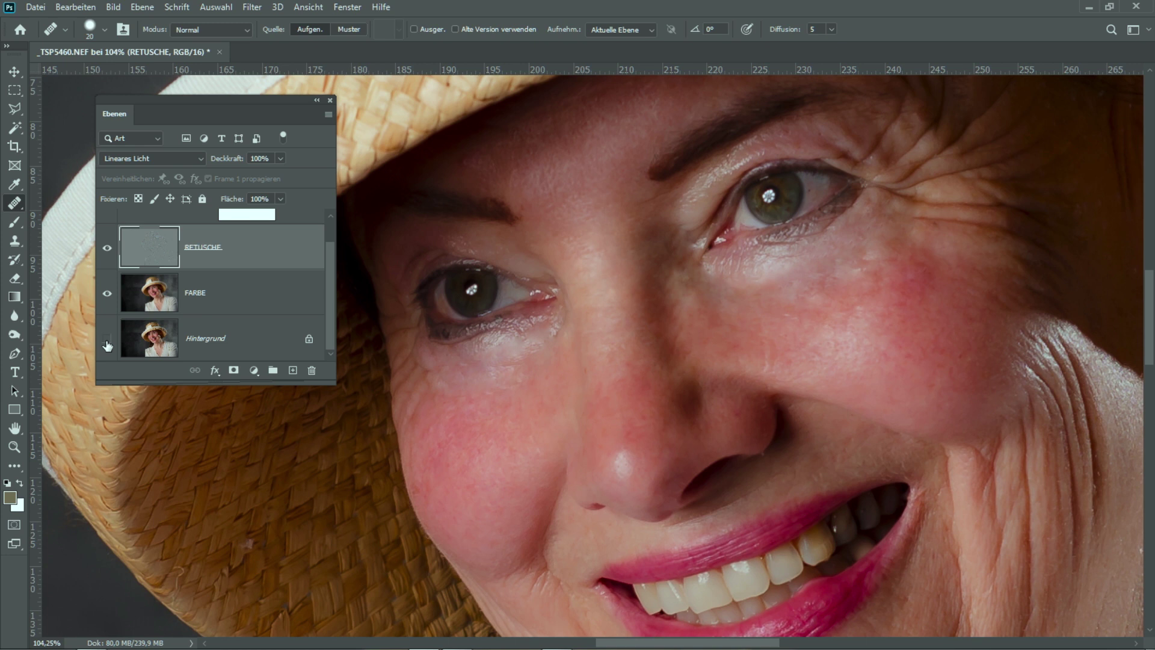
left_click(107, 343, "alt")
left_click(107, 343, "alt")
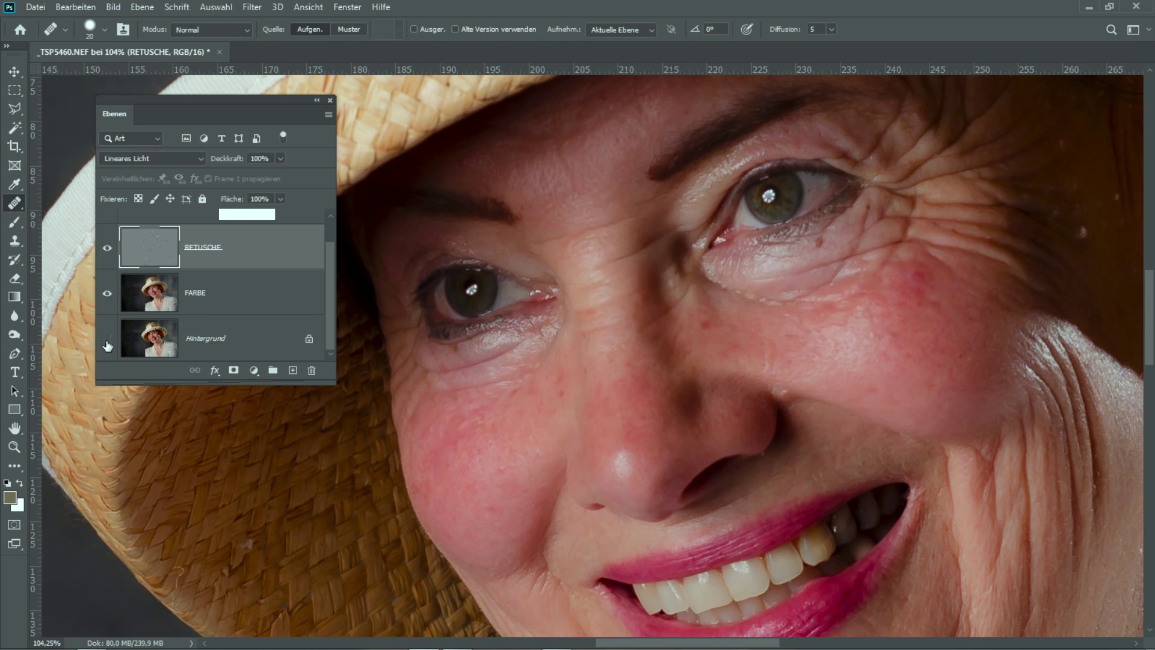
left_click(107, 343, "alt")
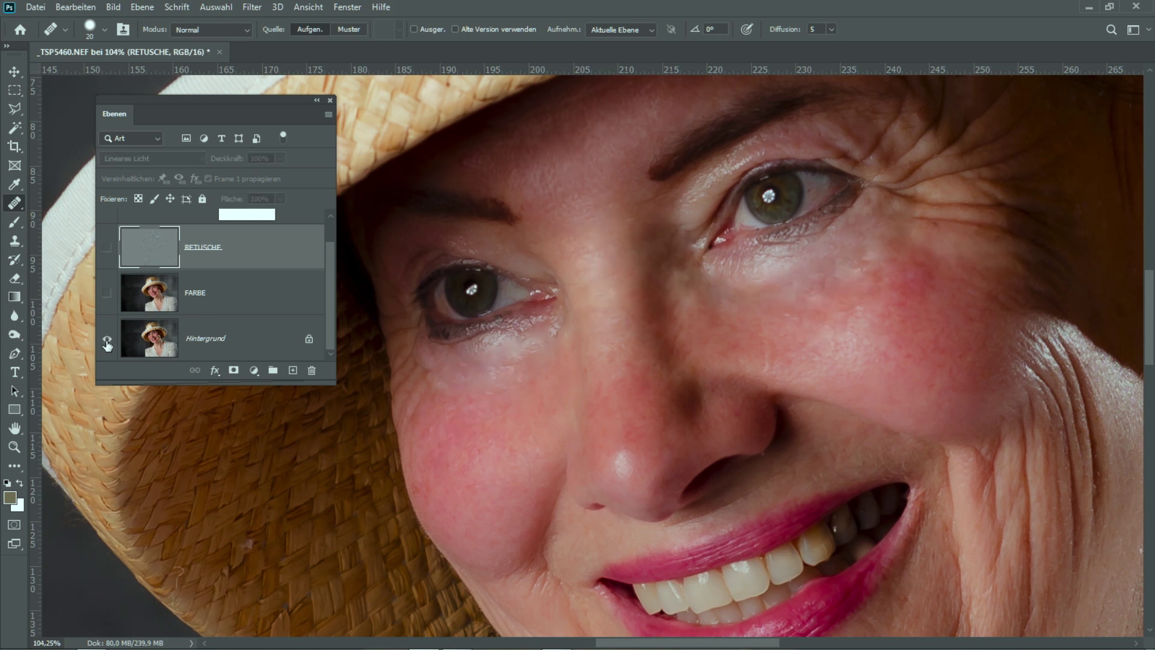
left_click(107, 343, "alt")
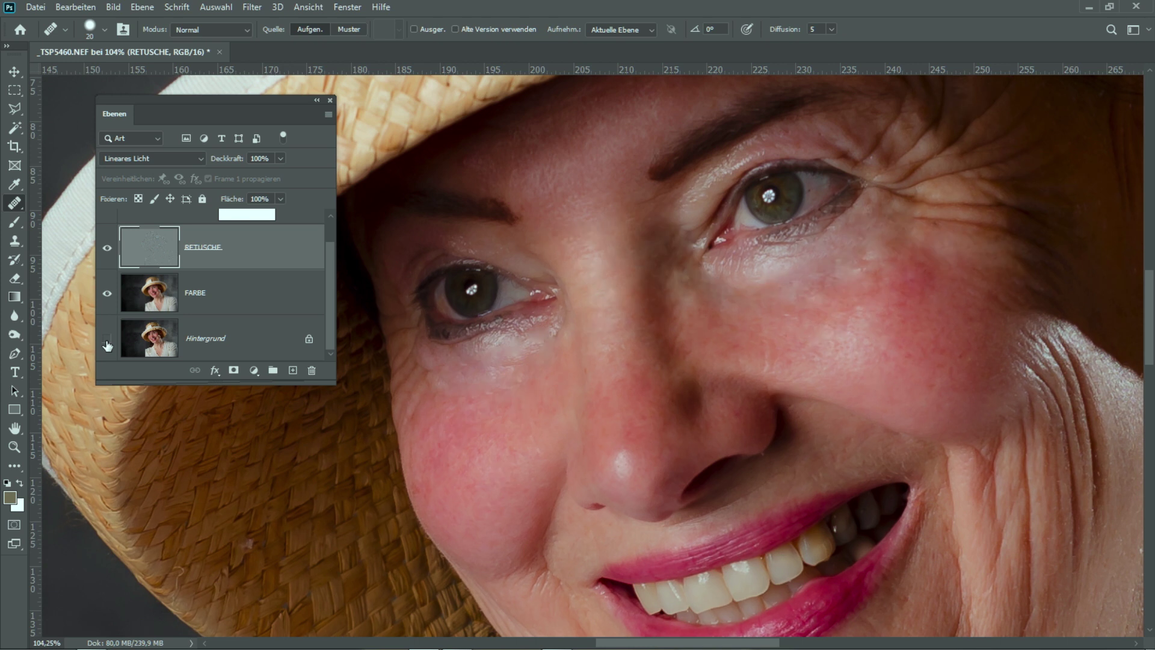
left_click(108, 343, "alt")
left_click(107, 343, "alt")
left_click(107, 344, "alt")
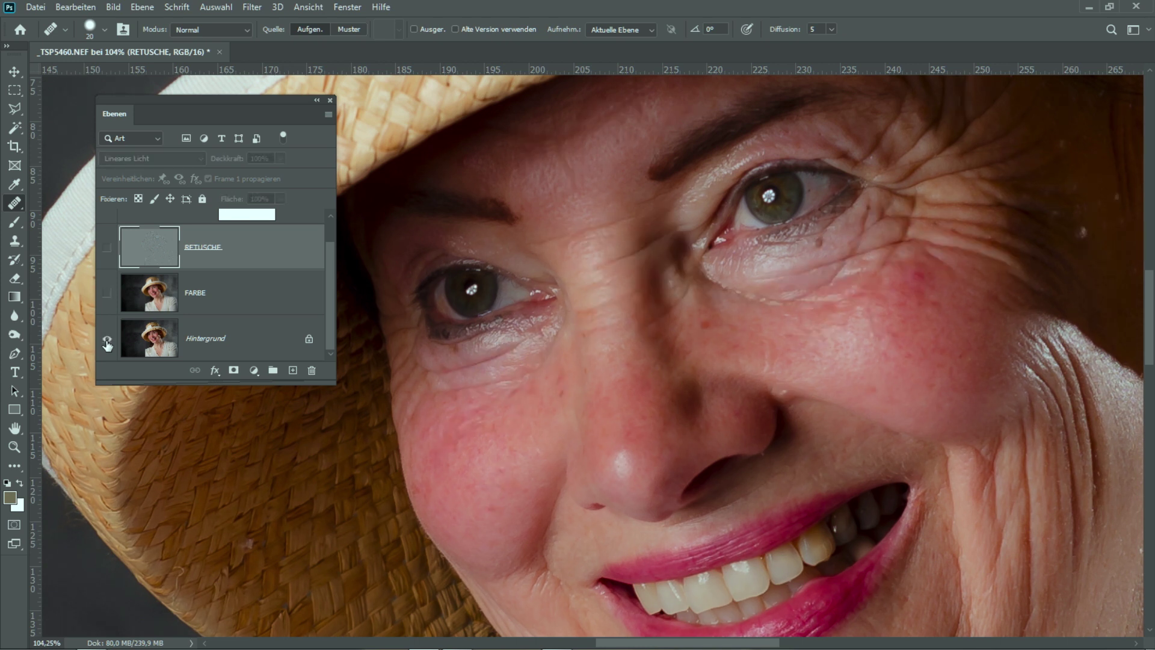
left_click(107, 343, "alt")
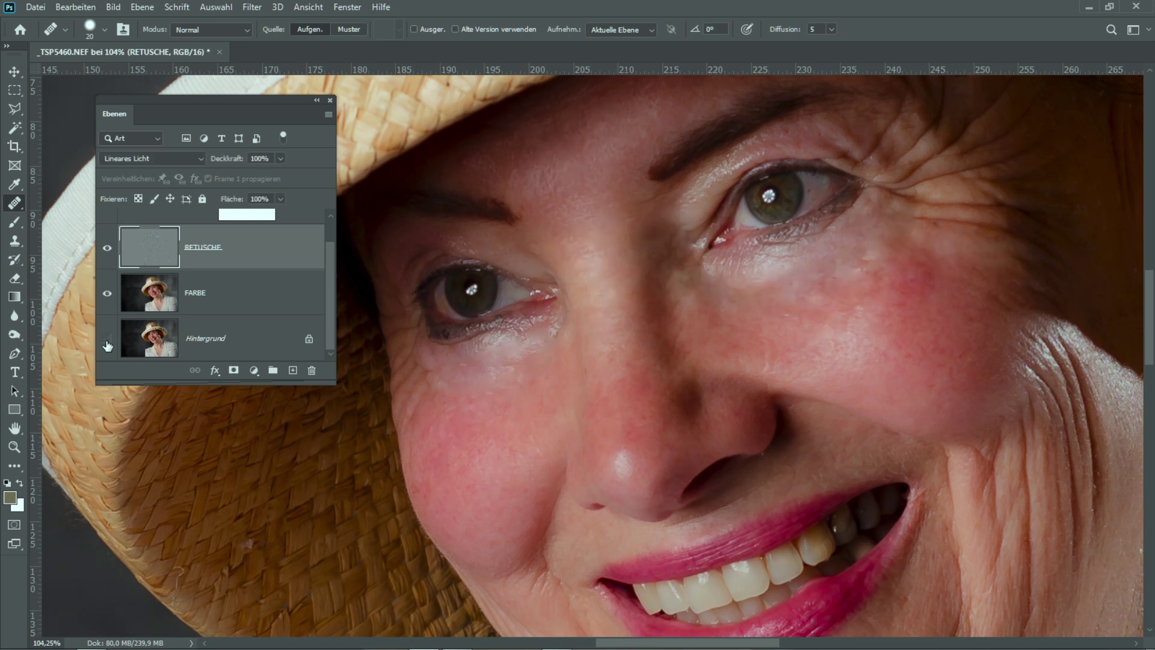
left_click(107, 344, "alt")
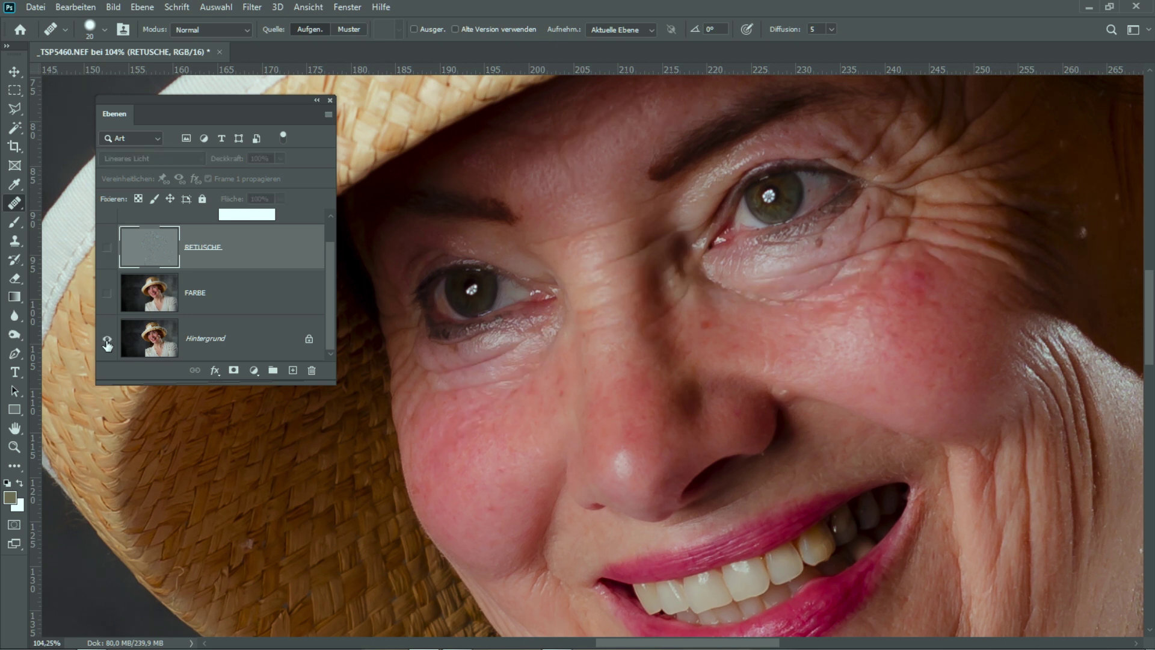
left_click(107, 344, "alt")
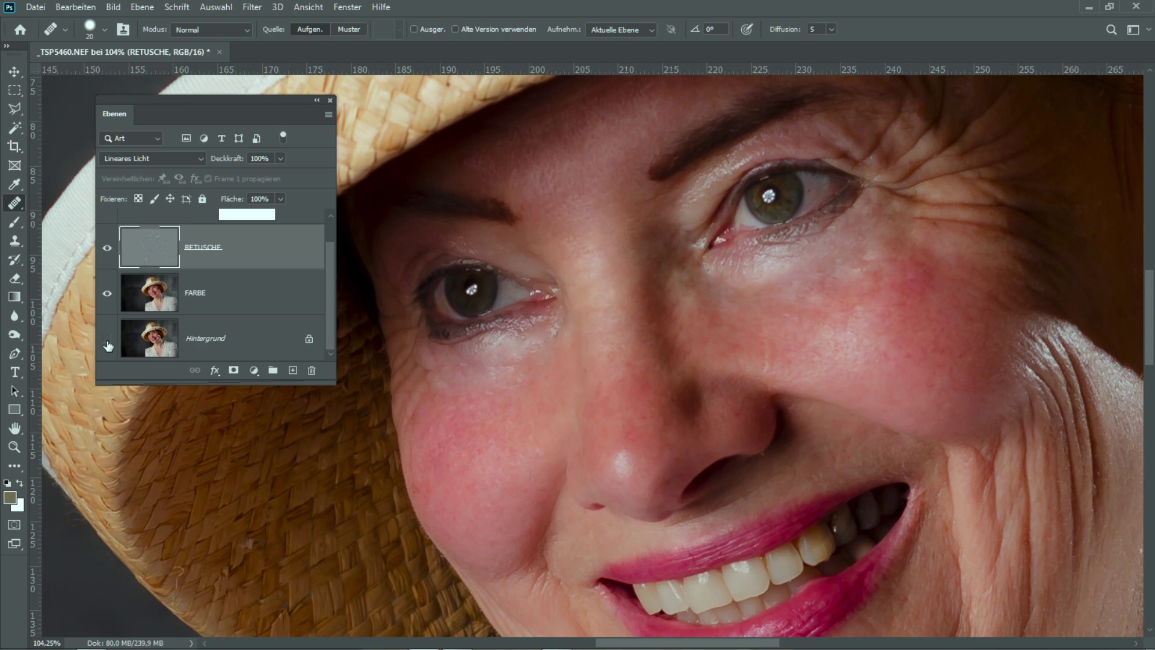
left_click_drag(721, 412, 687, 160)
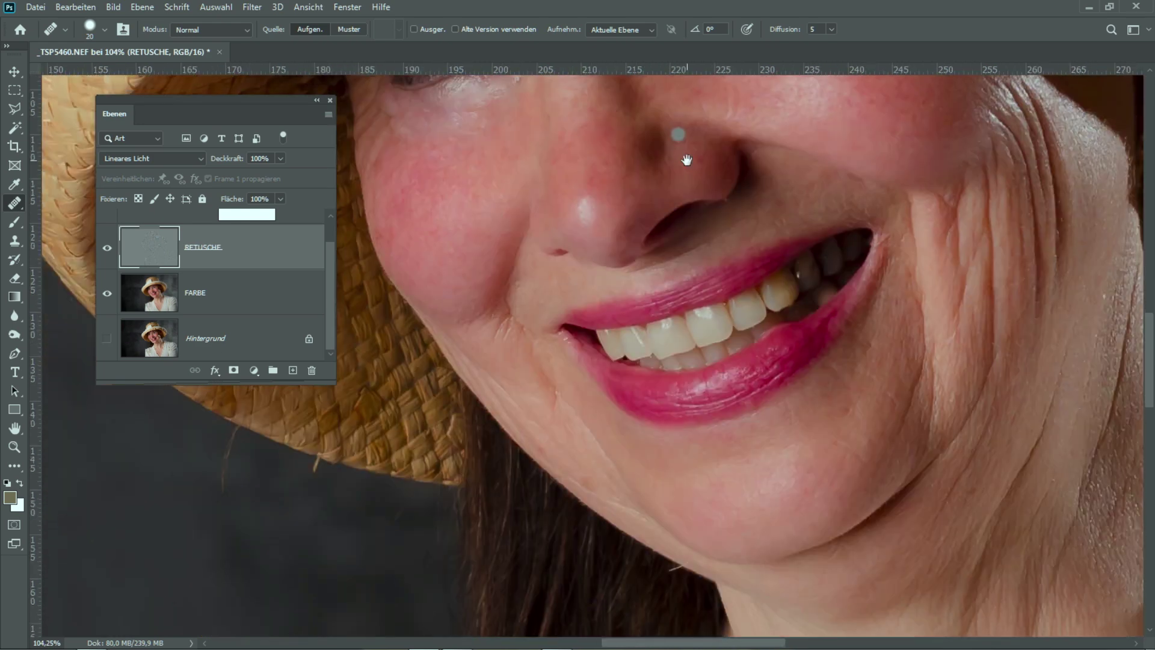
- Heal a small spot on the lower lip and fit the whole portrait in the window
left_click_drag(763, 364, 708, 328)
left_click(681, 355)
key("ctrl+0")
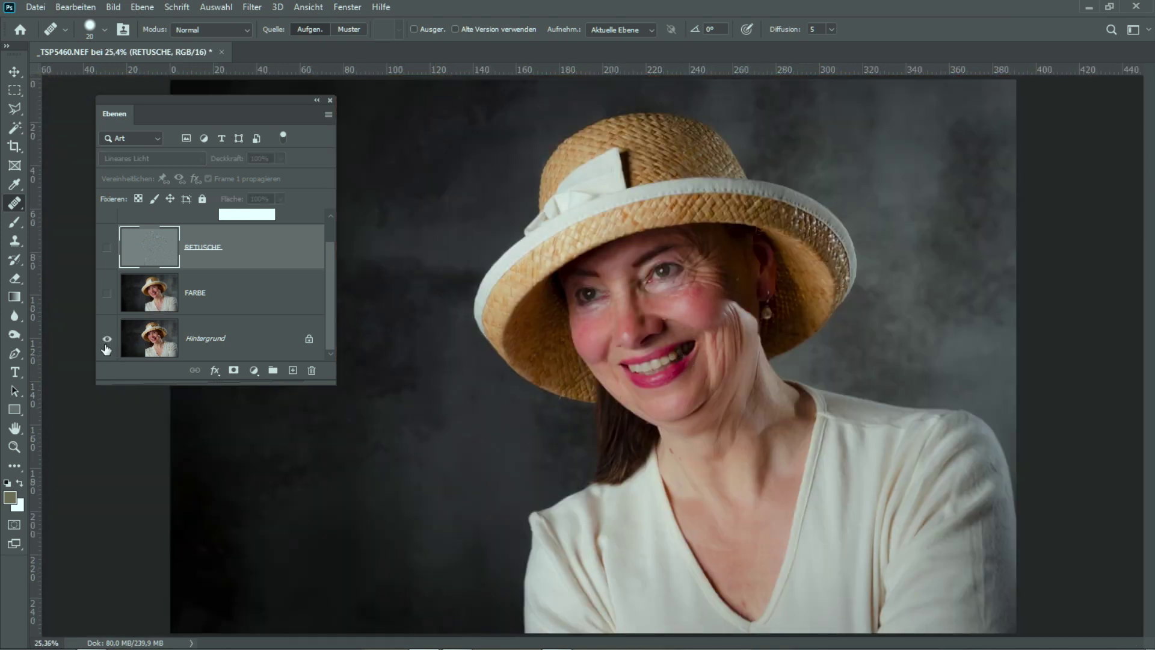
- Compare the retouch with the Hintergrund original twice, ending on the retouched view
left_click(106, 344, "alt")
left_click(106, 344, "alt")
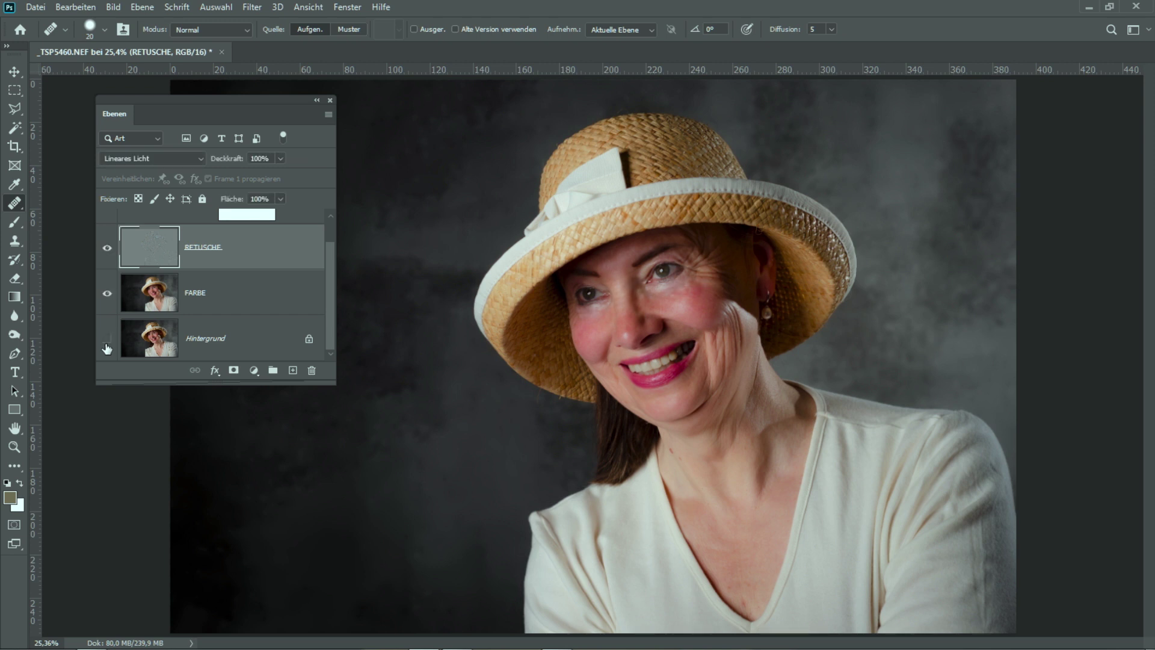
left_click(106, 344, "alt")
left_click(106, 344, "alt")
left_click(89, 10)
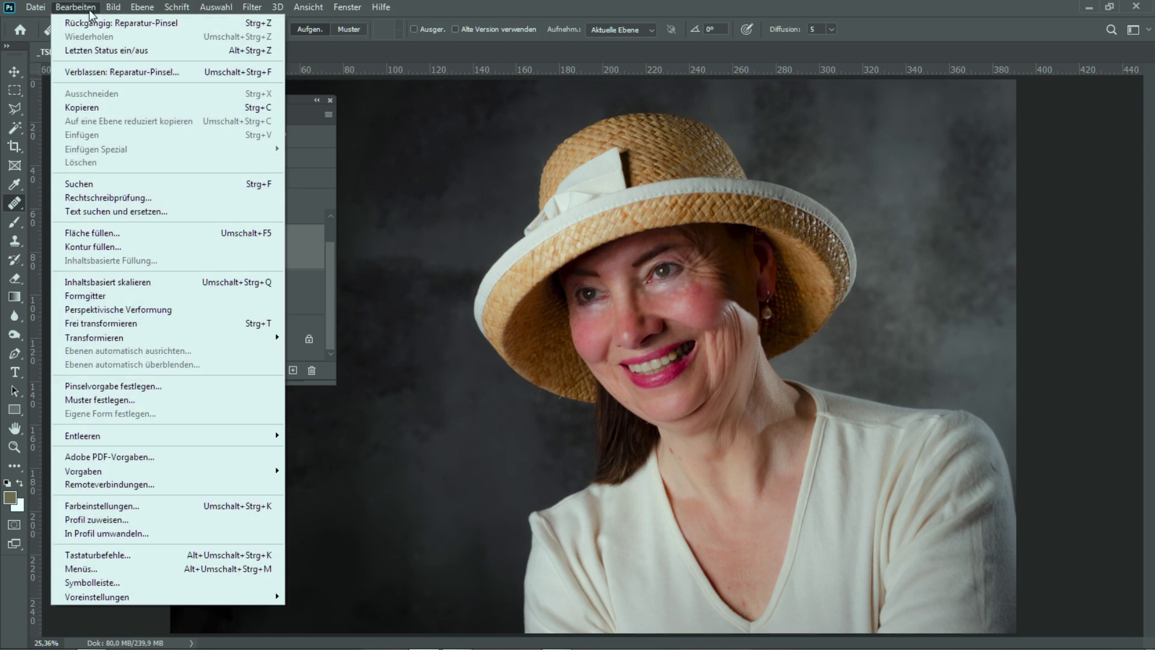
left_click(122, 534)
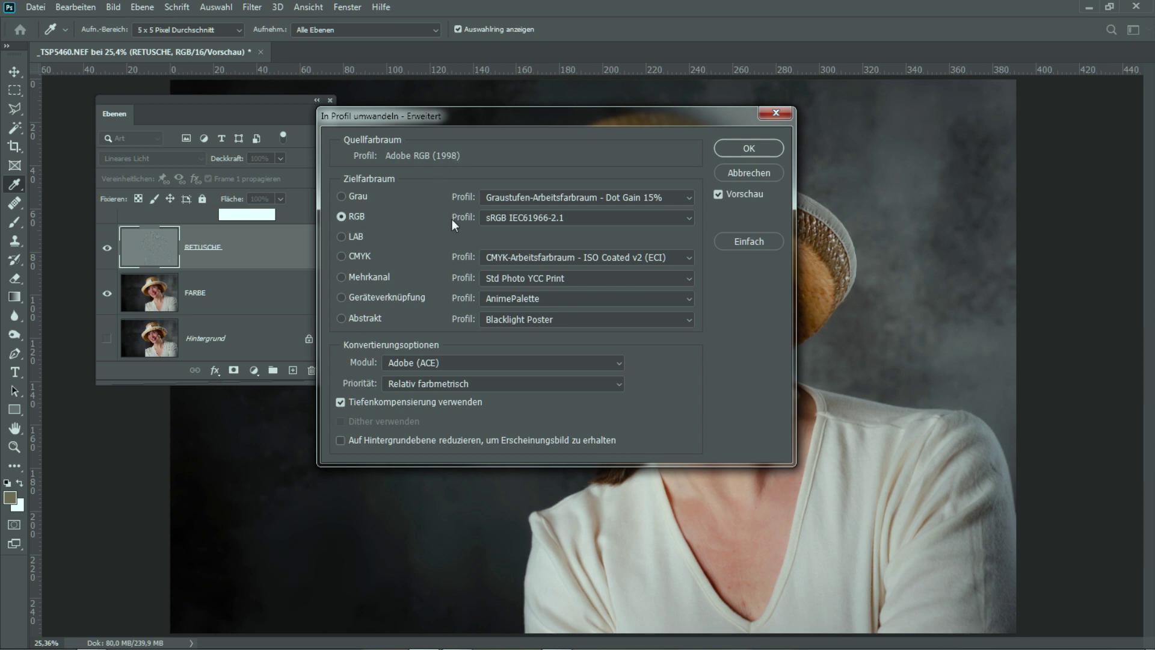
left_click(748, 175)
key("j")
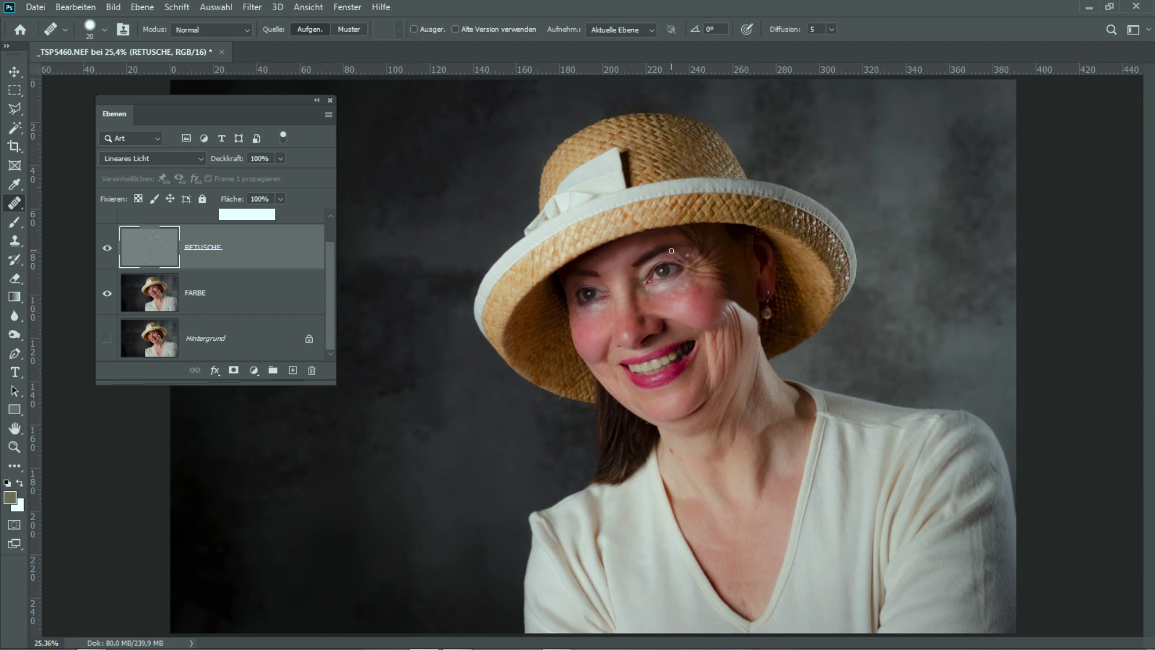
- Zoom onto the face and hide Hintergrund and RETUSCHE, leaving only the blurred FARBE layer
mouse_move(627, 235)
left_mouse_down()
mouse_move(648, 208)
mouse_move(714, 276)
left_mouse_up()
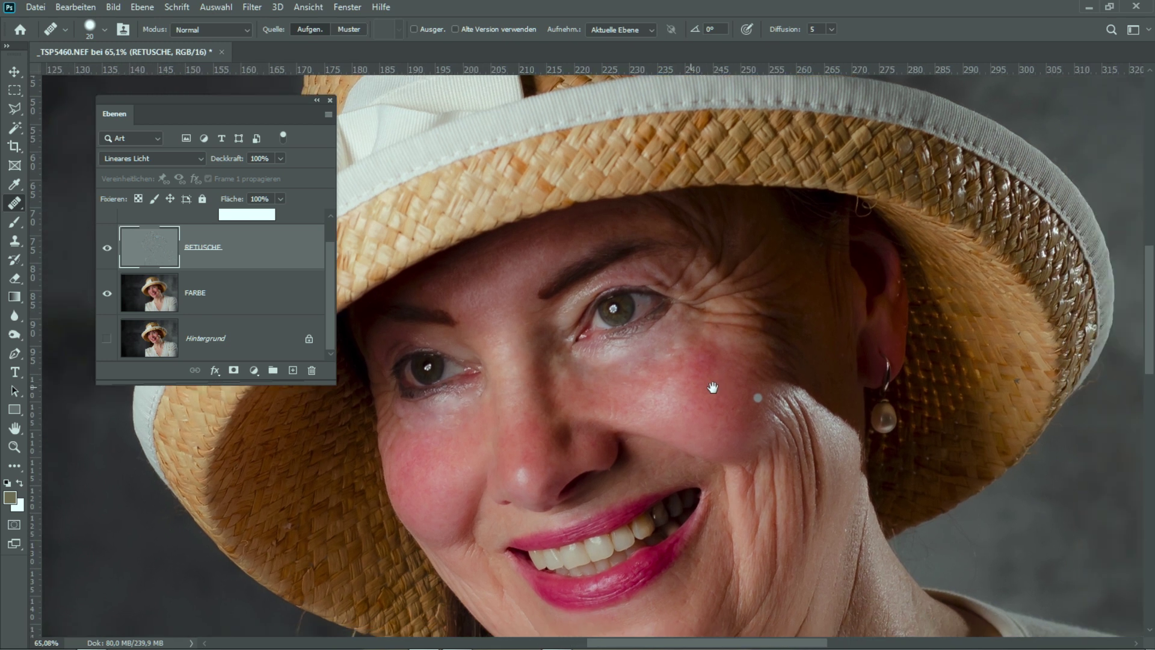
left_click_drag(859, 431, 749, 398)
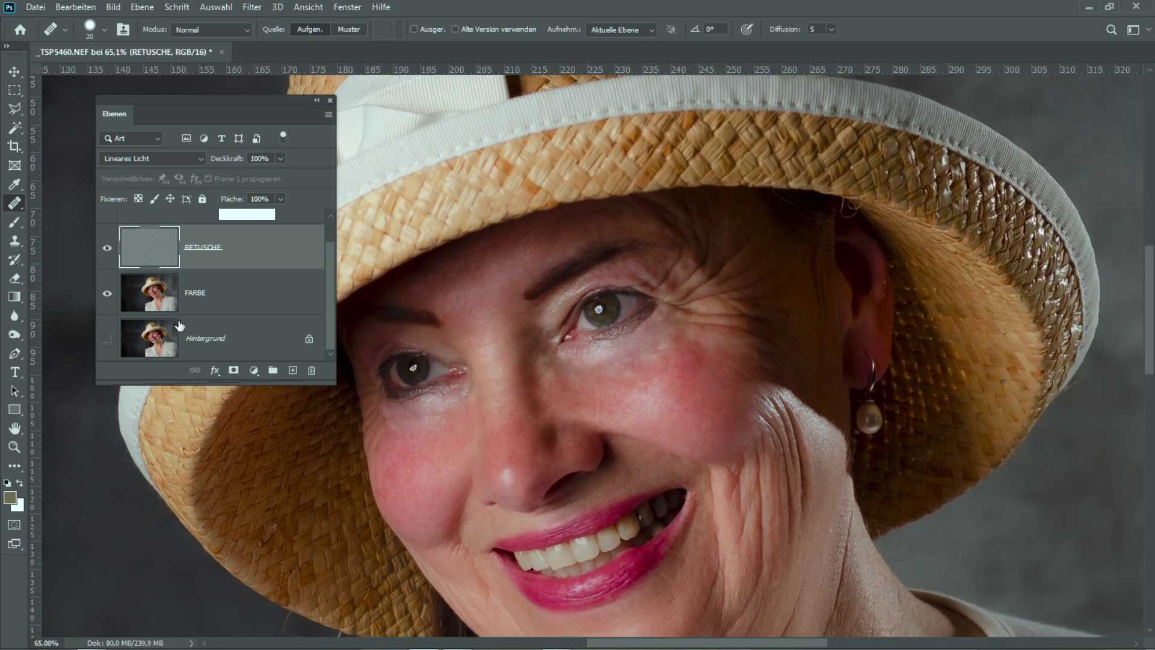
left_click(107, 341)
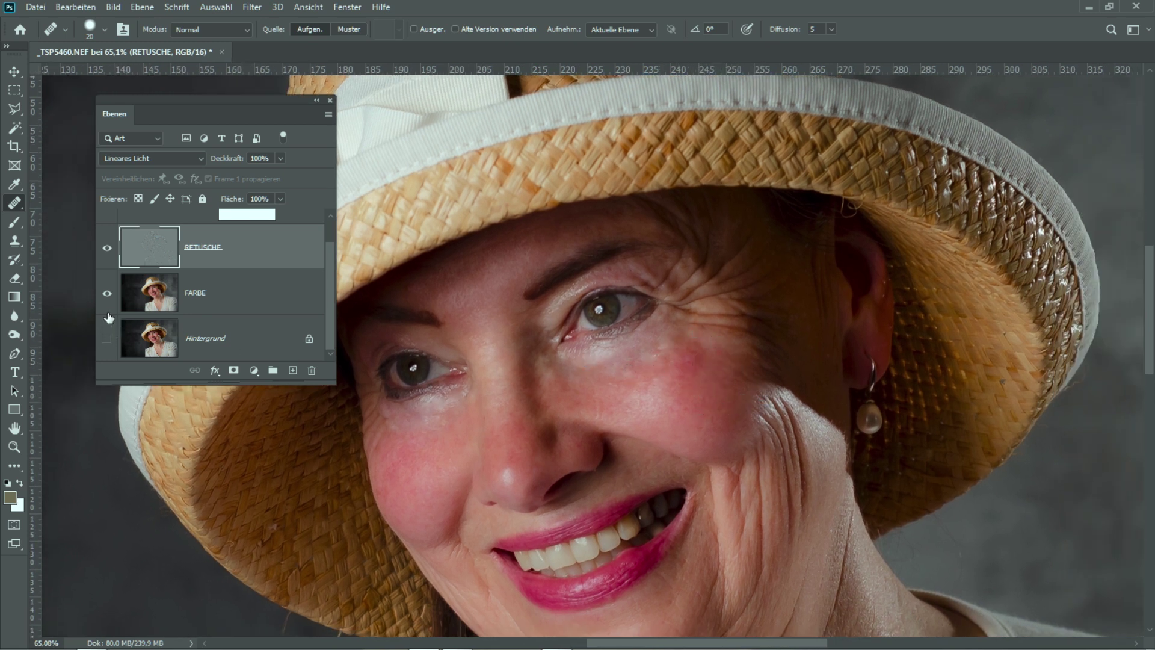
left_click(107, 250)
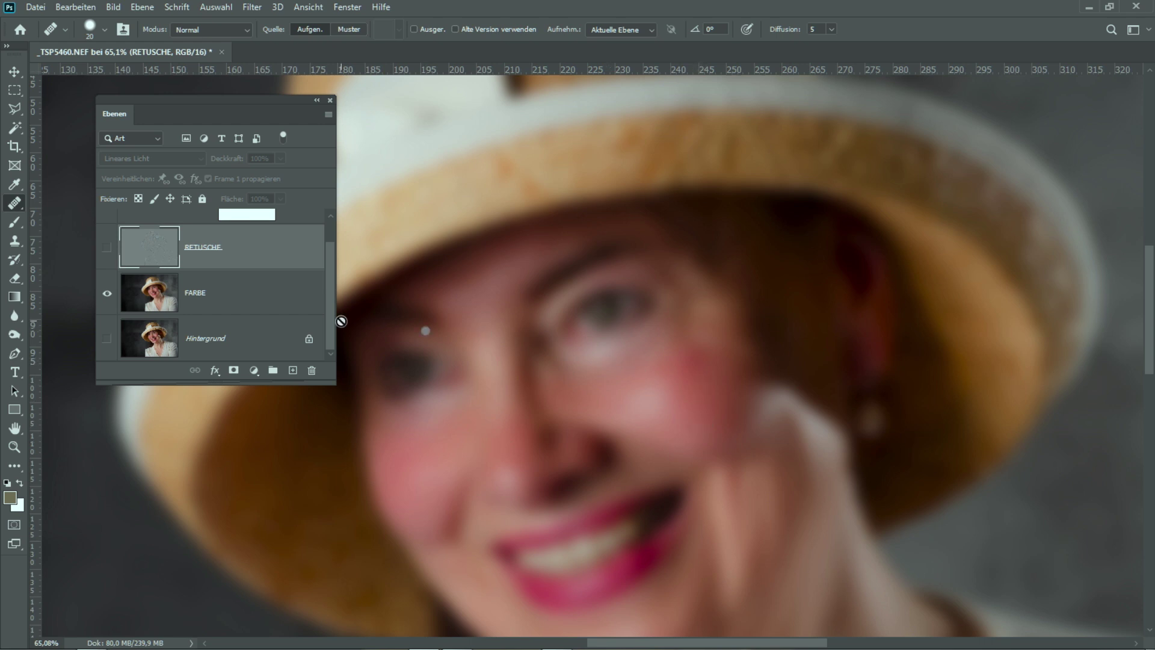
- On the FARBE layer, heal the blotchy cheek colour with a size-35 Healing Brush
left_click(257, 300)
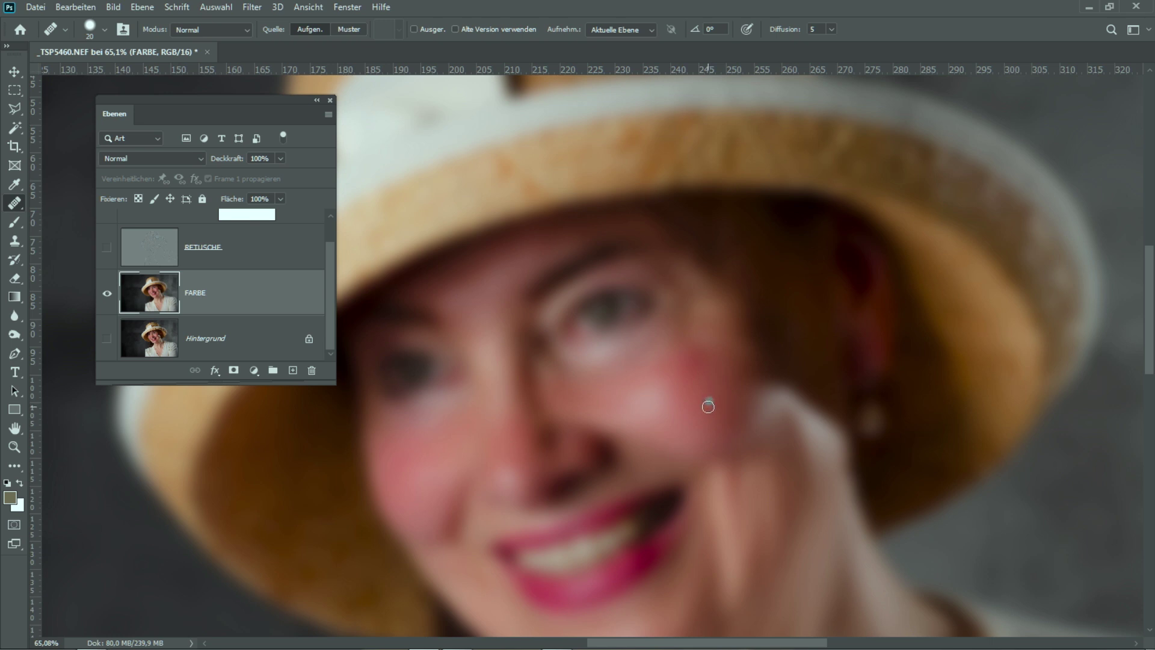
key("bracketright")
key("bracketright")
key("bracketright")
left_click(712, 404, "alt")
mouse_move(704, 365)
left_mouse_down()
mouse_move(694, 362)
mouse_move(708, 370)
left_mouse_up()
left_click(738, 347)
- Show RETUSCHE again and flip against the Hintergrund original to compare
left_click(107, 252)
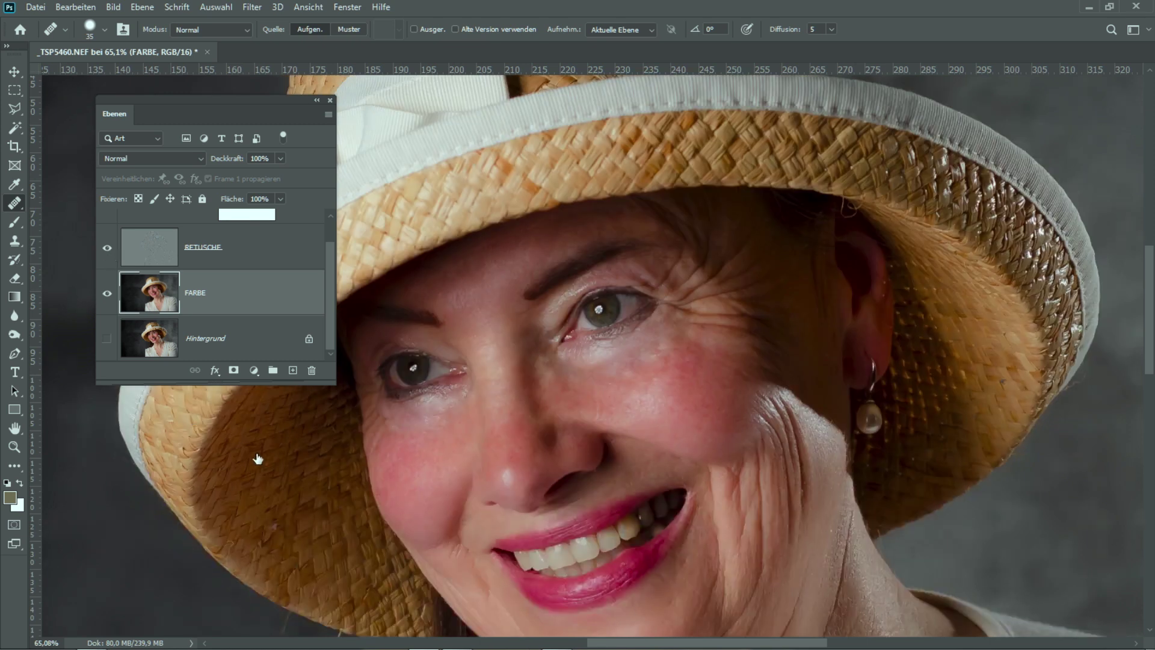
left_click(108, 341, "alt")
left_click(107, 340, "alt")
left_click(109, 343, "alt")
left_click(109, 343, "alt")
- Reselect RETUSCHE, adjust layer visibility, and move the Layers panel away from the face
left_click(225, 262)
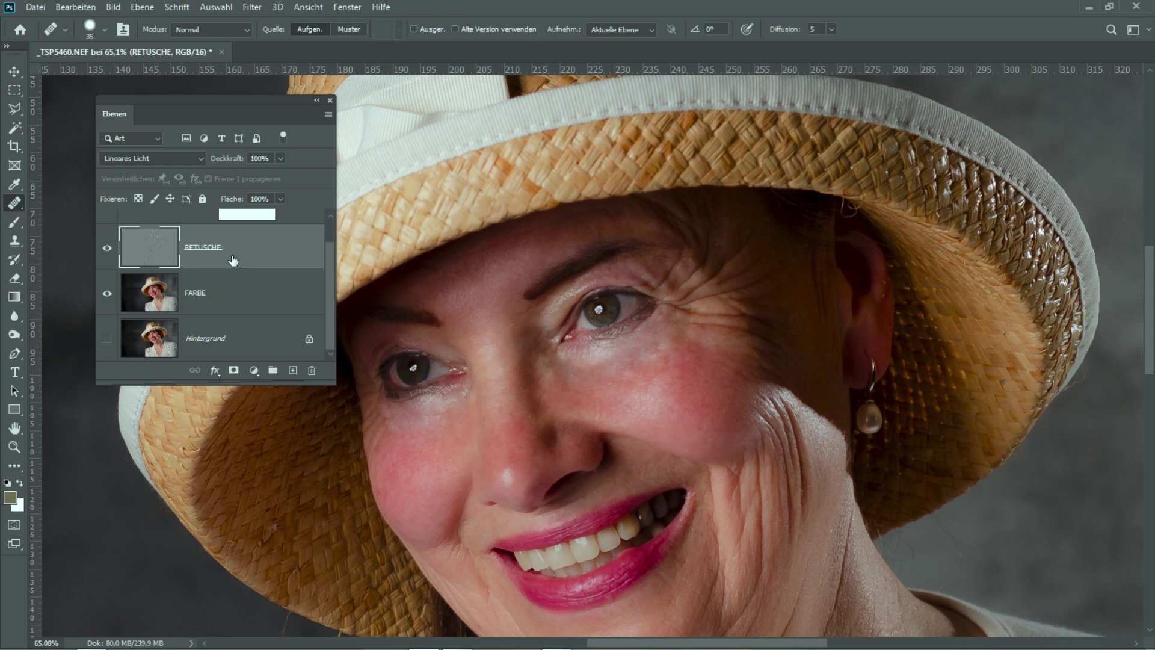
left_click_drag(326, 275, 331, 239)
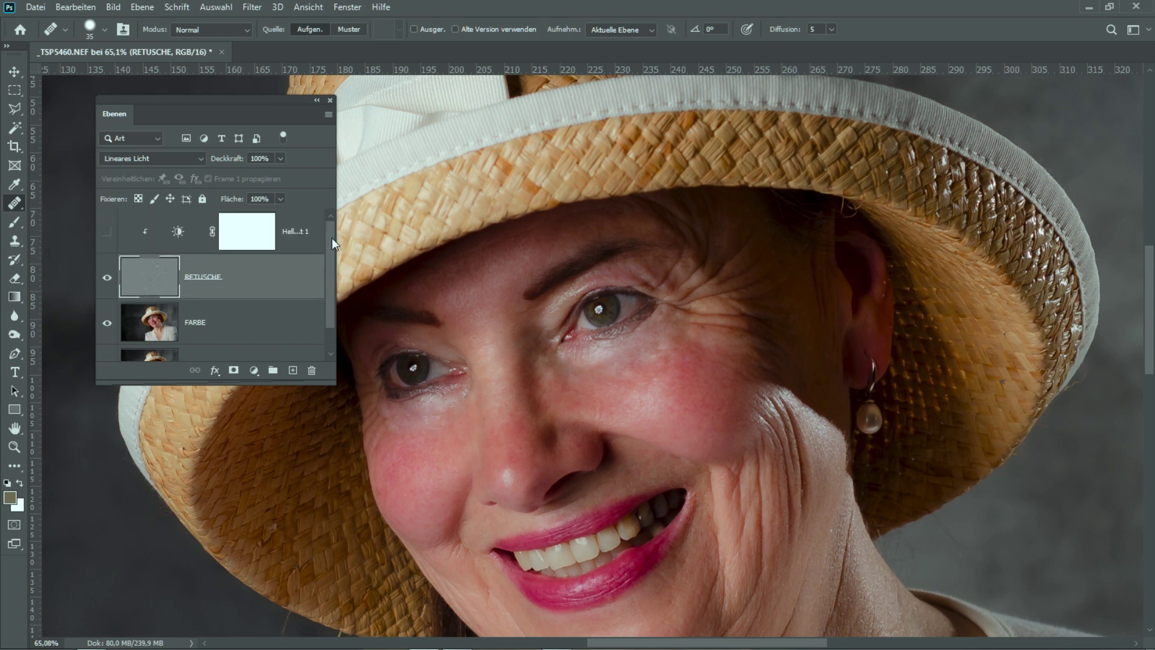
left_click(107, 323)
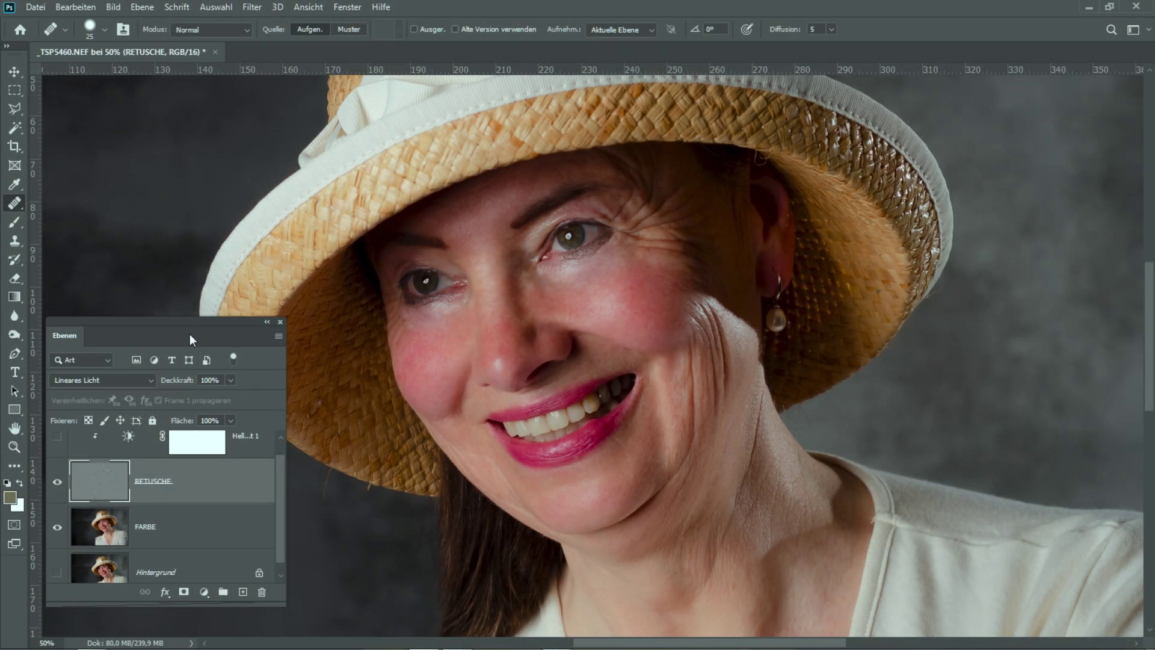
left_click_drag(190, 335, 217, 208)
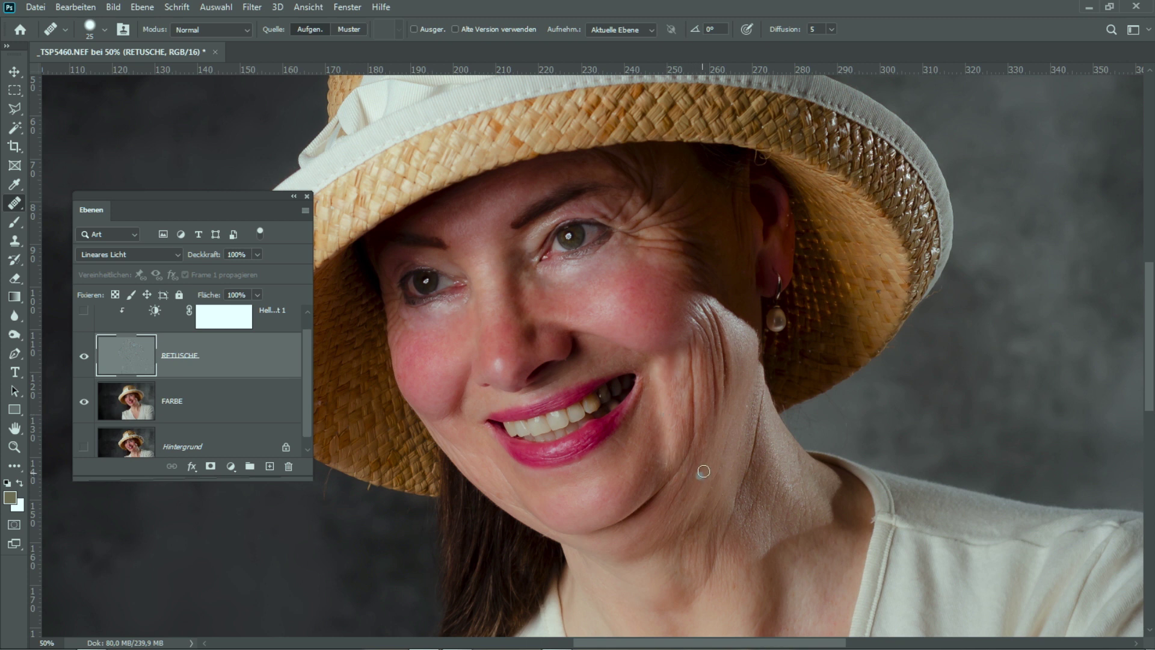
left_click(753, 415)
left_click(85, 448)
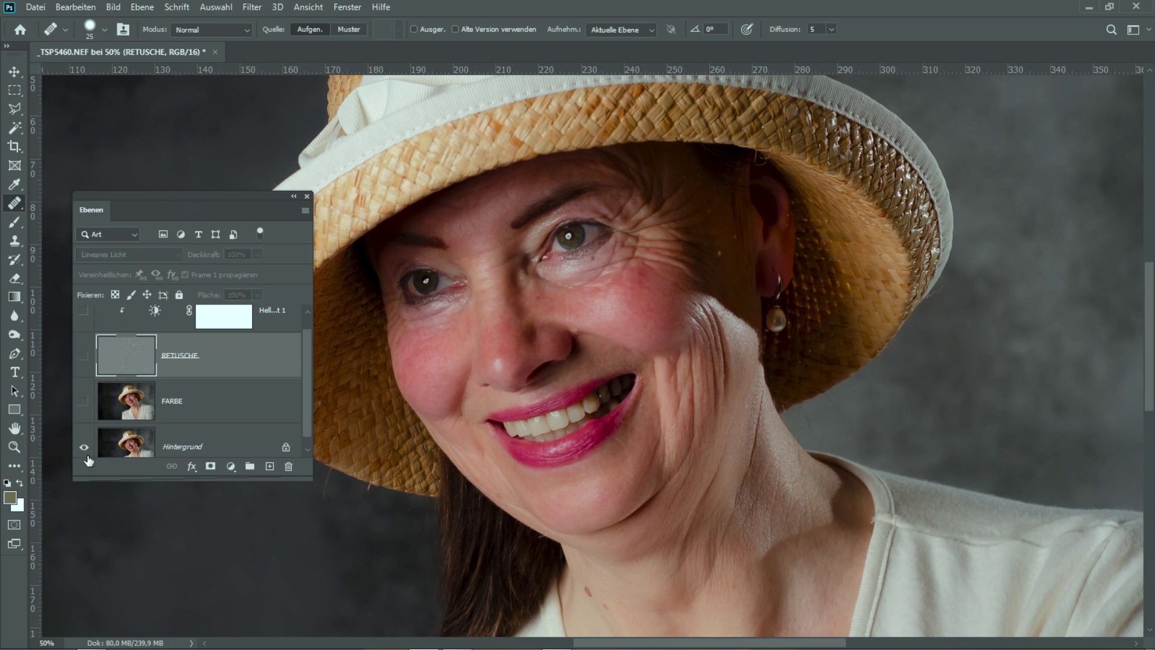
left_click(88, 448)
left_click(84, 447, "alt")
left_click(84, 447, "alt")
left_click(88, 447, "alt")
left_click(88, 447, "alt")
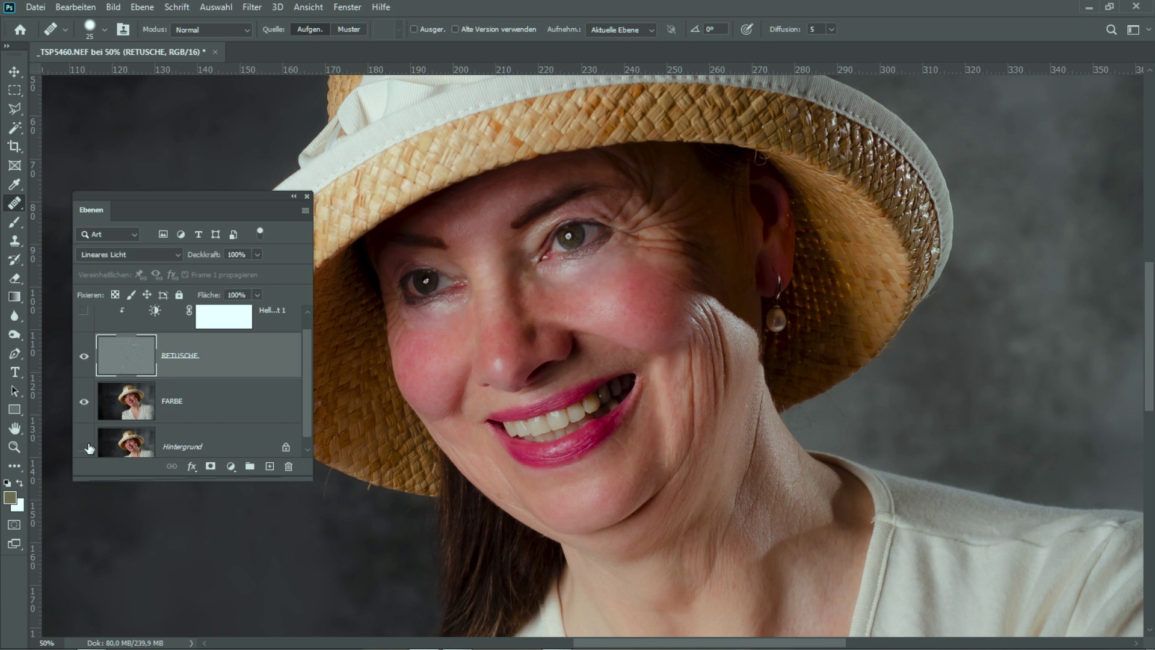
left_click(88, 447, "alt")
- Save the portrait via Datei > Speichern as the TIFF _TSP5460-Bearbeitet.tif
left_click(37, 9)
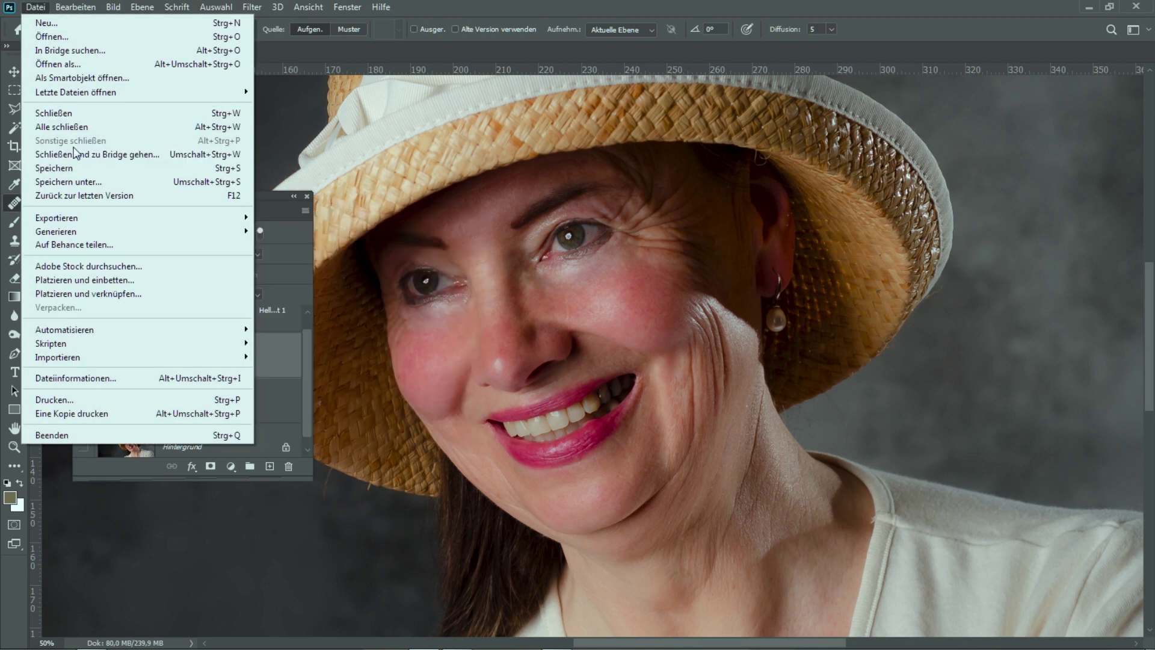
left_click(64, 170)
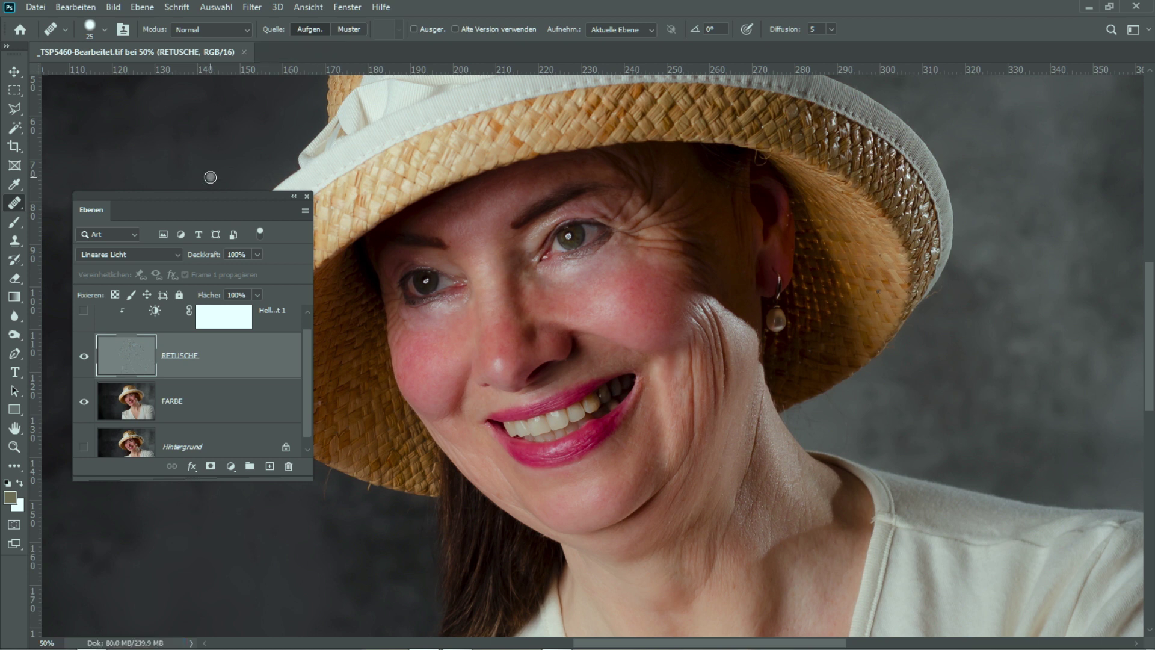
mouse_move(306, 351)
left_mouse_down()
mouse_move(311, 330)
mouse_move(306, 360)
left_mouse_up()
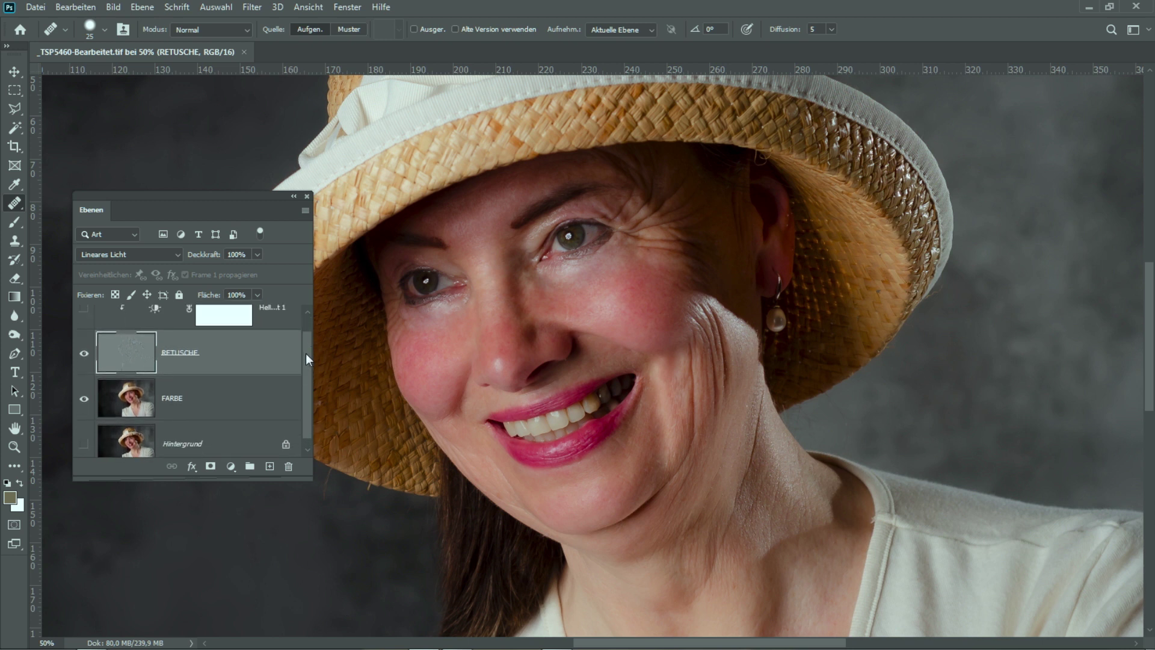
- Merge RETUSCHE and FARBE into one layer and delete the Helligkeit/Kontrast 1 adjustment layer
left_click(306, 211)
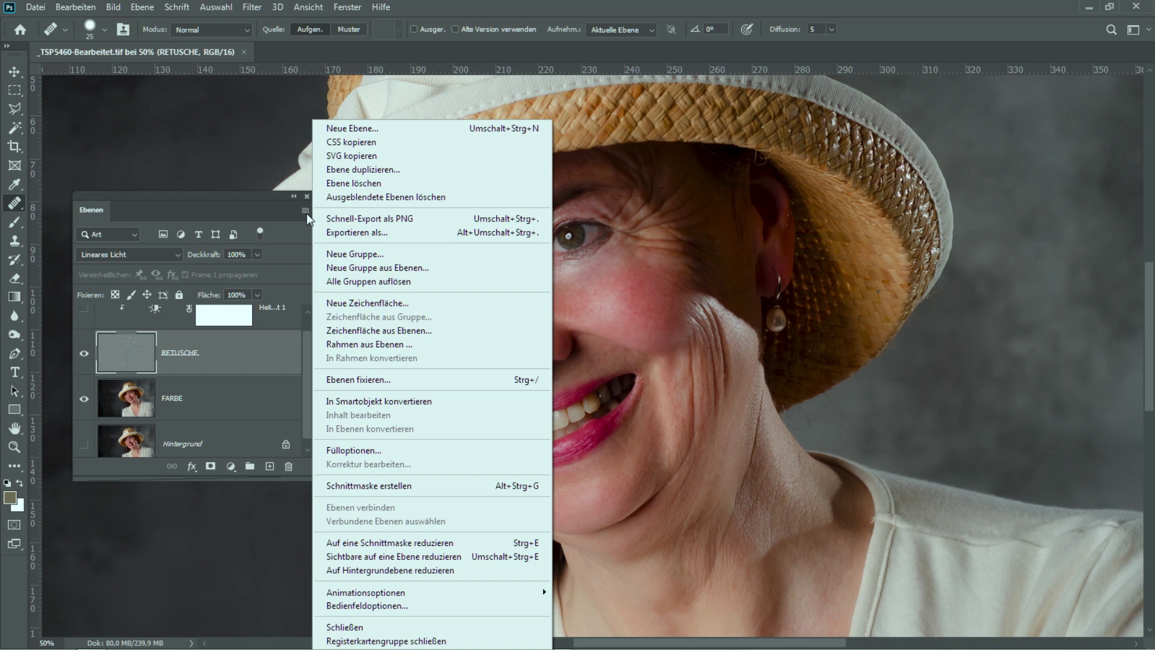
left_click(391, 557)
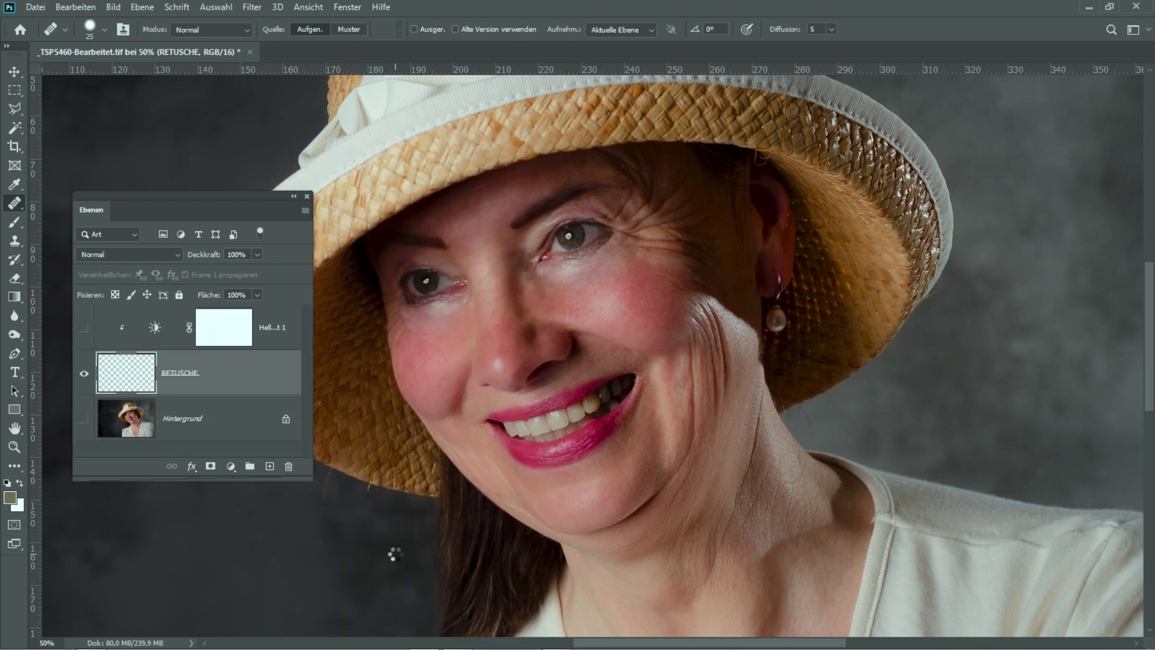
left_click(276, 337)
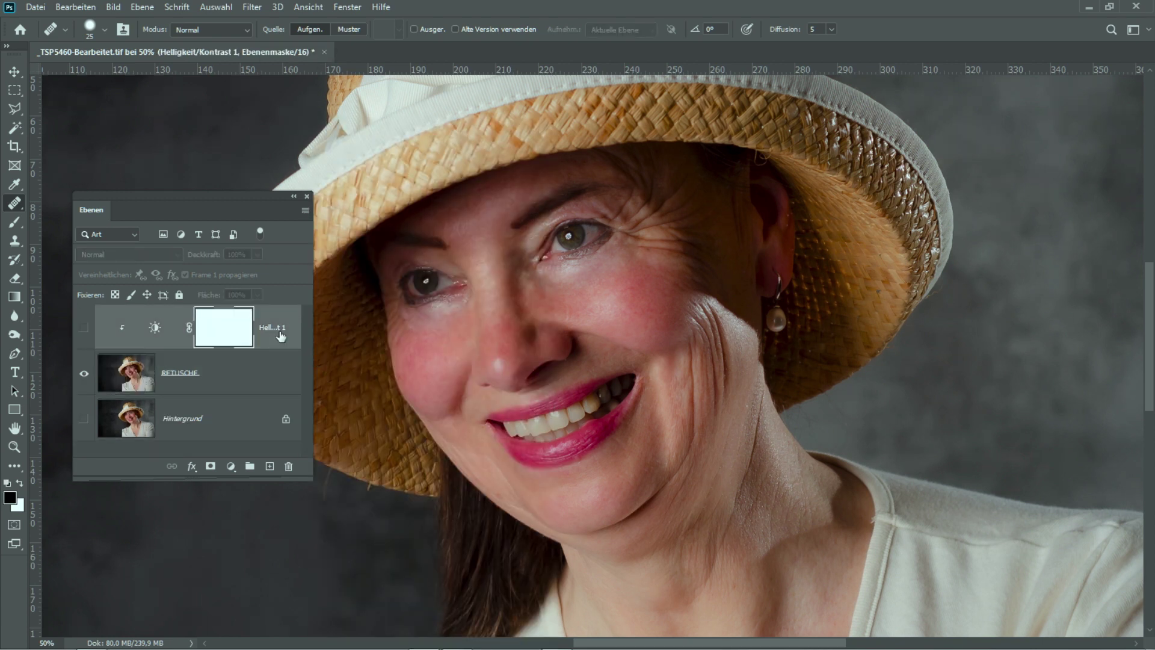
left_click_drag(281, 336, 288, 465)
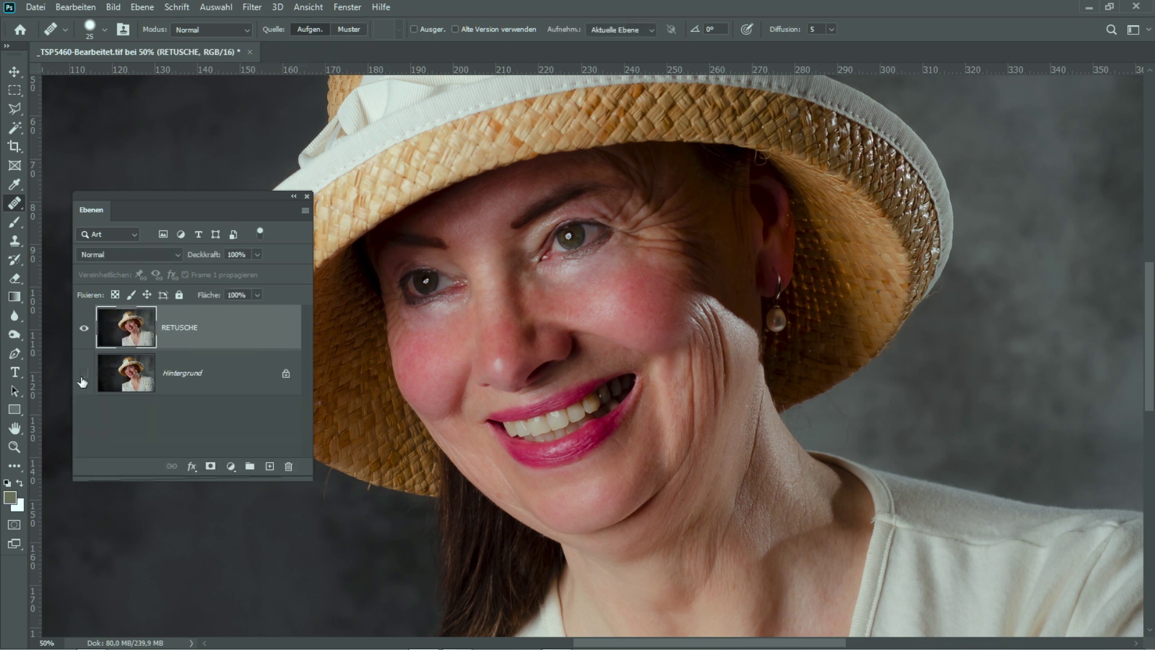
- Compare with the original, then rename the merged layer to 'Fertiges Bild'
left_click(83, 374, "alt")
left_click(84, 380, "alt")
left_click(84, 380, "alt")
double_click(181, 328)
type("Fertiges Bild")
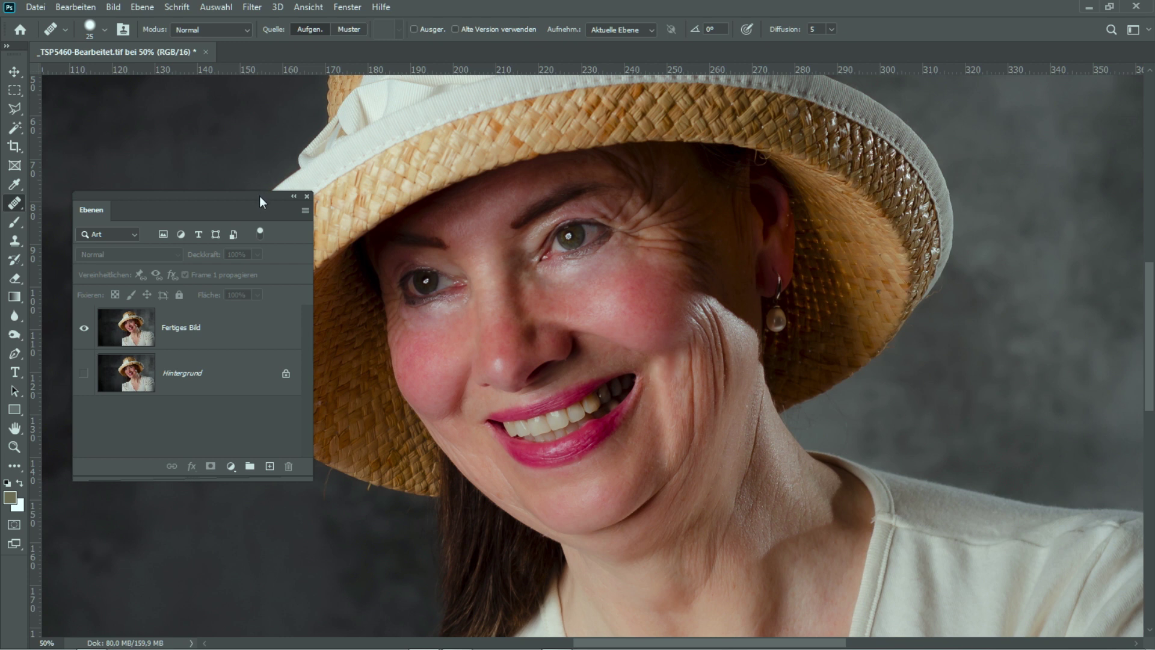
- Move the Layers panel aside, select Fertiges Bild and launch Verflüssigen
left_click_drag(261, 193, 237, 132)
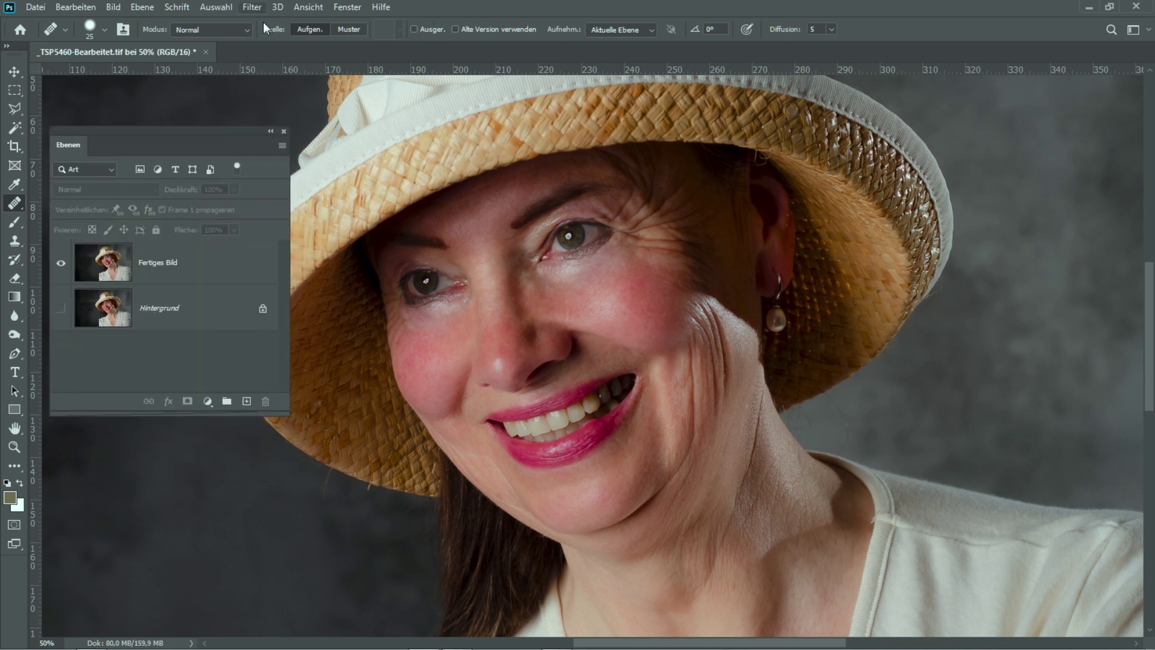
left_click(256, 8)
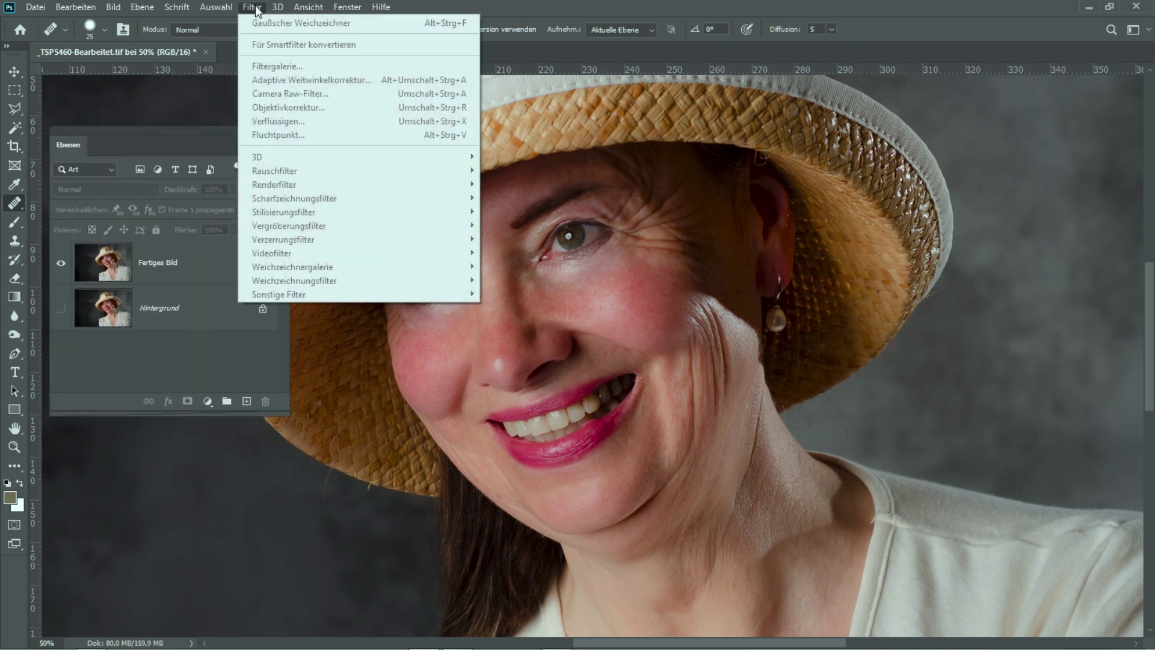
left_click(207, 276)
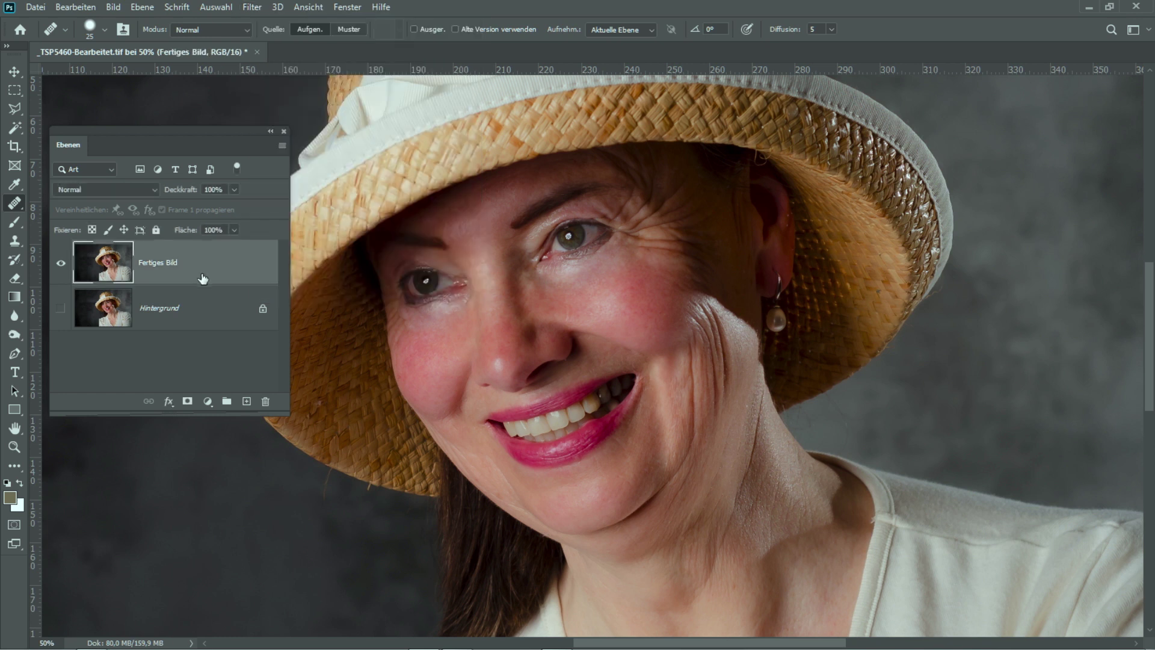
left_click(256, 10)
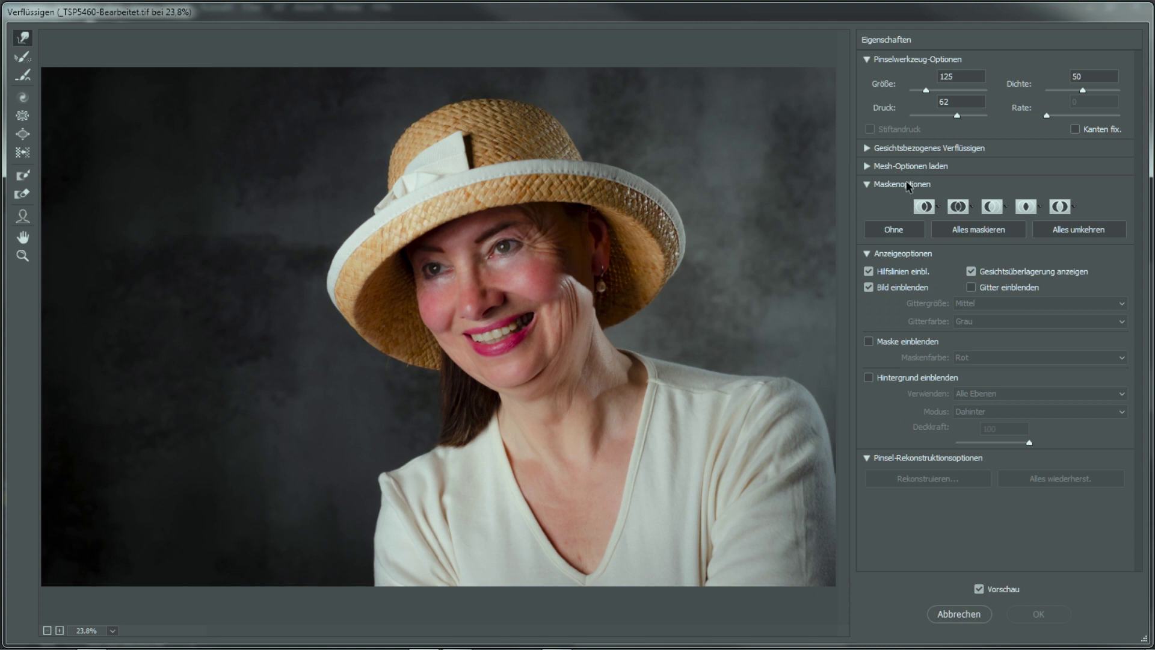
- Push the jaw contour with a size-263, pressure-62 brush, check with Vorschau, and apply
left_click_drag(926, 91, 935, 91)
left_click_drag(467, 383, 453, 374)
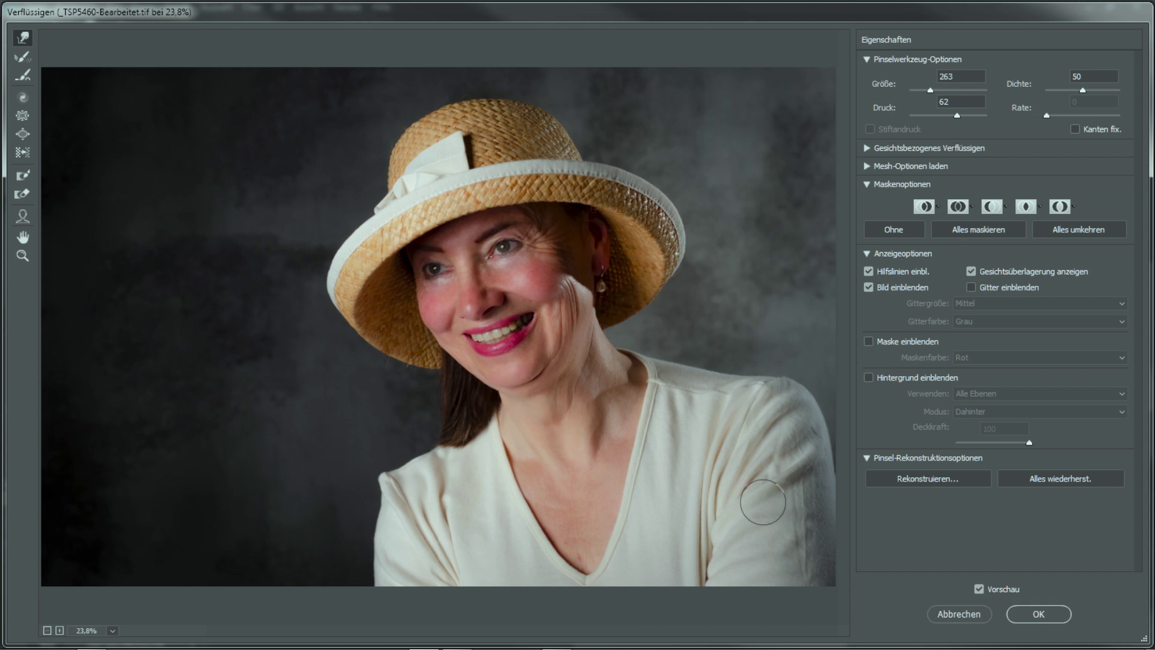
left_click(1005, 587)
left_click(1005, 587)
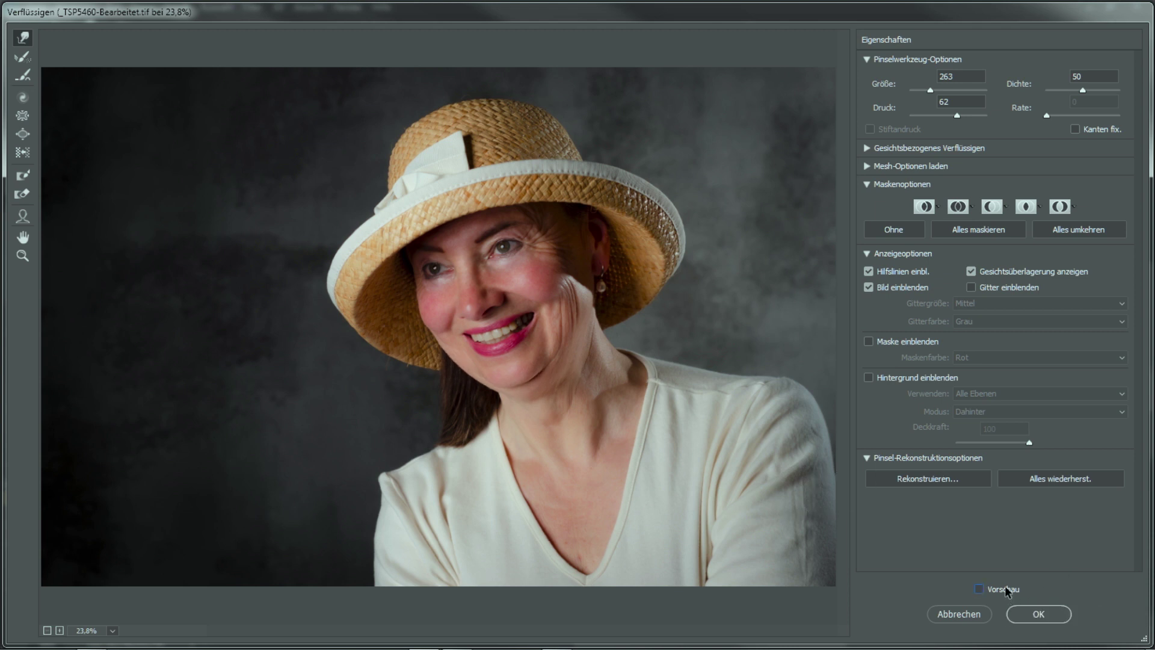
left_click(1005, 588)
left_click(1005, 588)
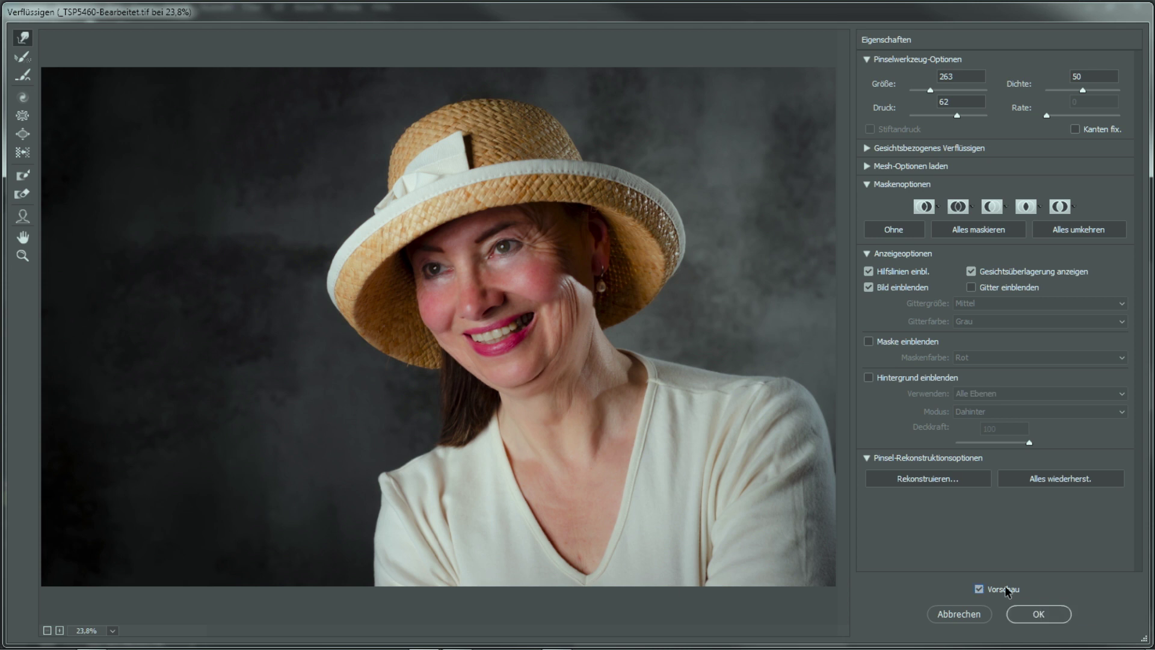
left_click(1005, 587)
left_click(1028, 614)
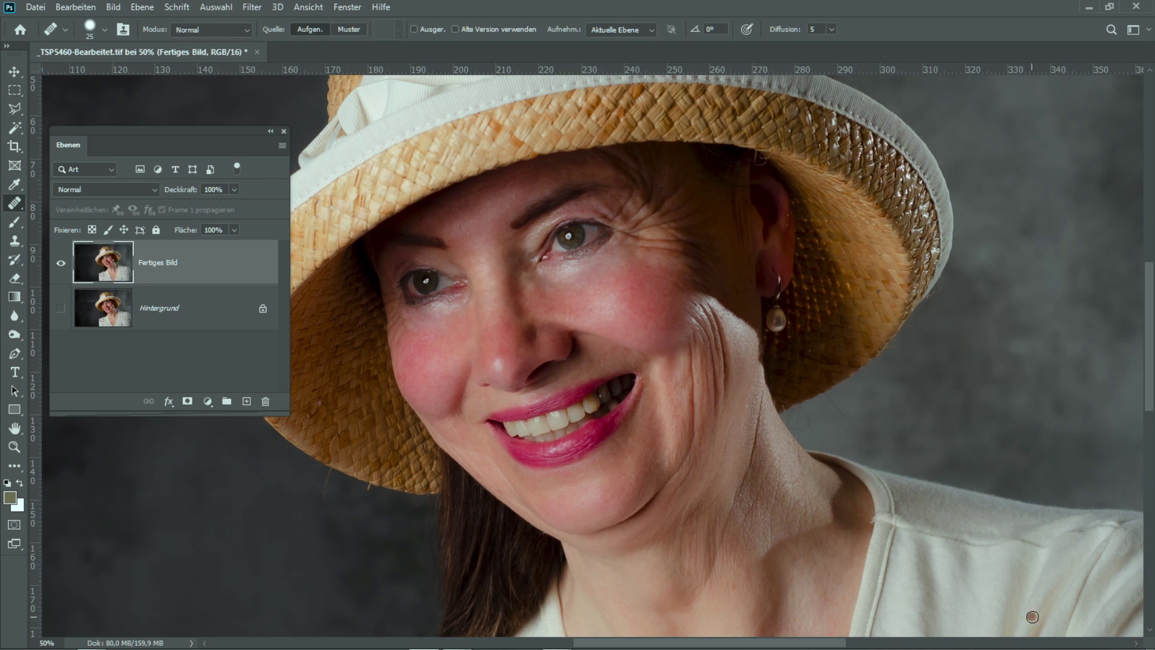
left_click(63, 312, "alt")
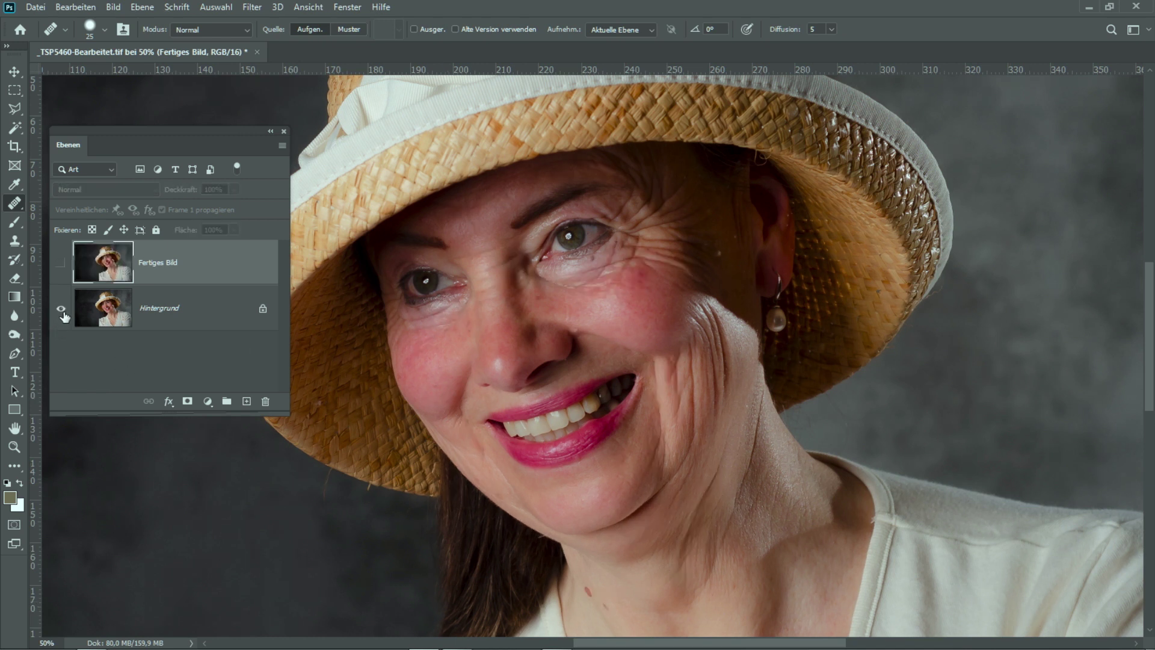
left_click(64, 312, "alt")
left_click(63, 313, "alt")
left_click(63, 313, "alt")
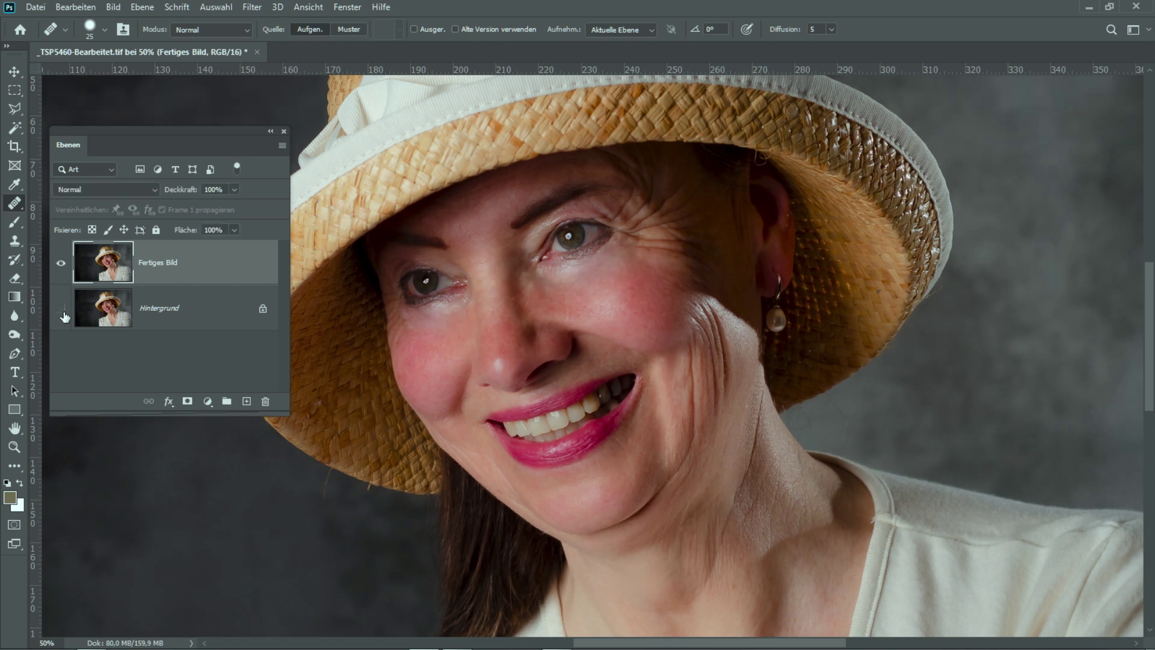
left_click(64, 315, "alt")
left_click(64, 316, "alt")
left_click(64, 316, "alt")
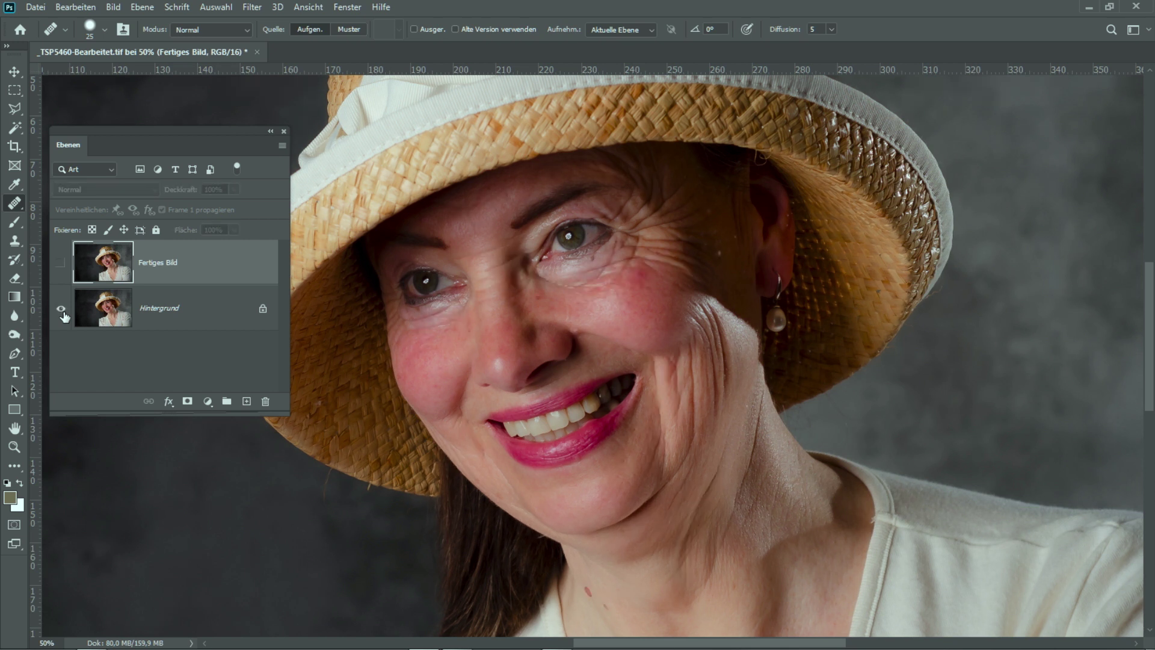
left_click(64, 316, "alt")
left_click(64, 316, "alt")
left_click(65, 316, "alt")
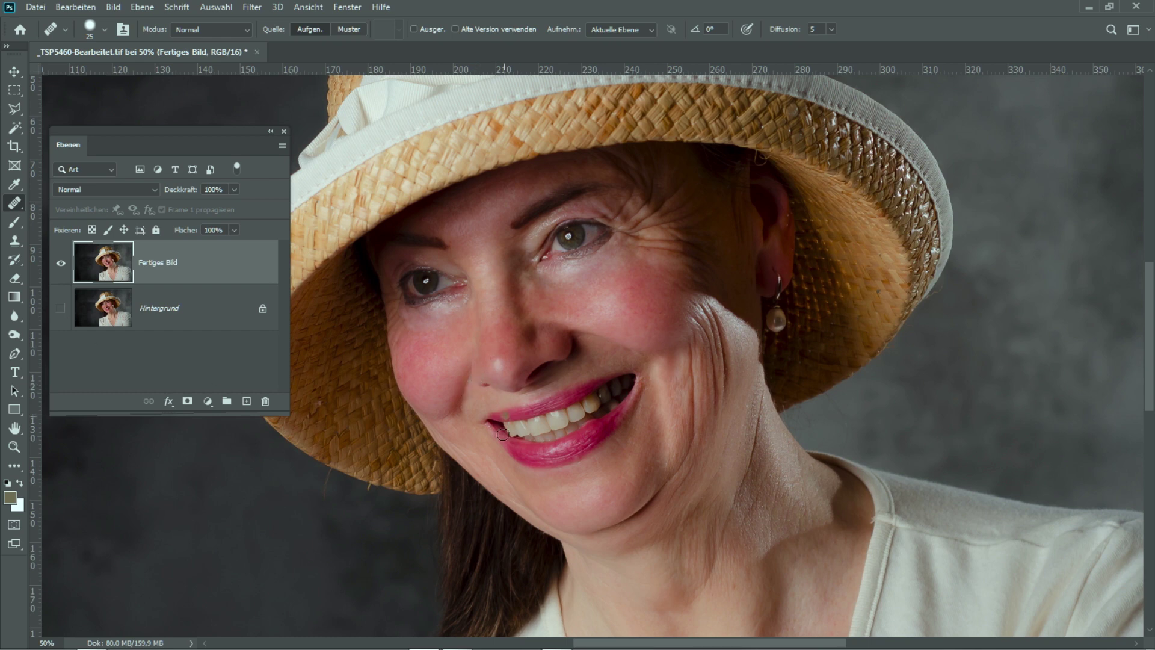
left_click(464, 330)
- At close zoom, heal several spots under the eye, across the cheek and on the nose bridge
left_click_drag(405, 317, 436, 333)
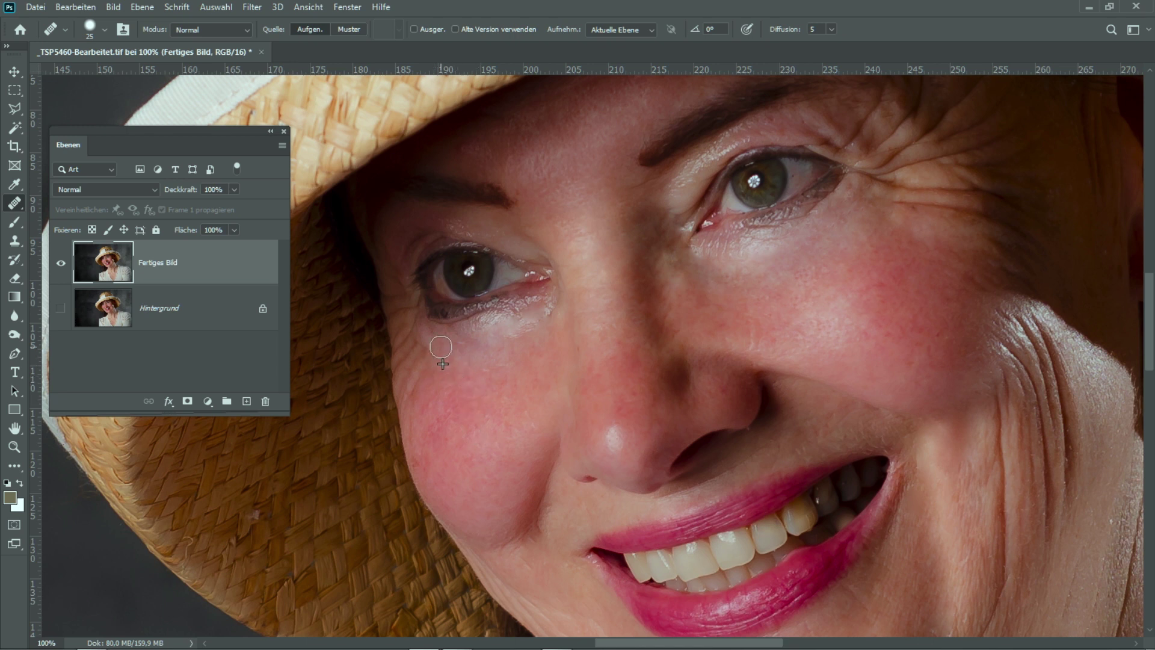
left_click(454, 385, "alt")
left_click(490, 397)
left_click(530, 453)
left_click(499, 425)
left_click(476, 402)
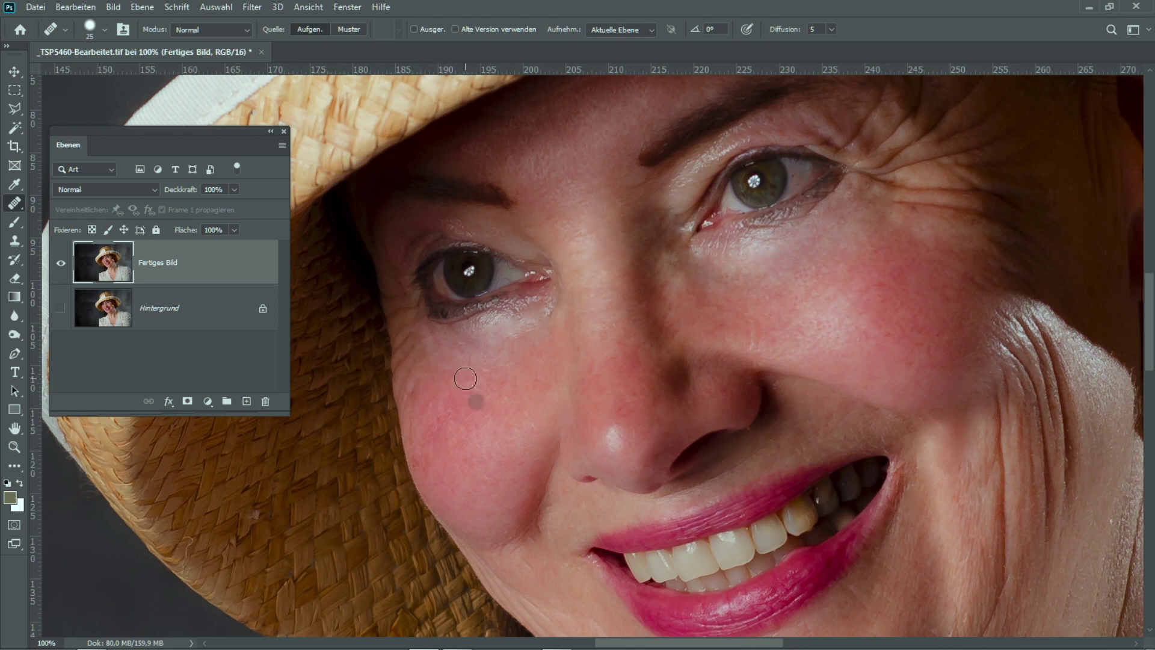
left_click(429, 346, "alt")
left_click(522, 440)
left_click(650, 332)
key("ctrl+0")
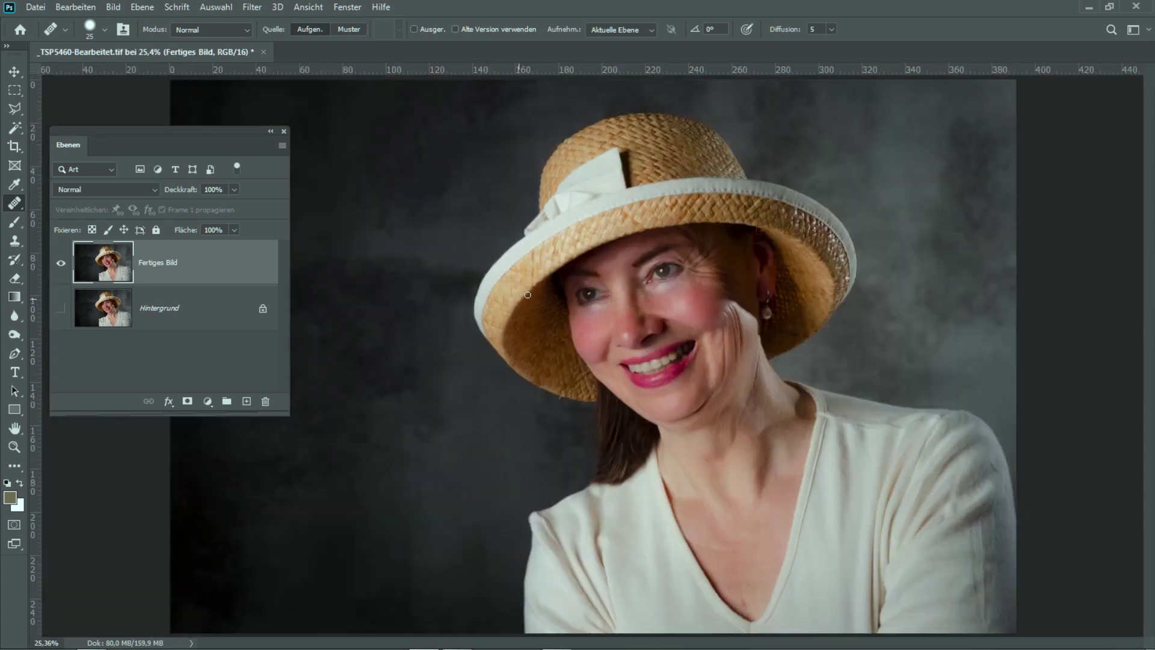
- Flip repeatedly between the Hintergrund original and Fertiges Bild, ending on the retouched portrait
left_click(61, 309, "alt")
left_click(63, 312, "alt")
left_click(64, 315, "alt")
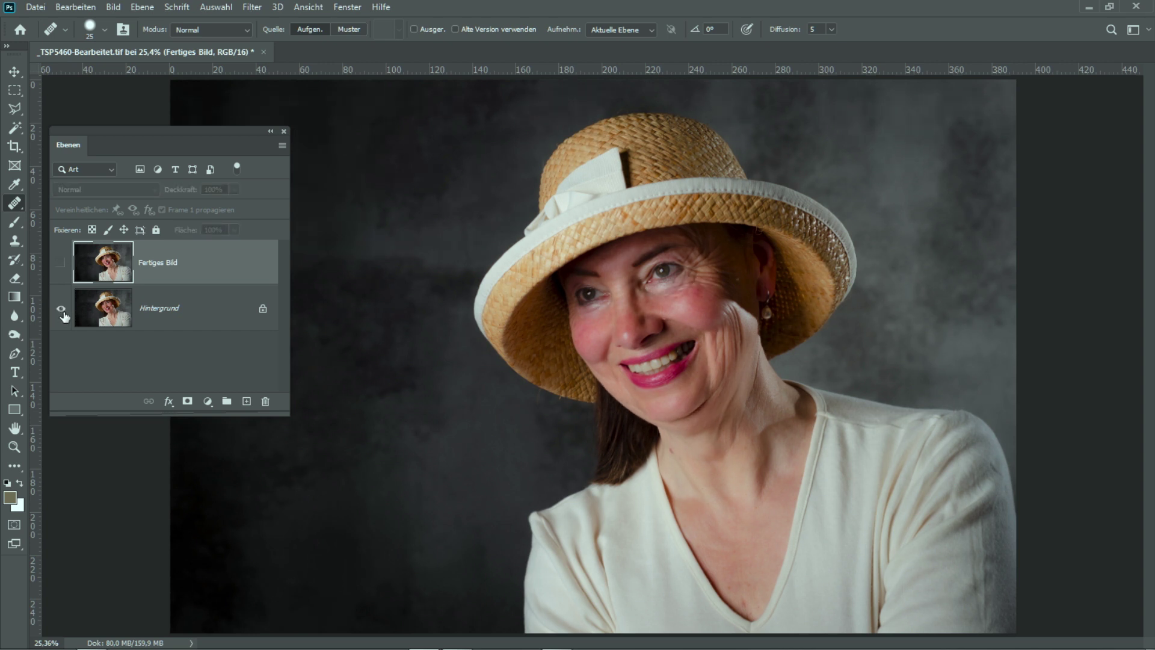
left_click(65, 316, "alt")
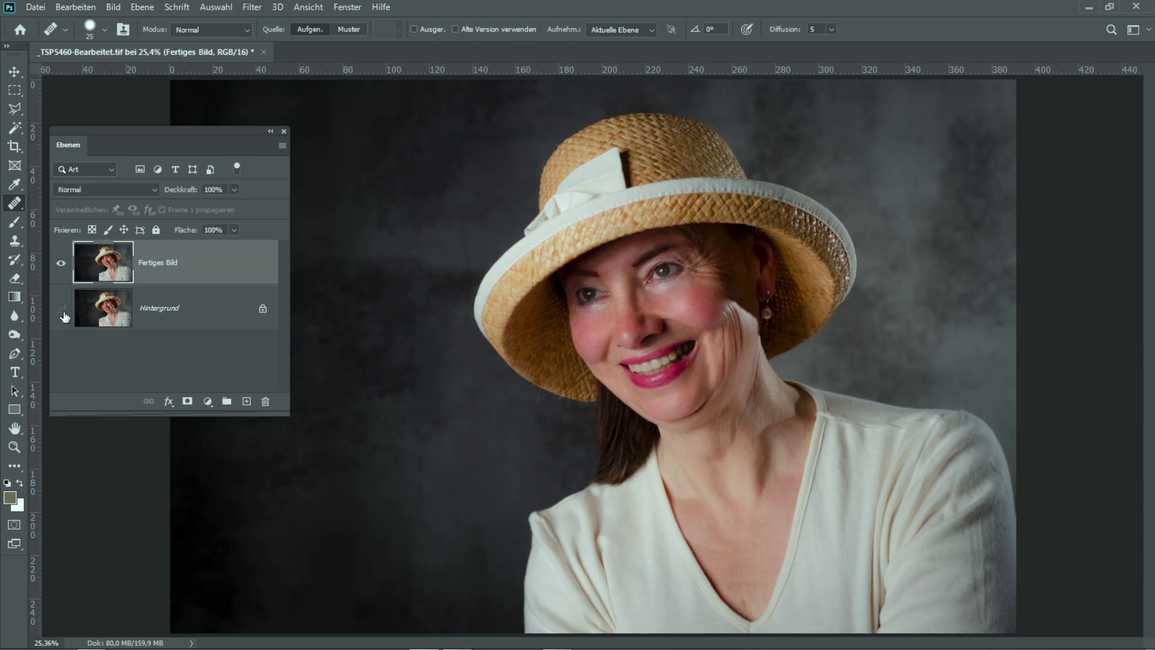
left_click(65, 316, "alt")
left_click(64, 316, "alt")
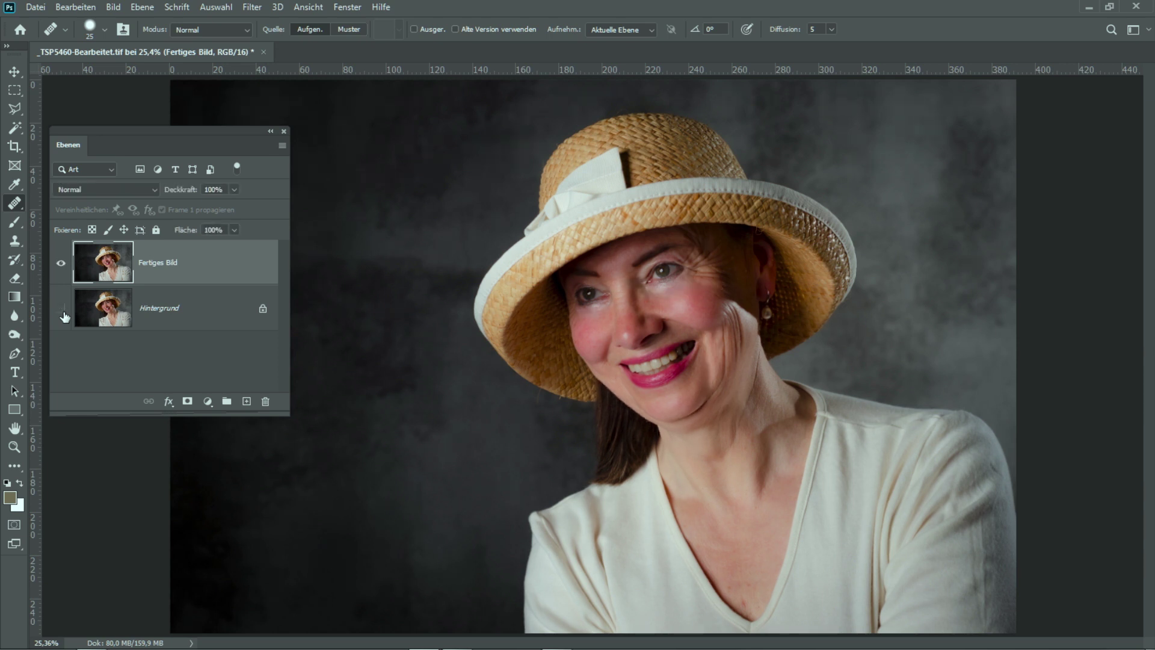